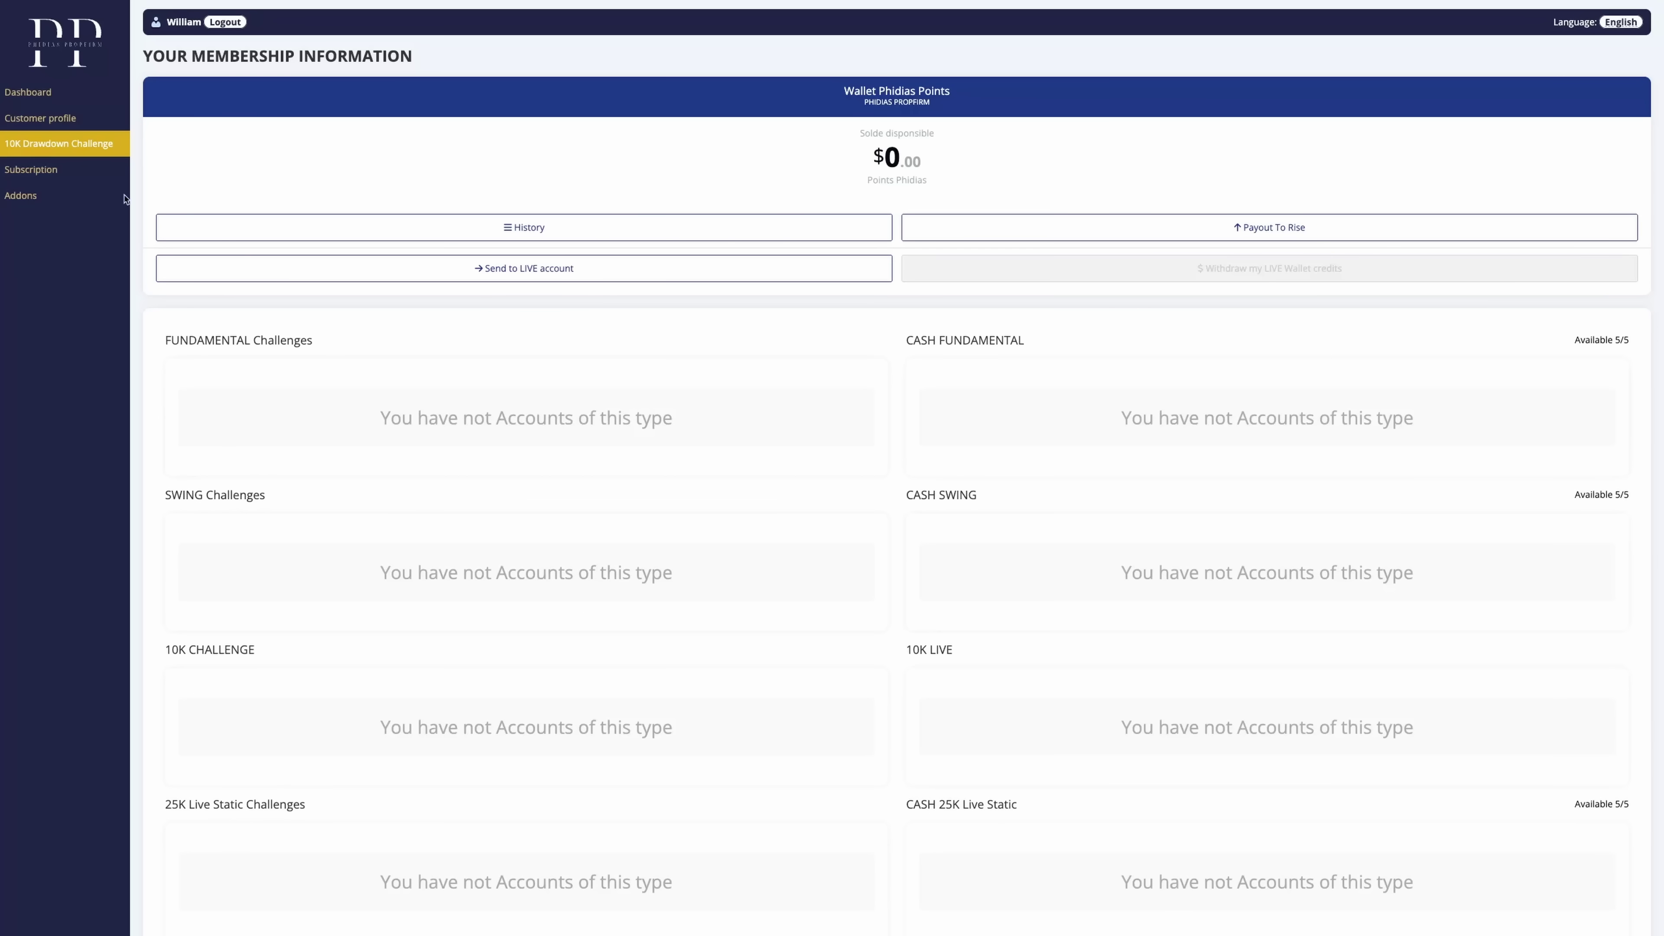
- Show the list of subscription plans from the Subscription entry in the sidebar
left_click(61, 172)
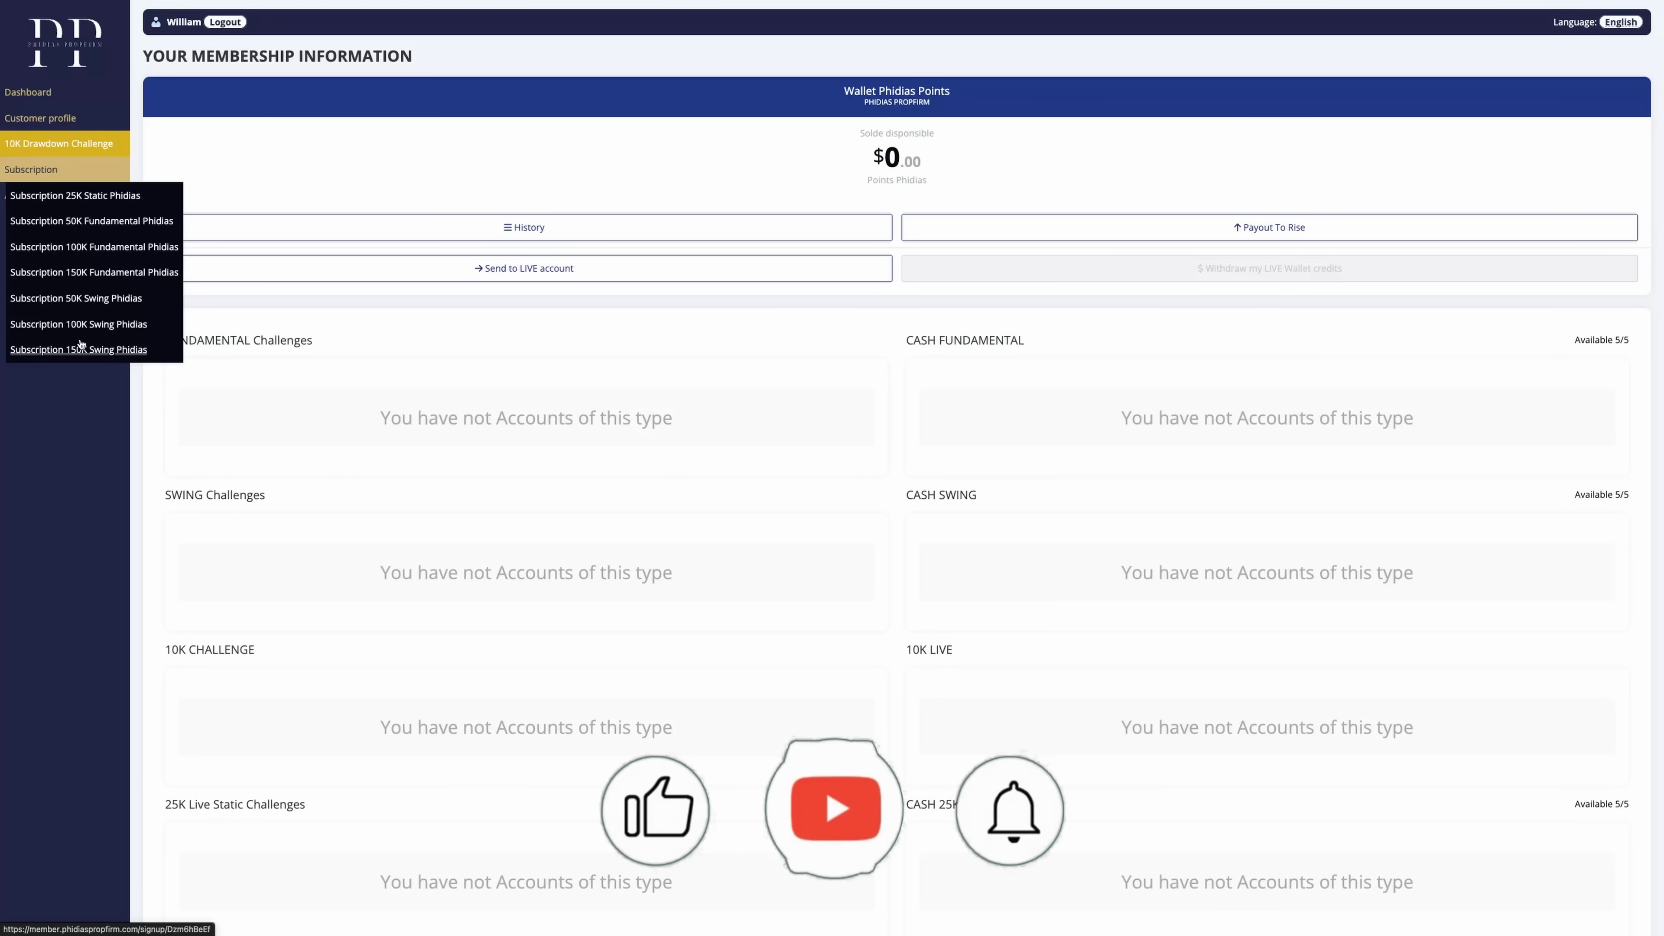
- Choose the one-time $580 50K Fundamental Phidias DeepChart plan and apply coupon code PPYT
left_click(81, 221)
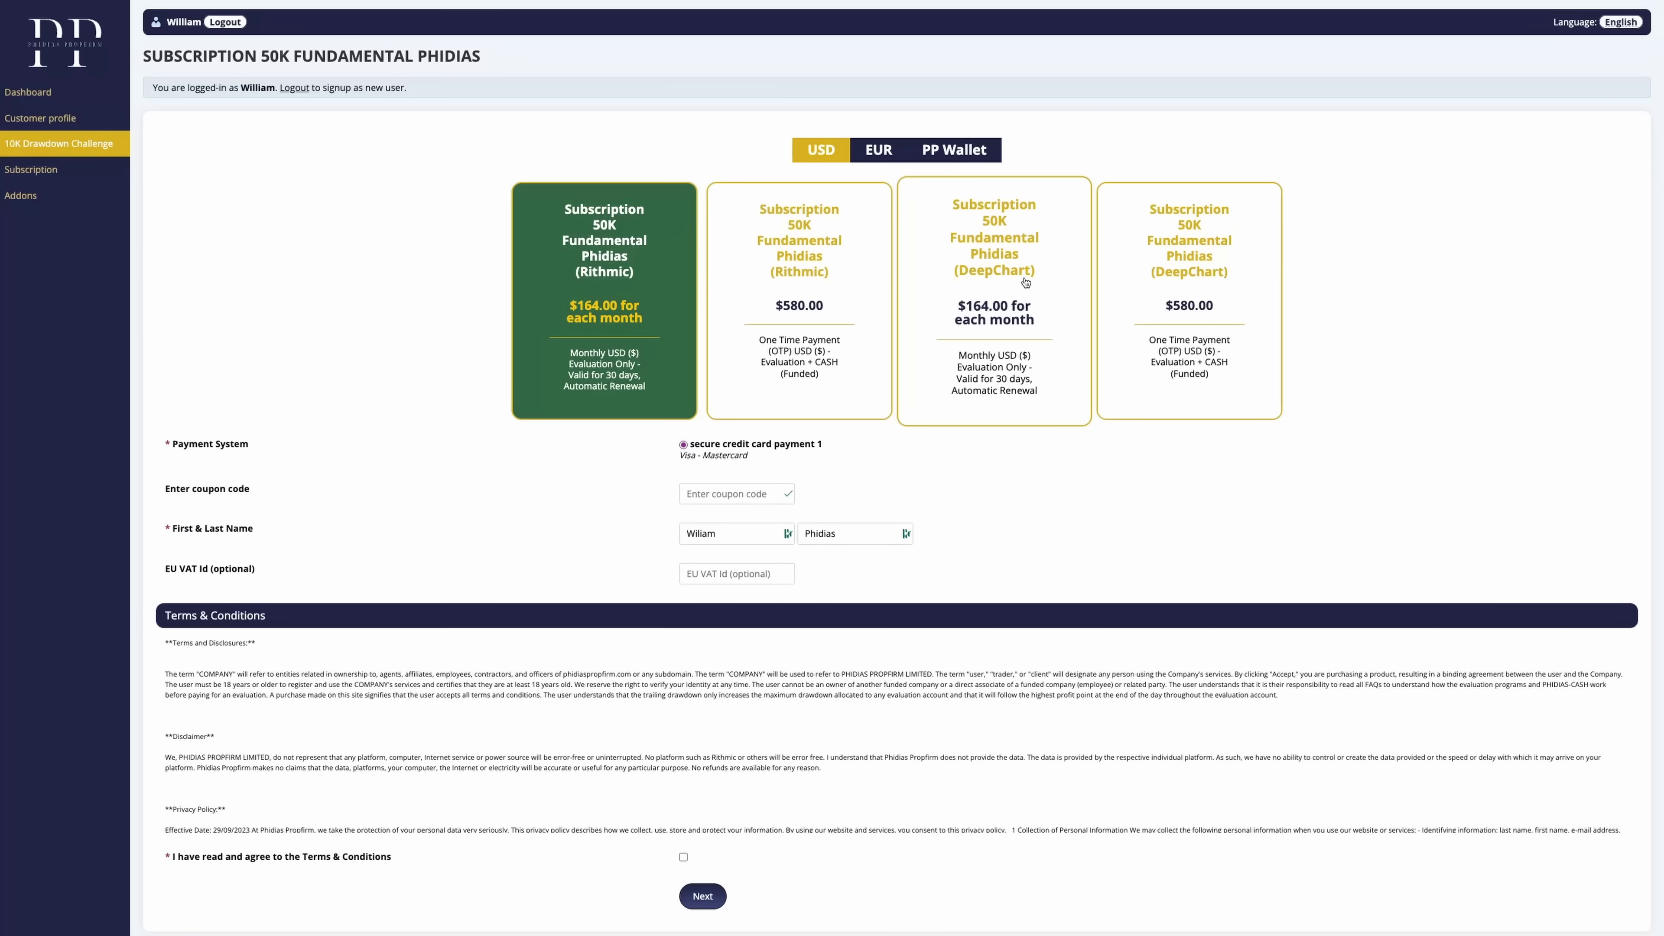
left_click(1179, 285)
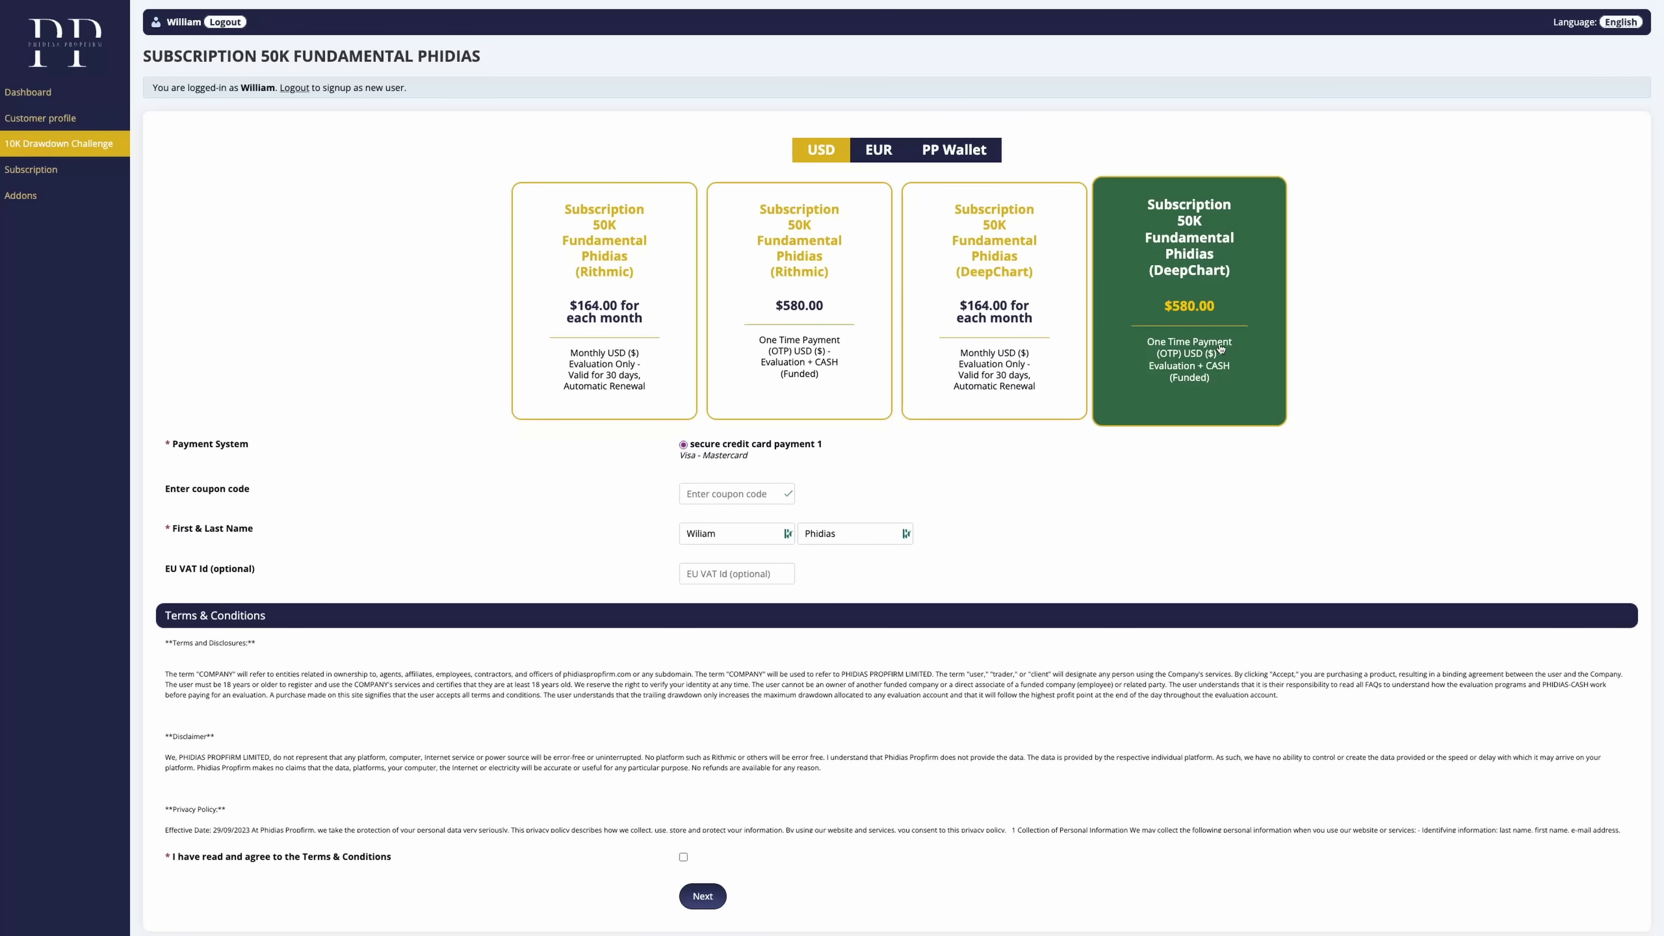
left_click(727, 493)
type("PPYT")
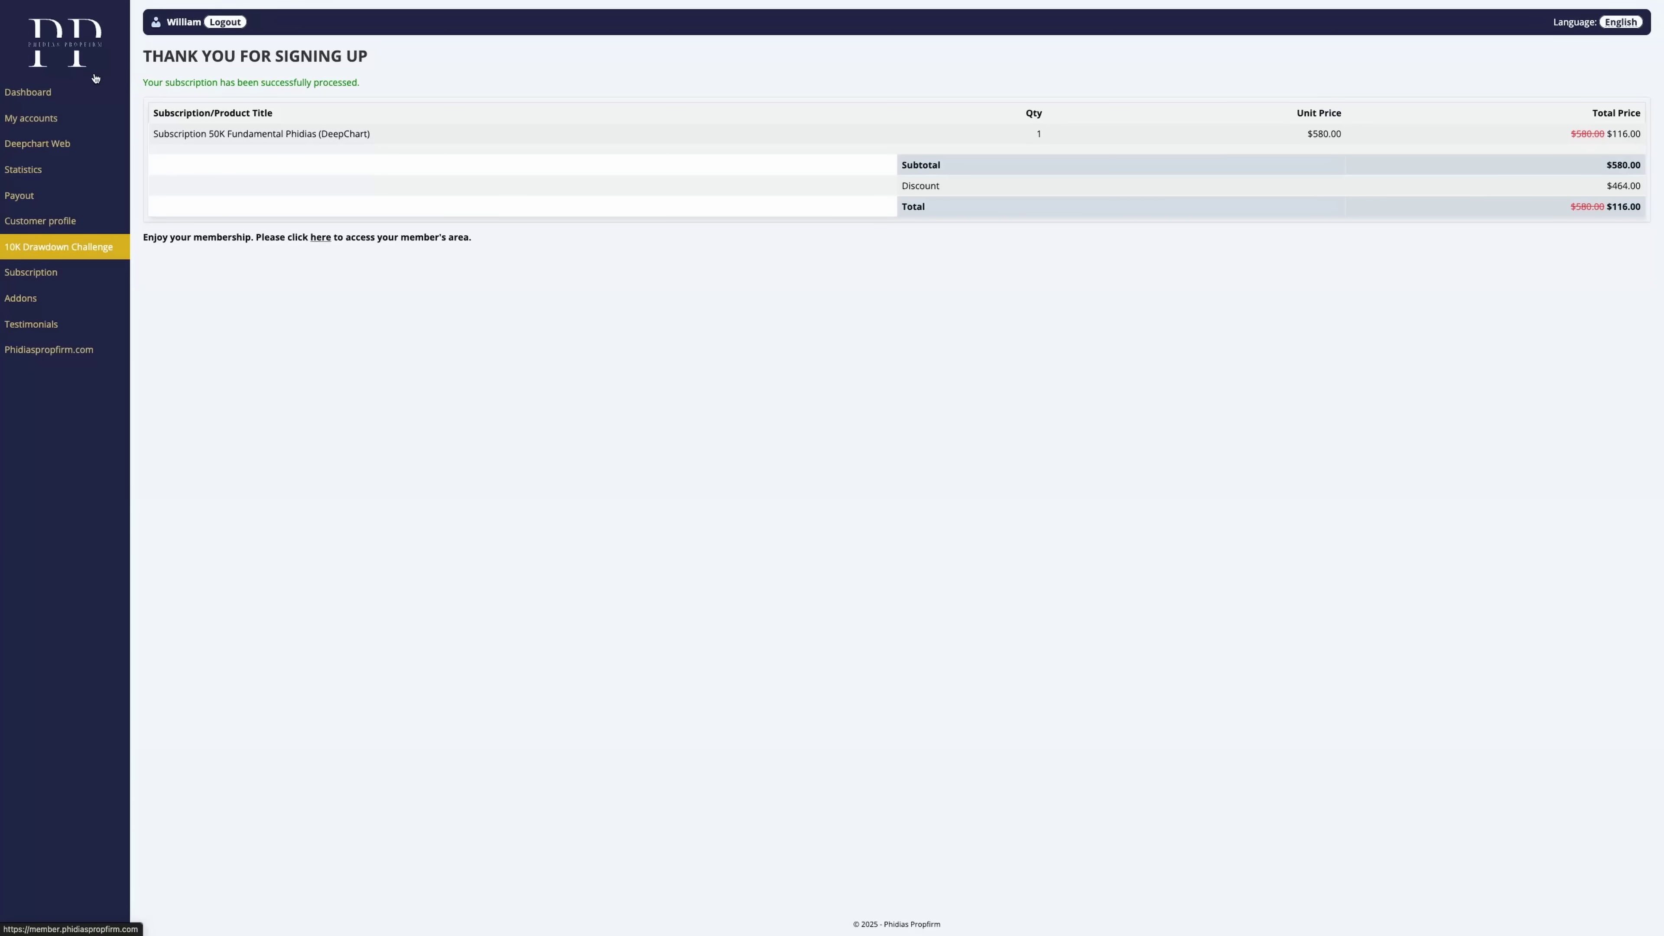
- Review the new DeepChart challenge account and Volumetrica Account details, then go to Deepchart Web
left_click(38, 97)
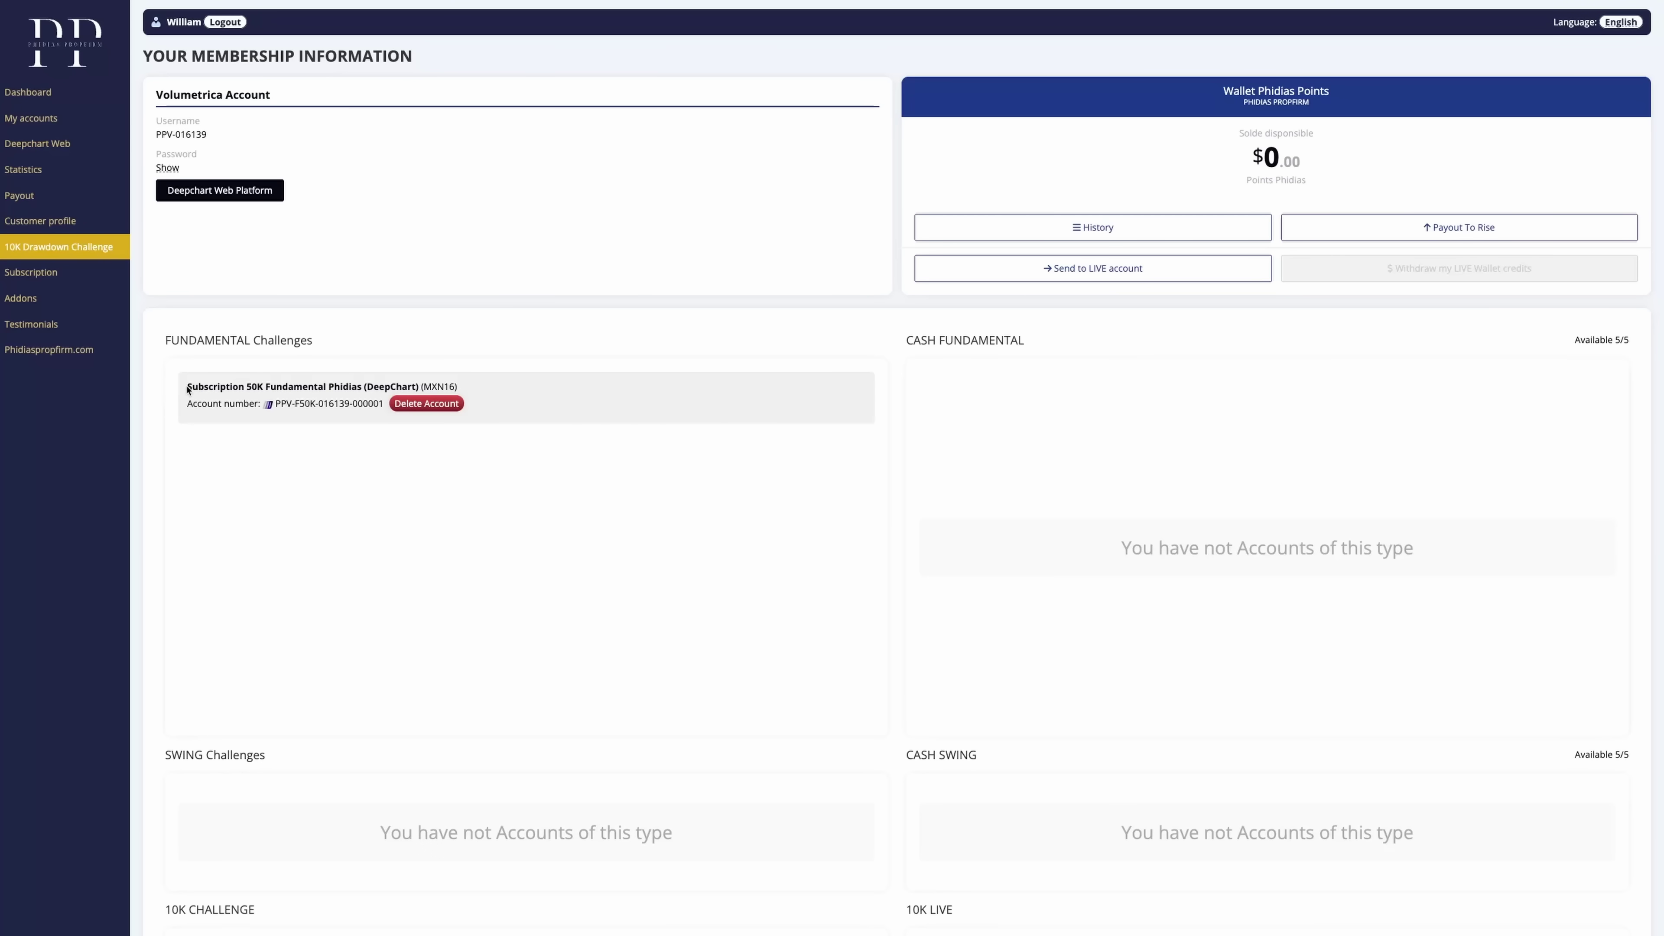
left_click_drag(188, 389, 360, 332)
left_click(340, 320)
left_click_drag(157, 105, 276, 99)
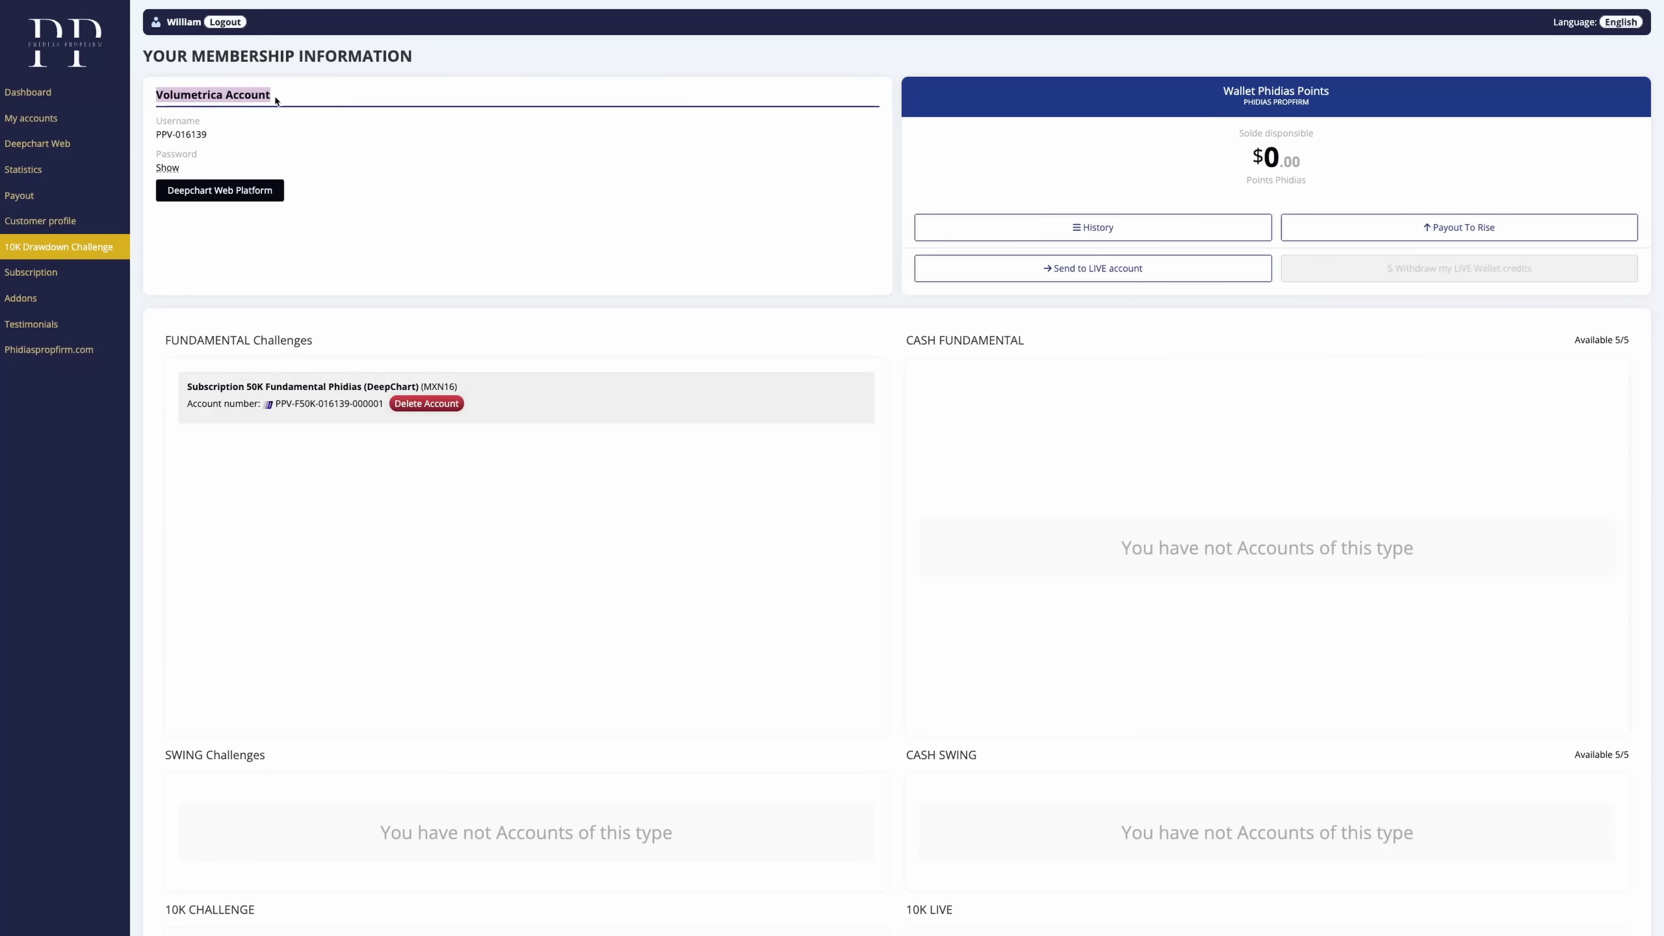
left_click(275, 99)
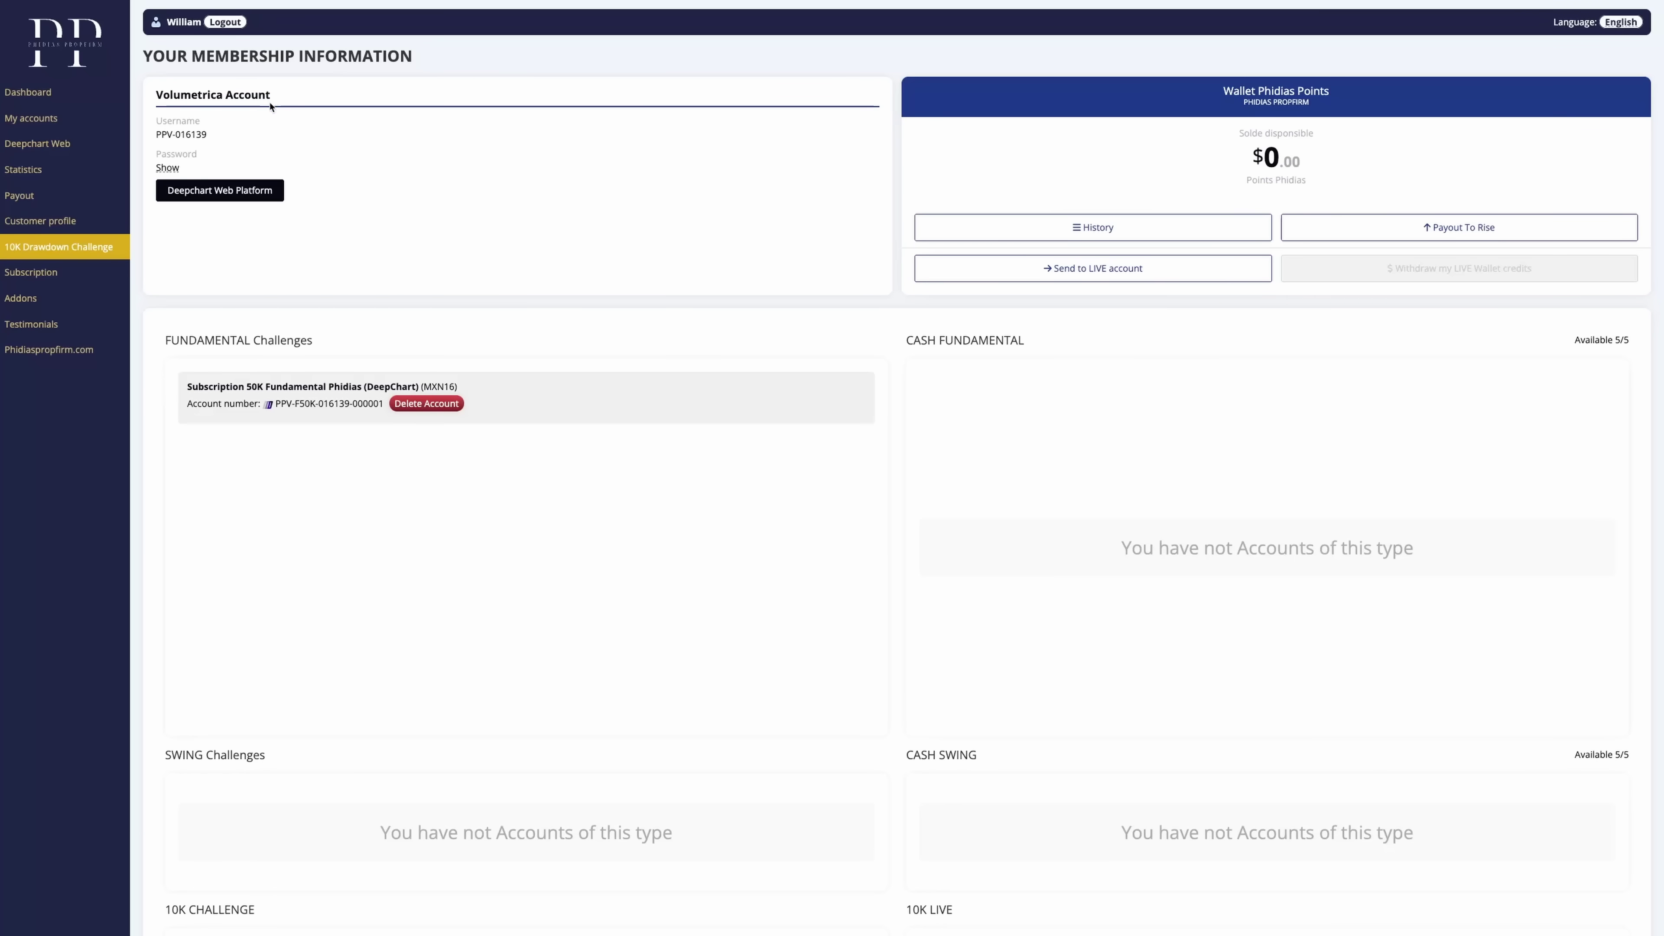
left_click(245, 193)
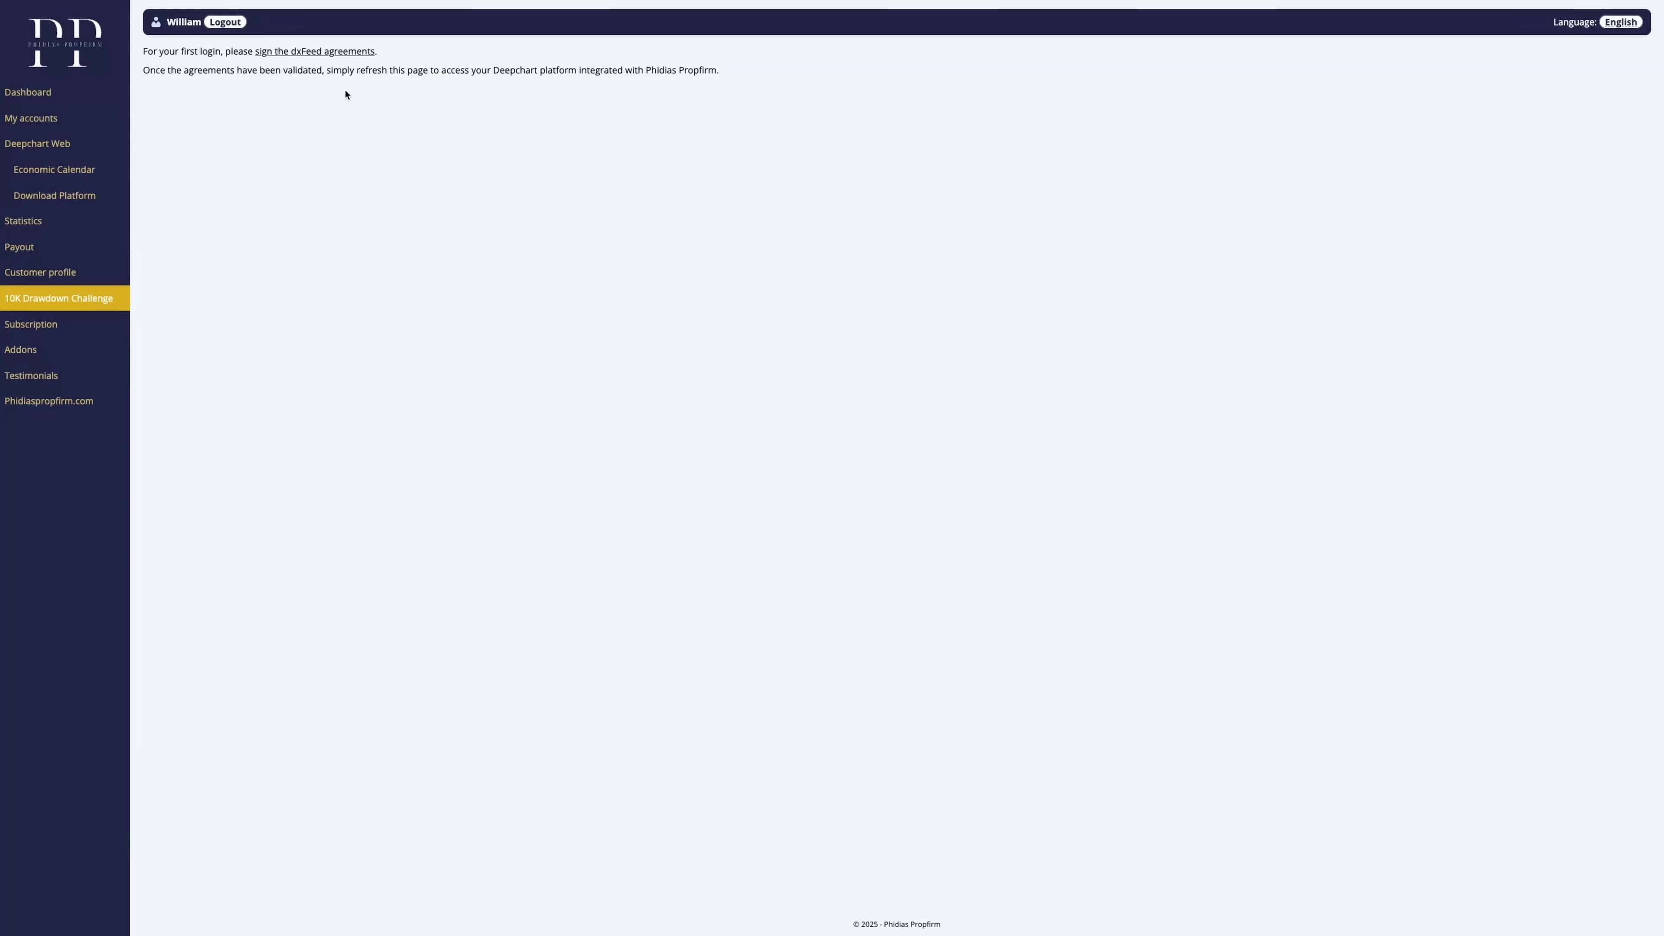
- Sign the dxFeed agreements as a Non-Professional subscriber after reading the Subscriber Services Agreement, and submit
left_click(283, 52)
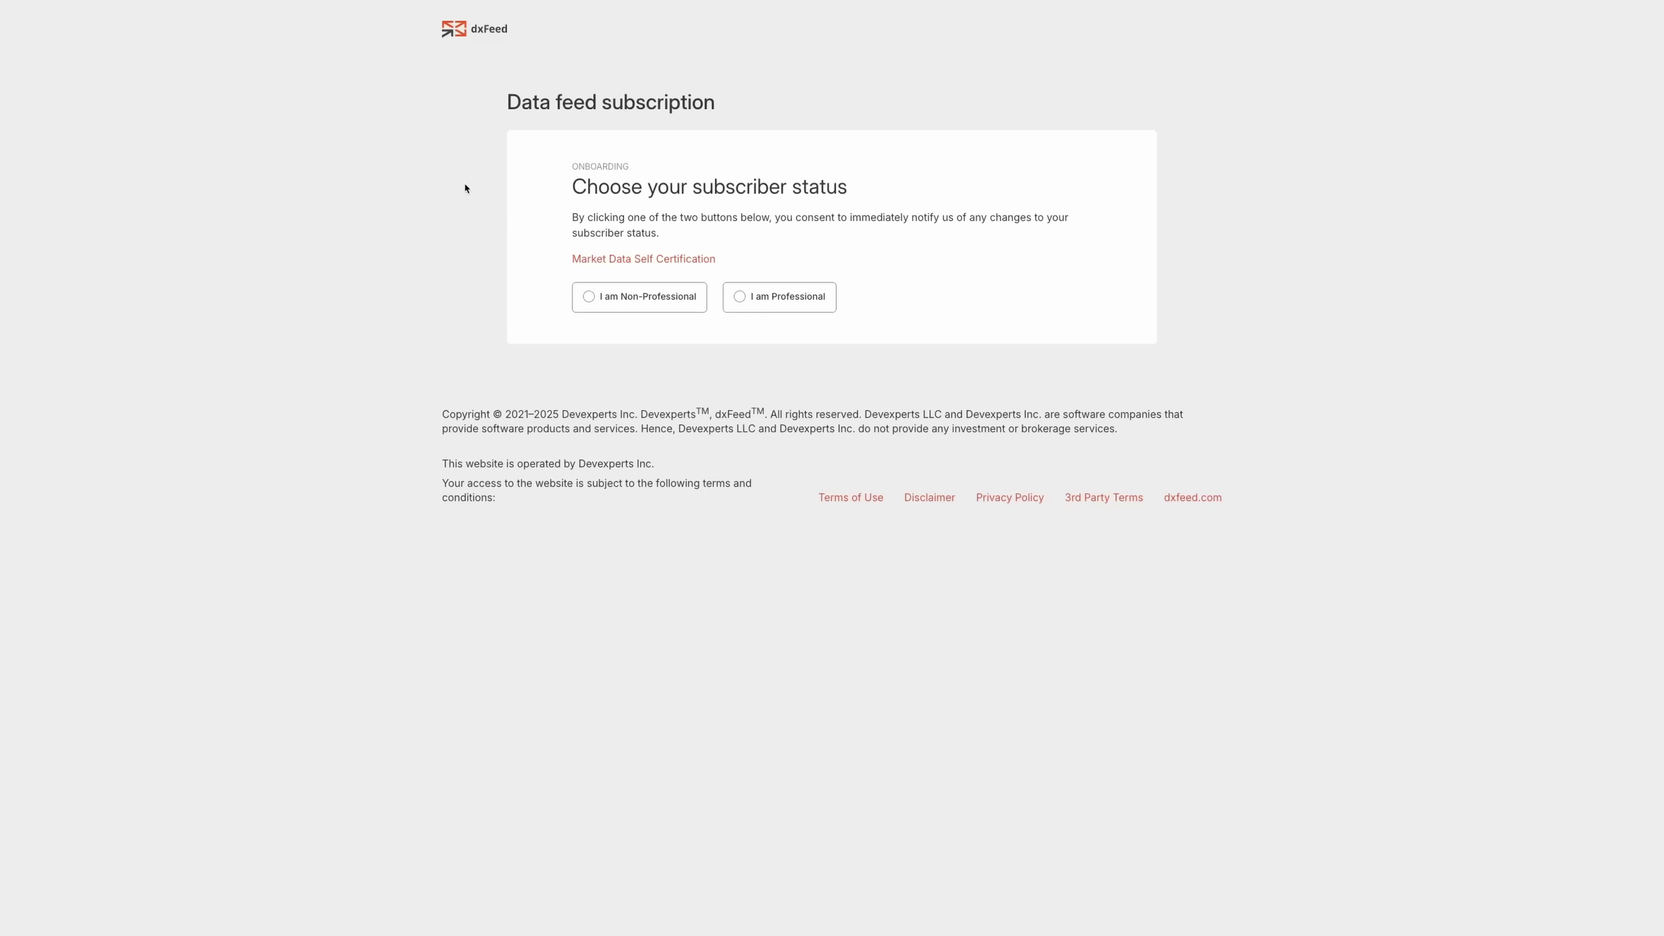
left_click(609, 300)
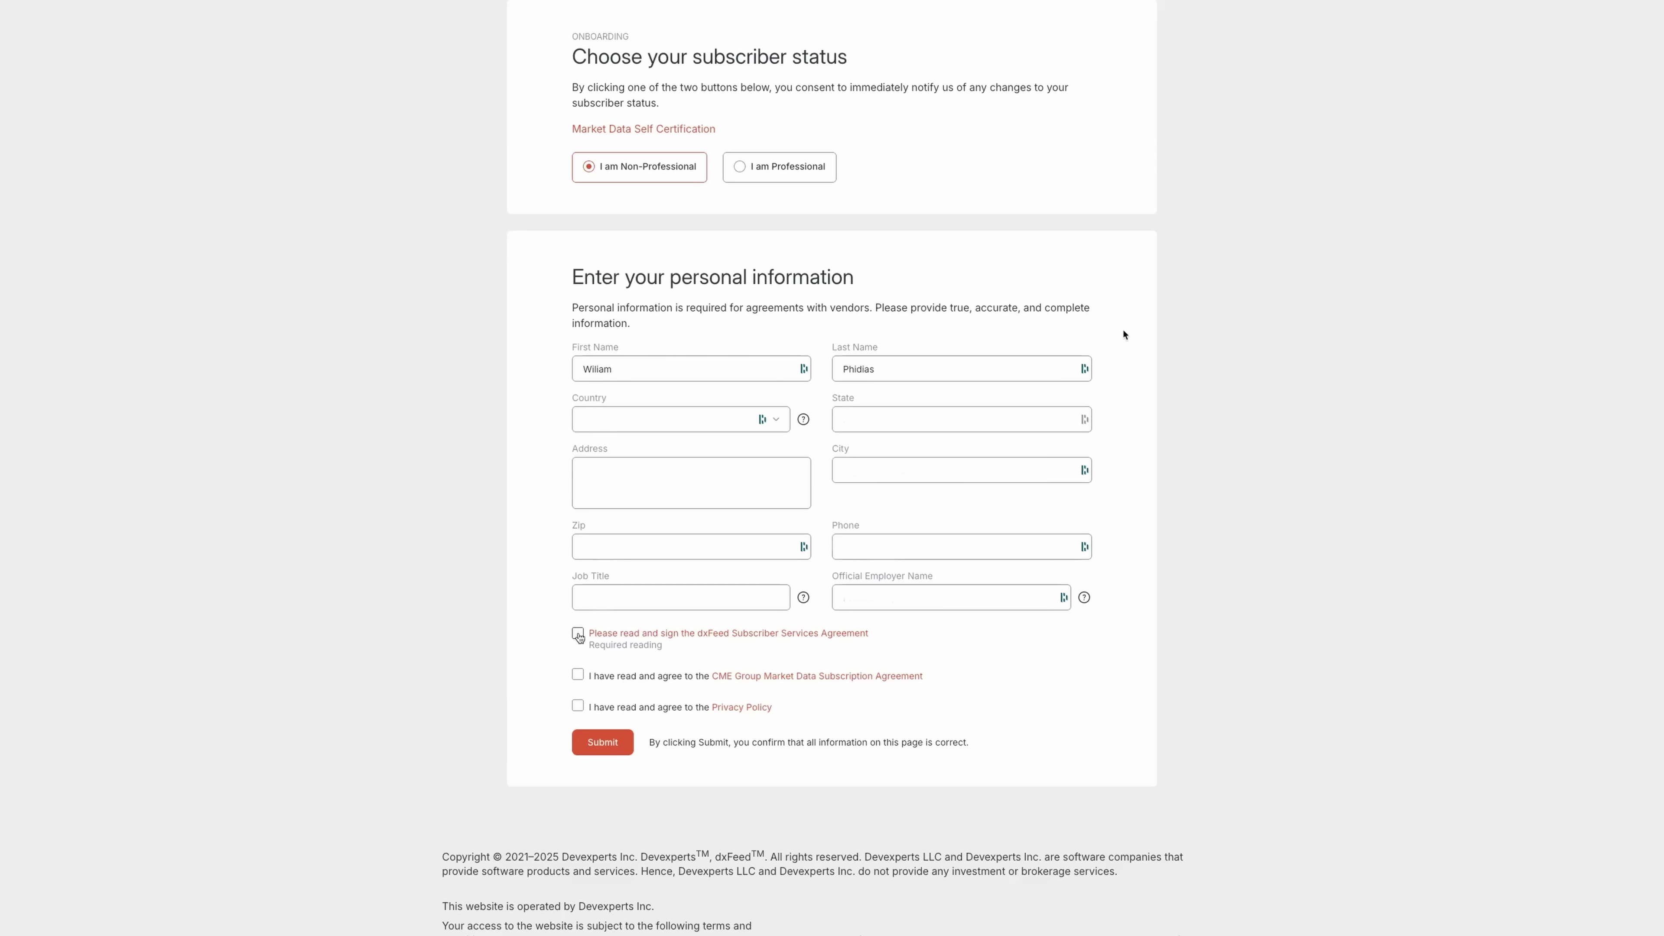
left_click(577, 634)
scroll(578, 633, "down", 8)
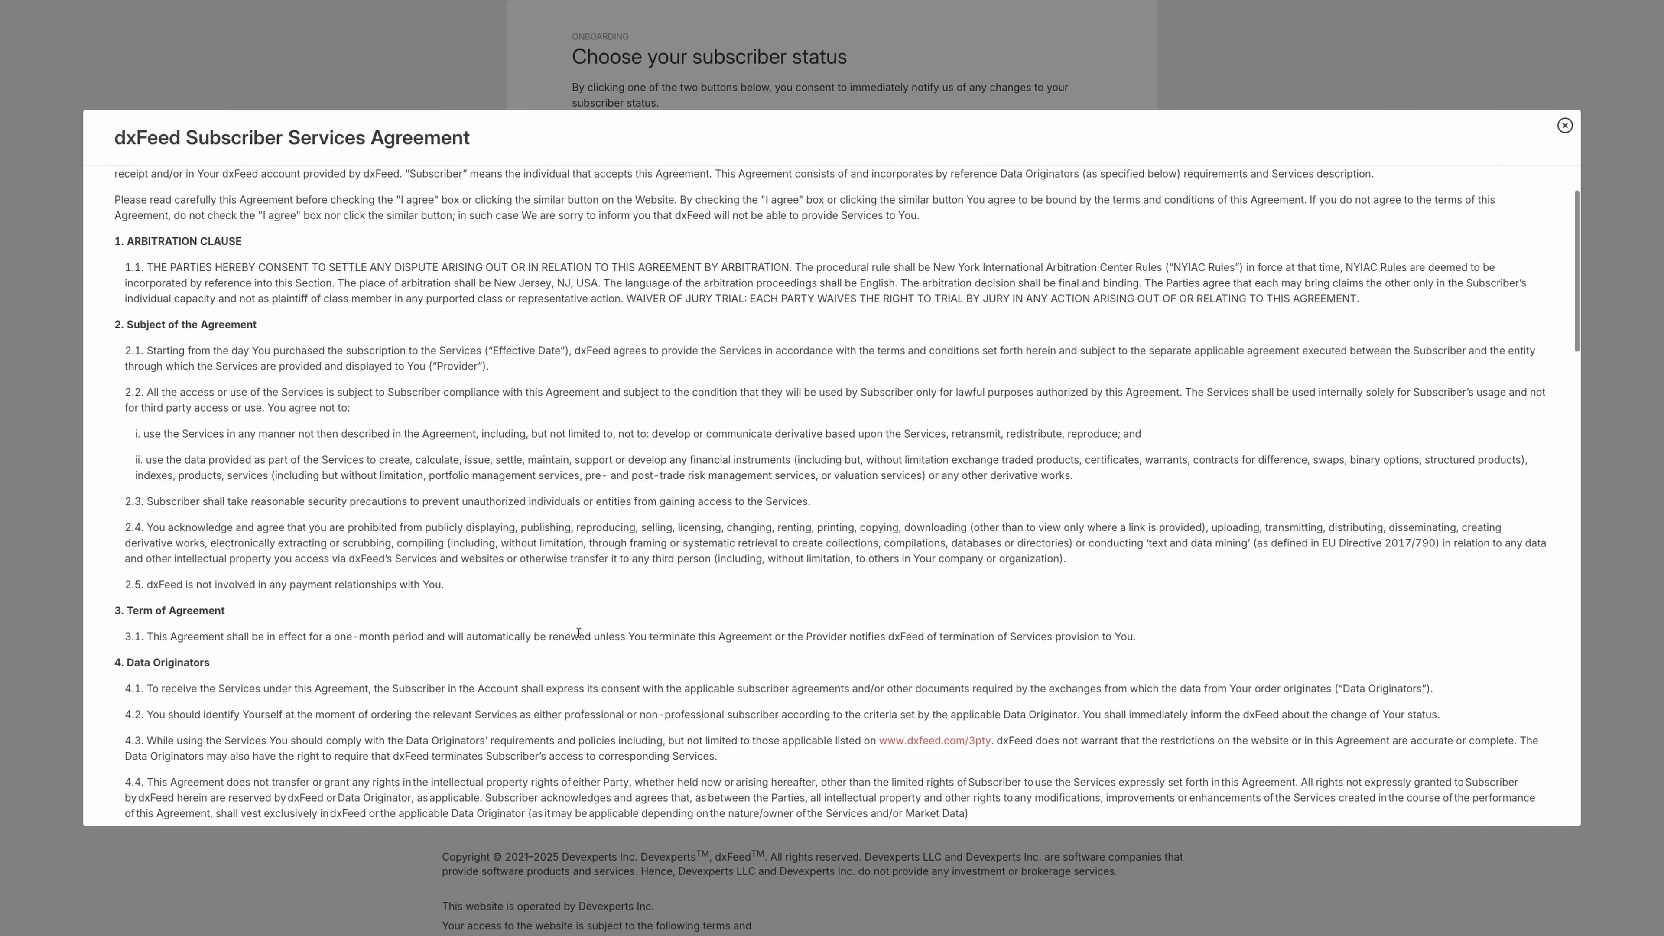
scroll(579, 633, "down", 10)
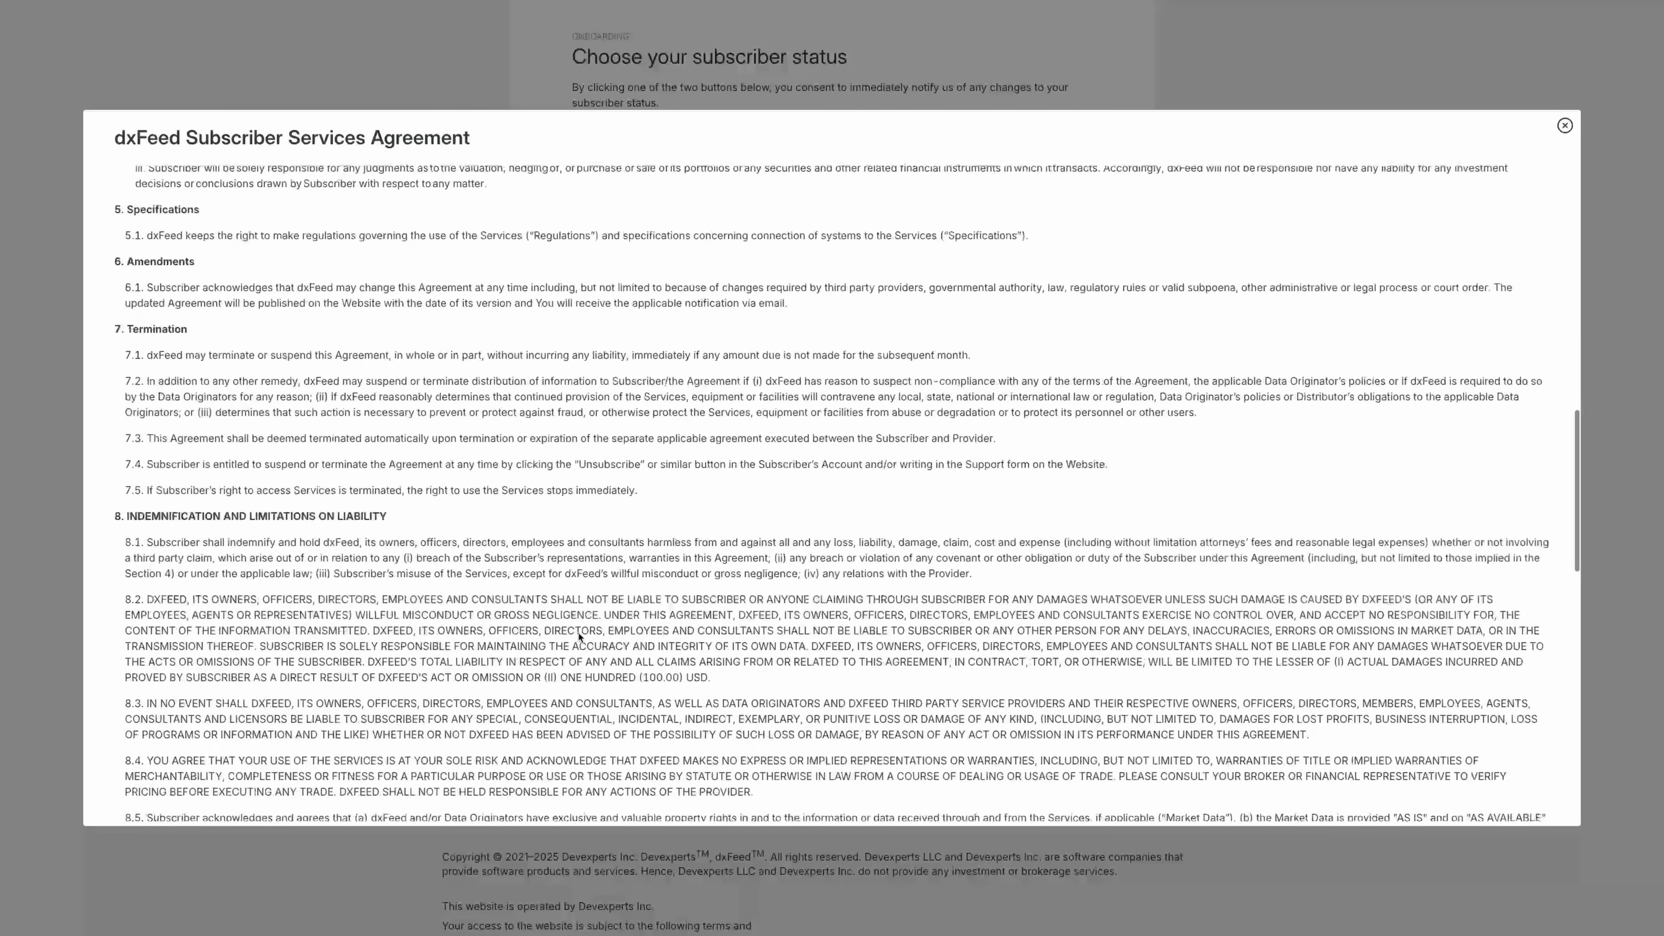
key("Escape")
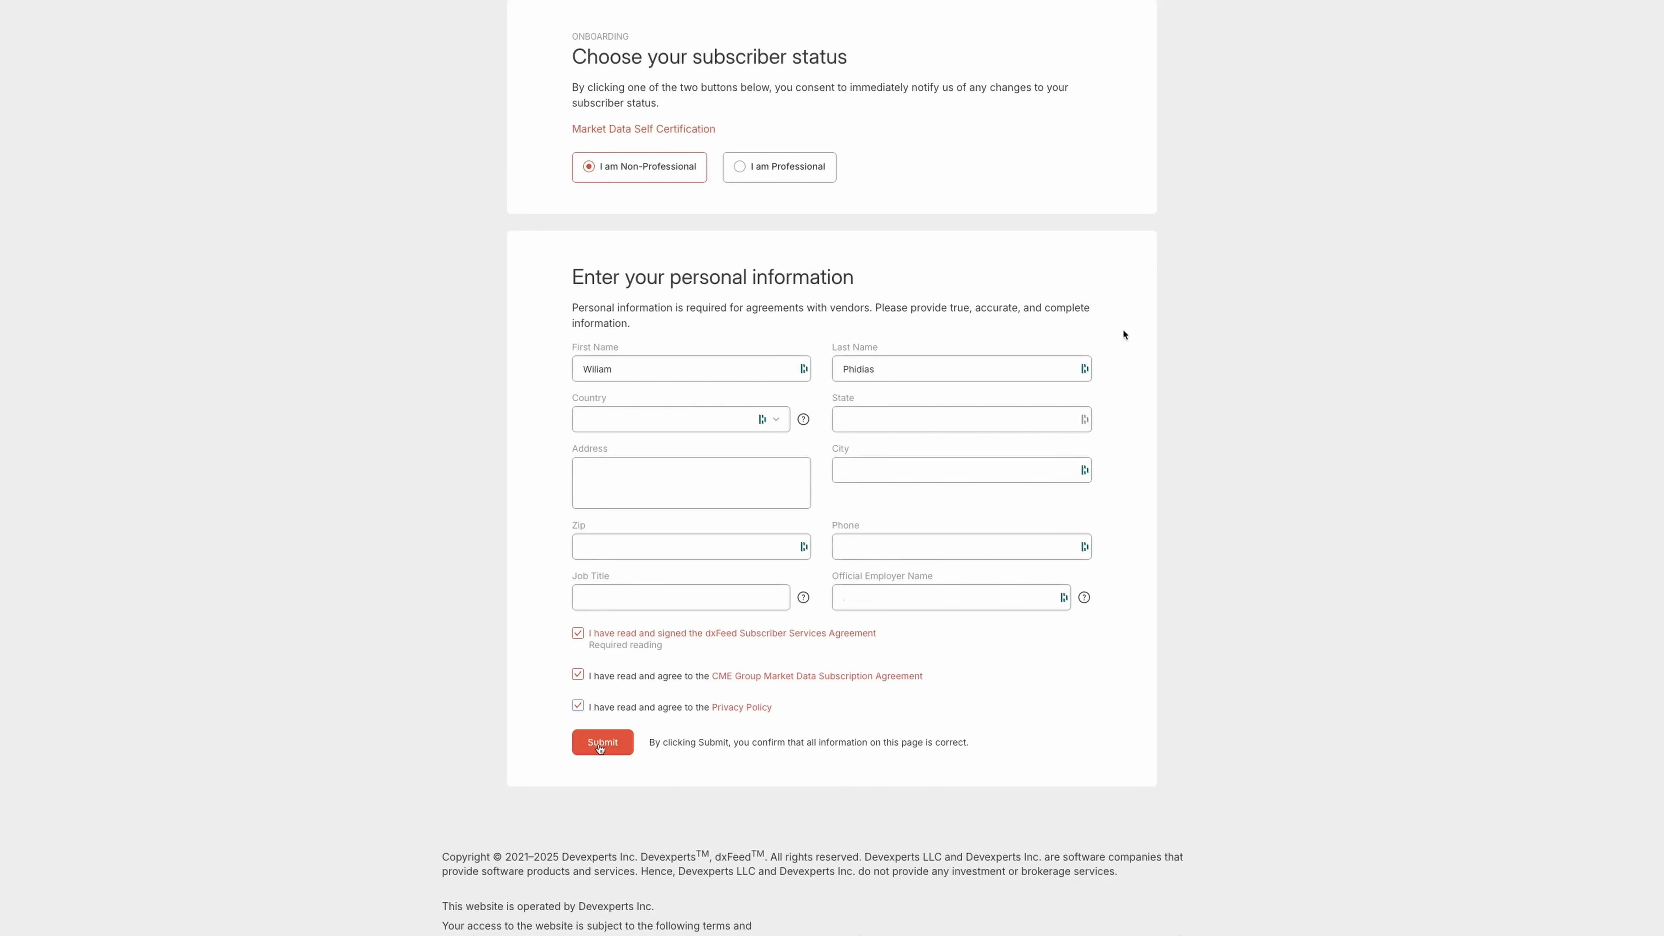
left_click(601, 744)
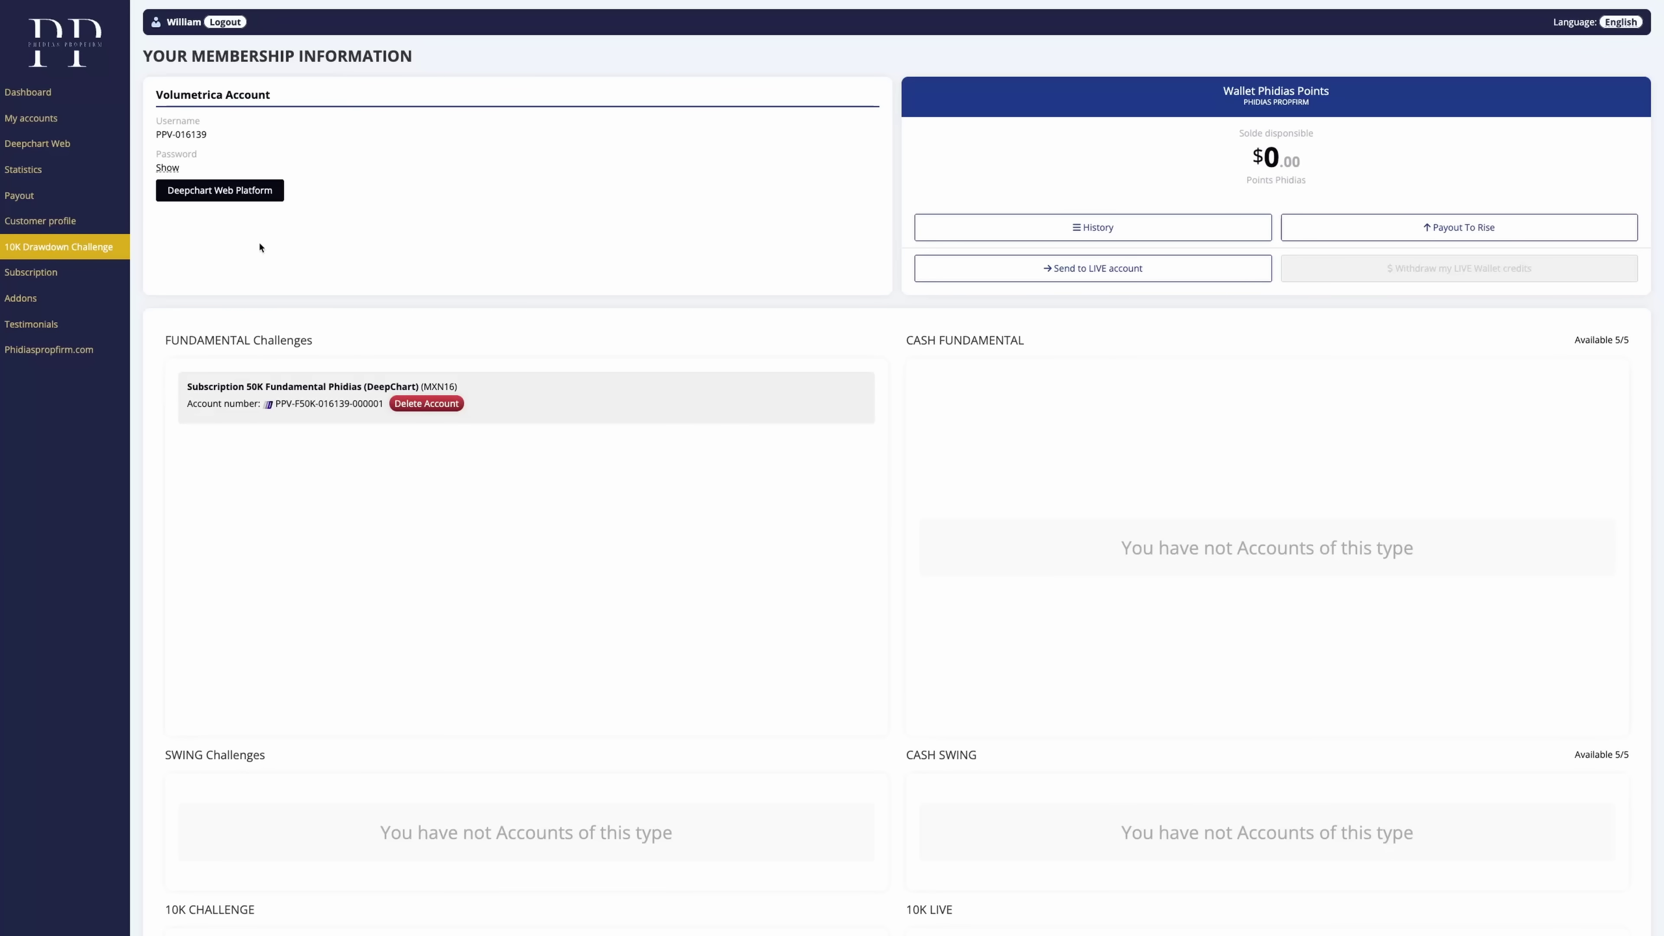
- Launch the Deepchart Web Platform to load the 5-minute /ES:XCME chart
left_click(219, 192)
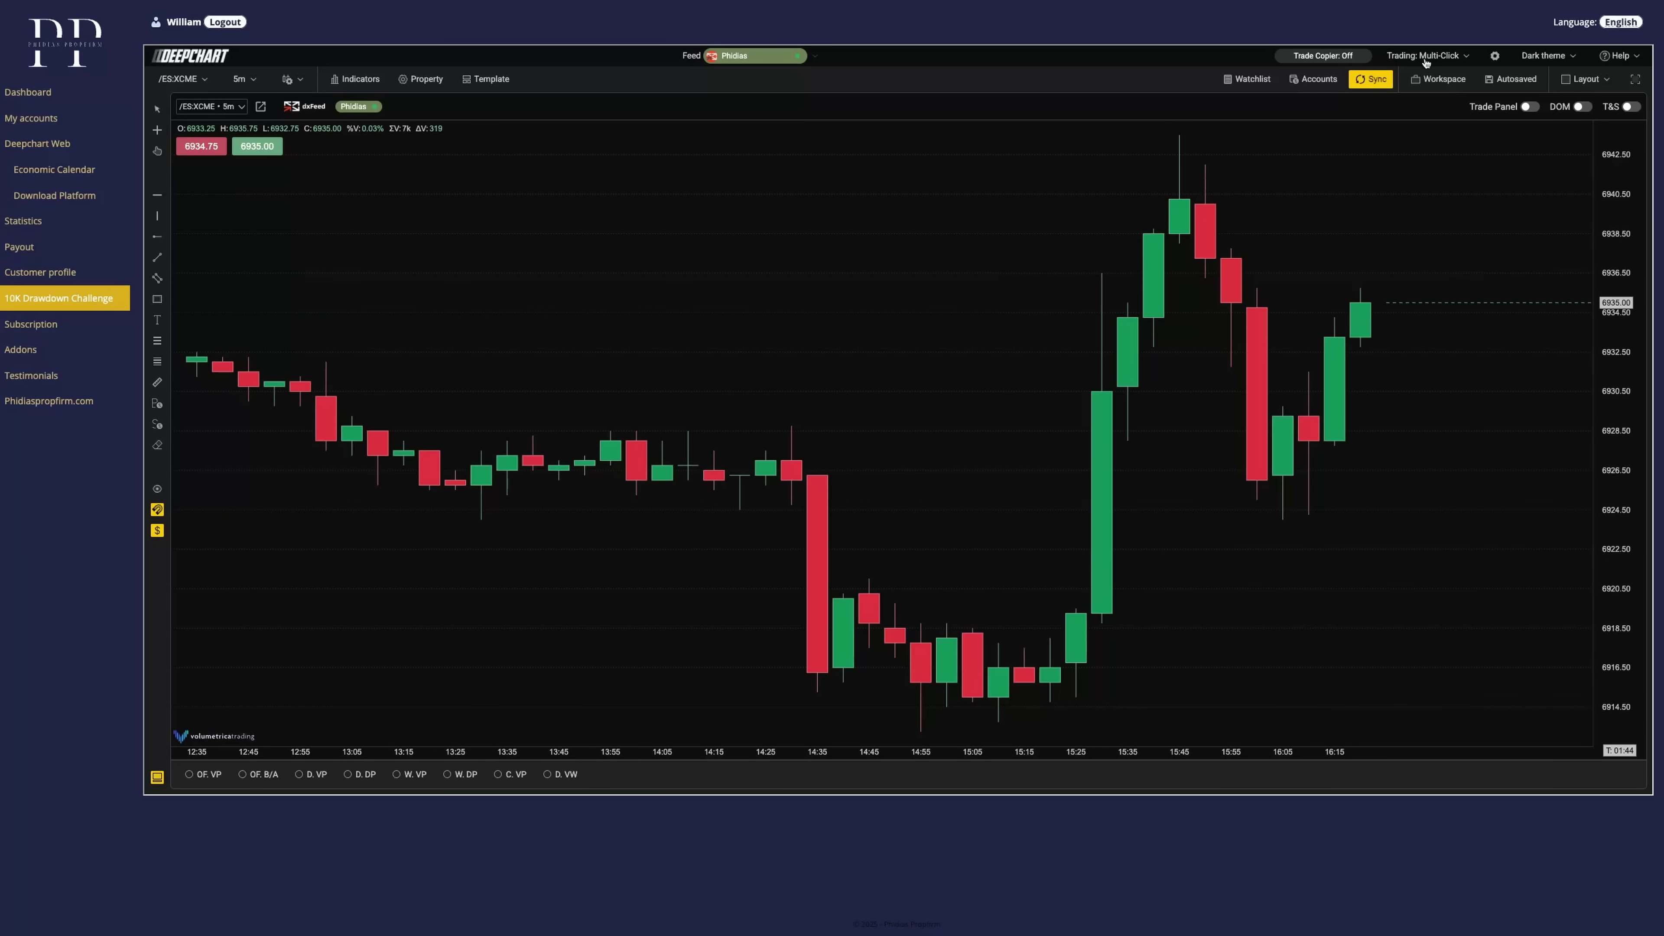
- Try One-Click (compact) trading mode, look over notification settings, then apply the Blue theme
left_click(1451, 58)
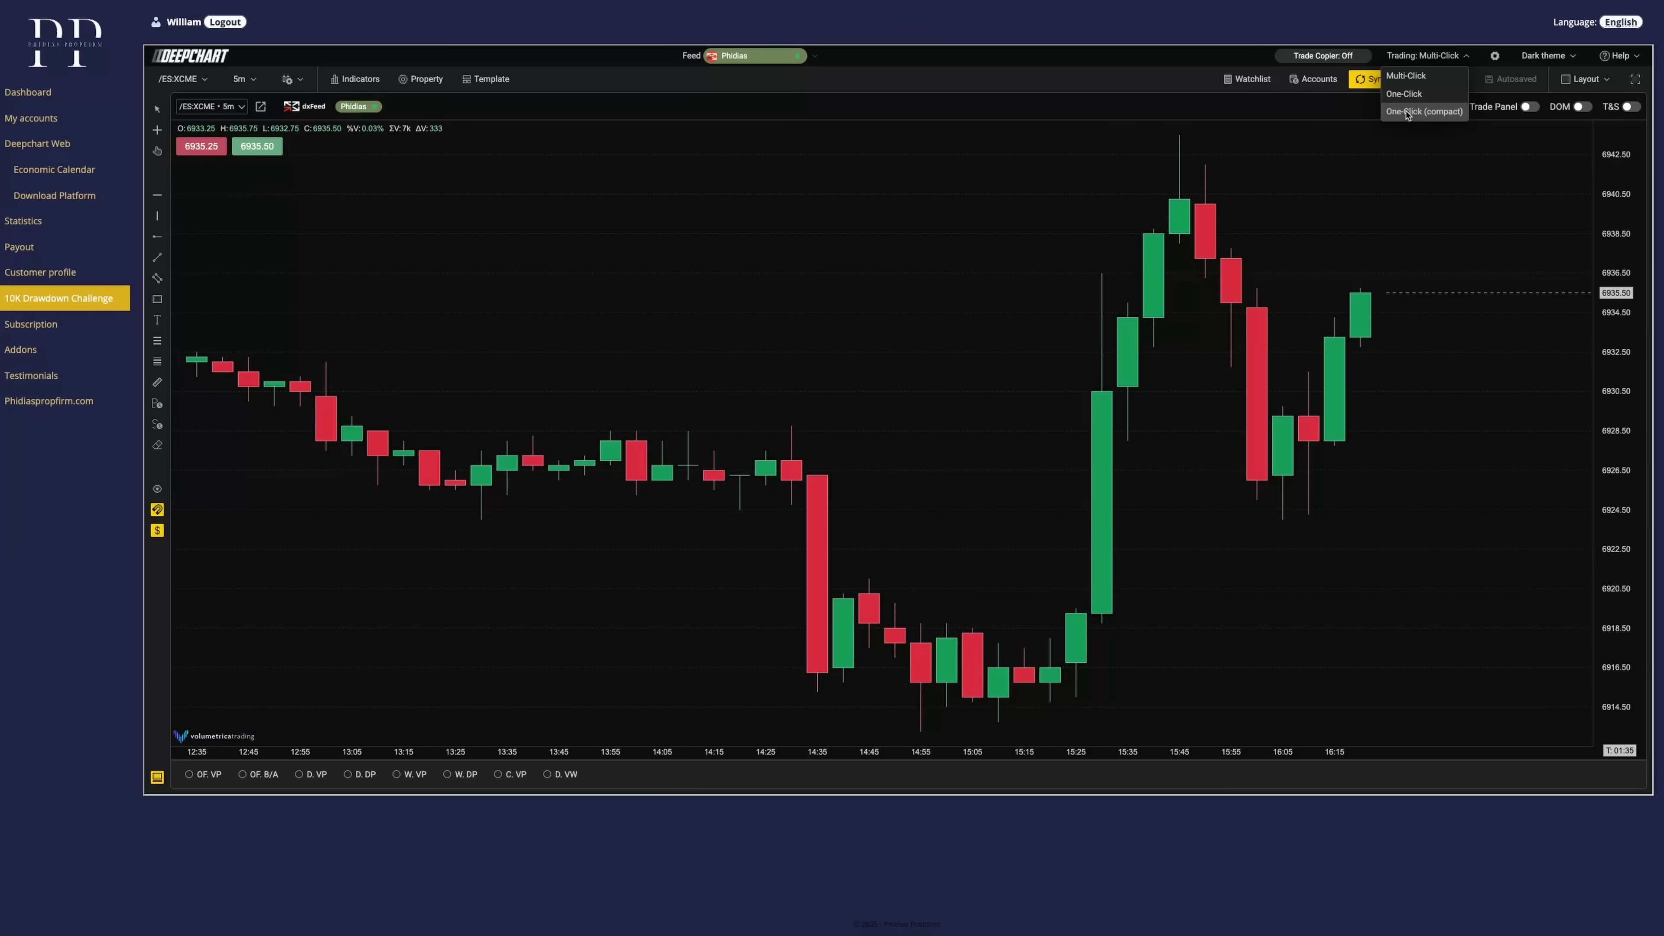
left_click(1406, 113)
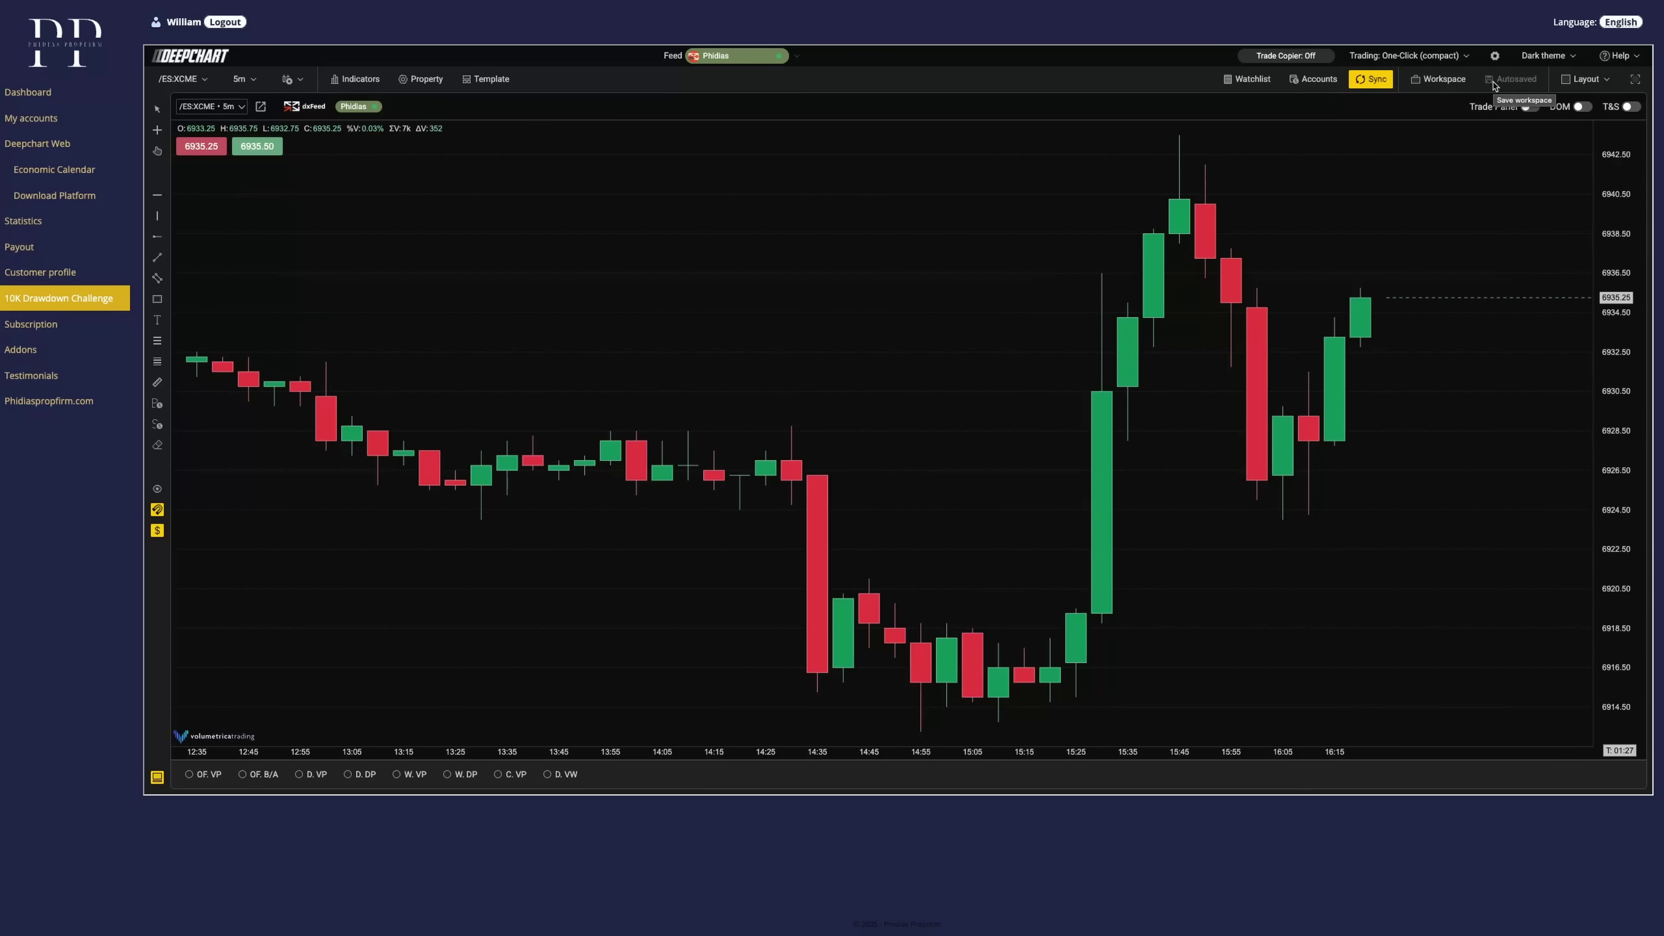
left_click(1495, 57)
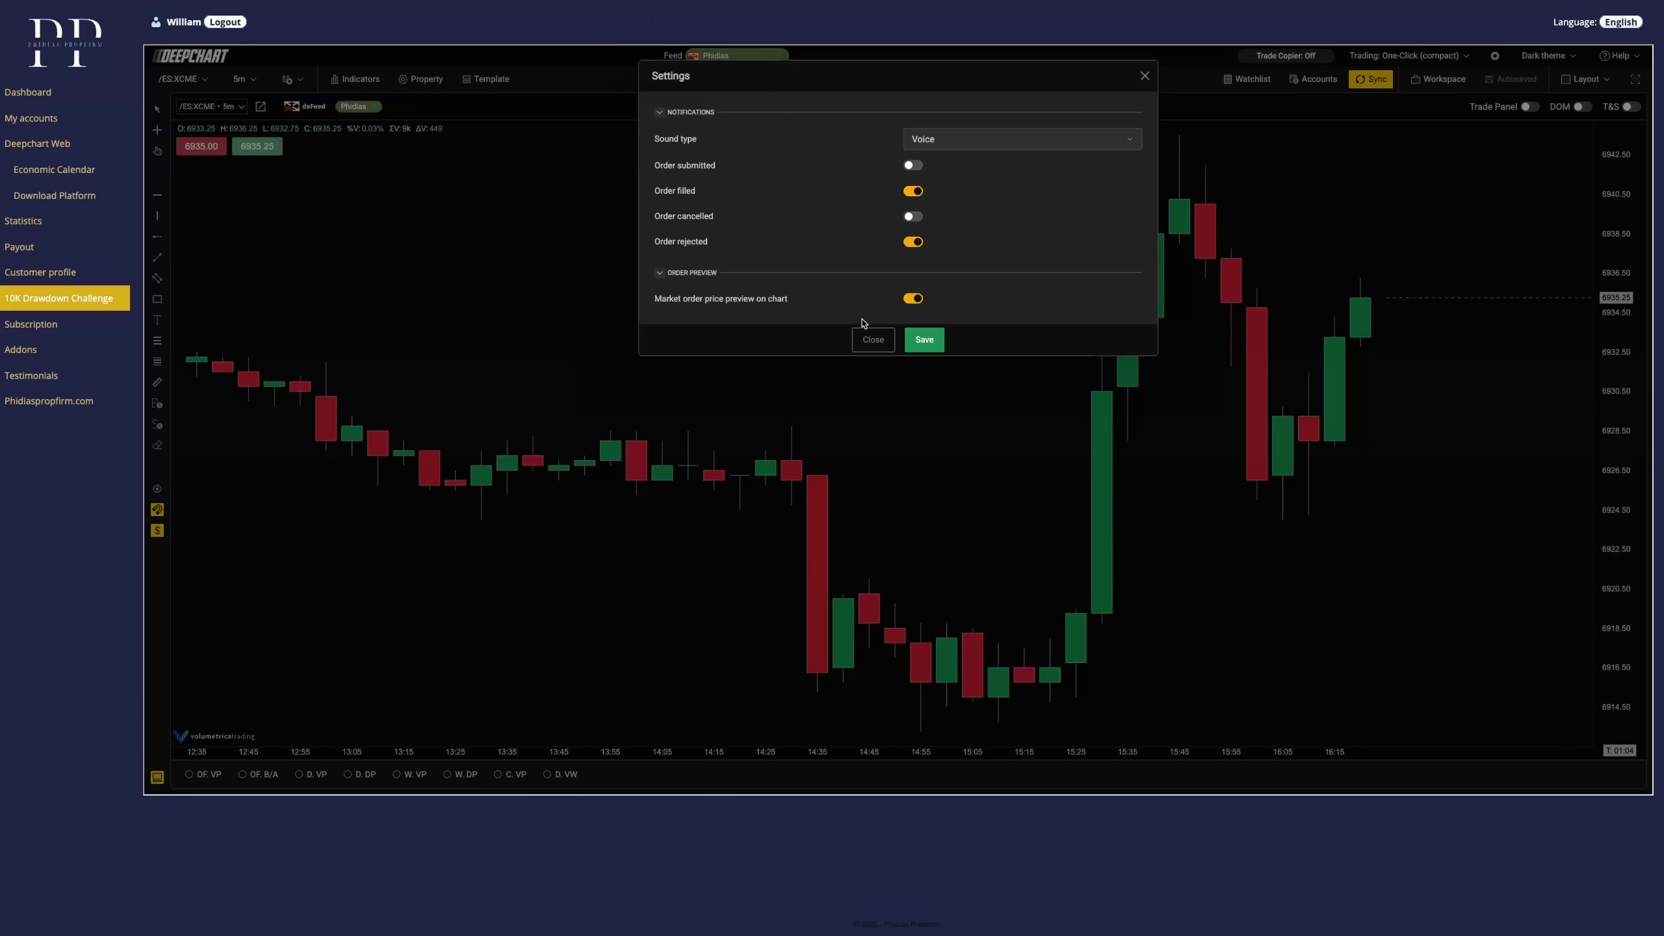
left_click(873, 338)
left_click(1545, 55)
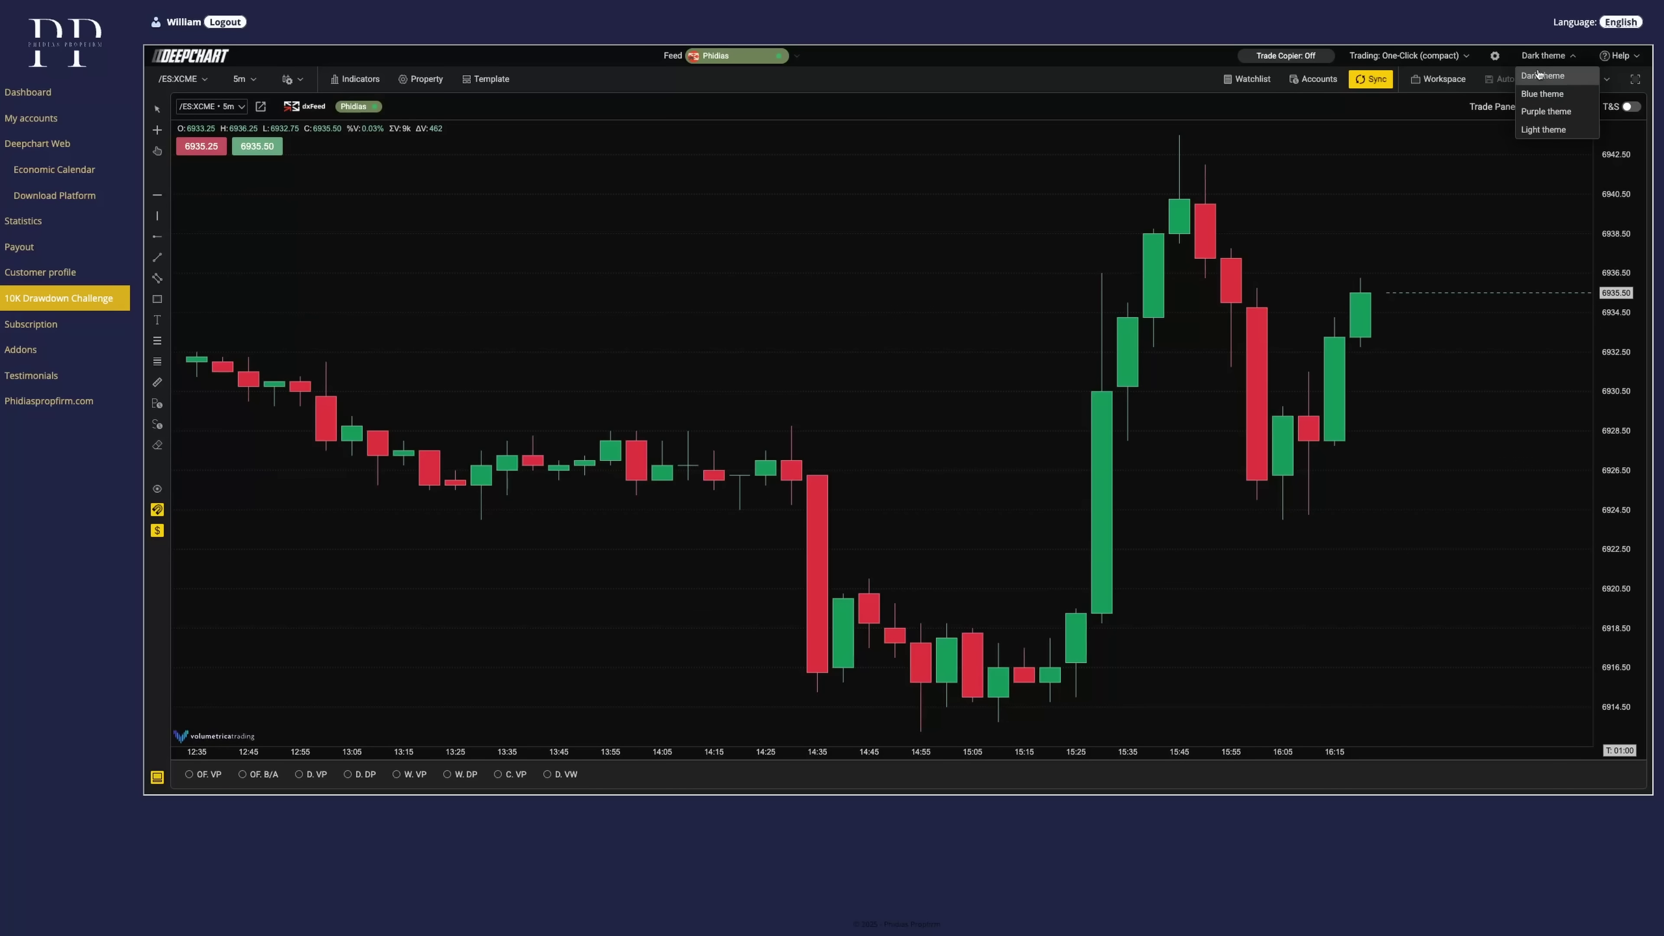
left_click(1551, 97)
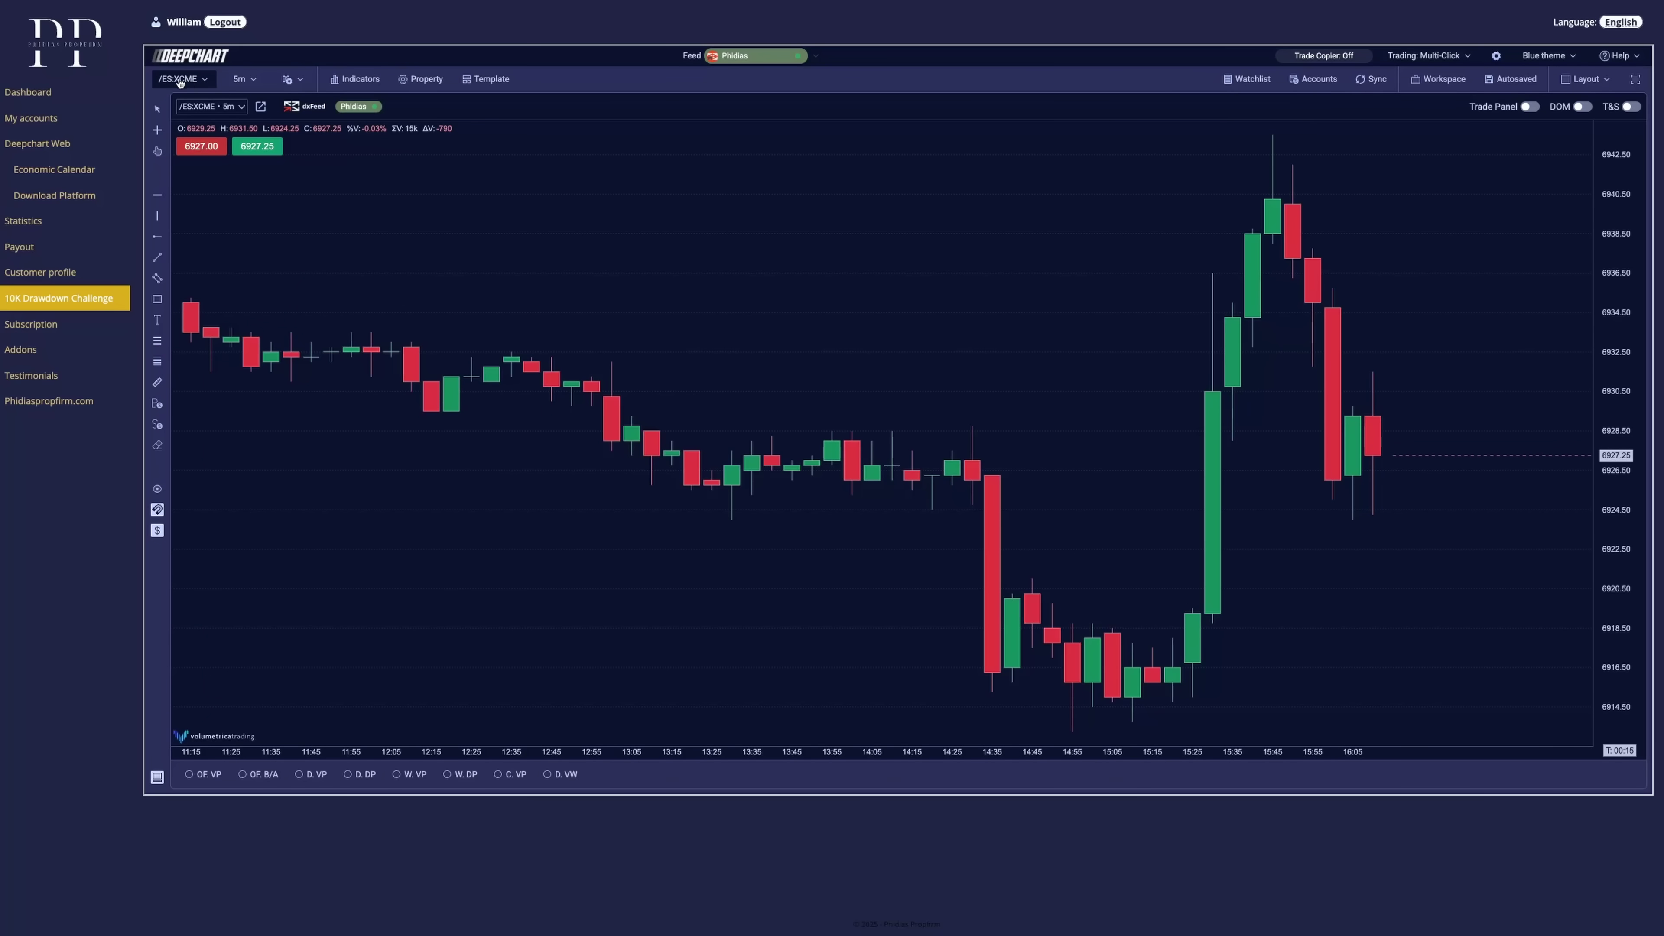
- Browse the chart's symbol list and time frame options, keeping the 5m time frame
left_click(203, 84)
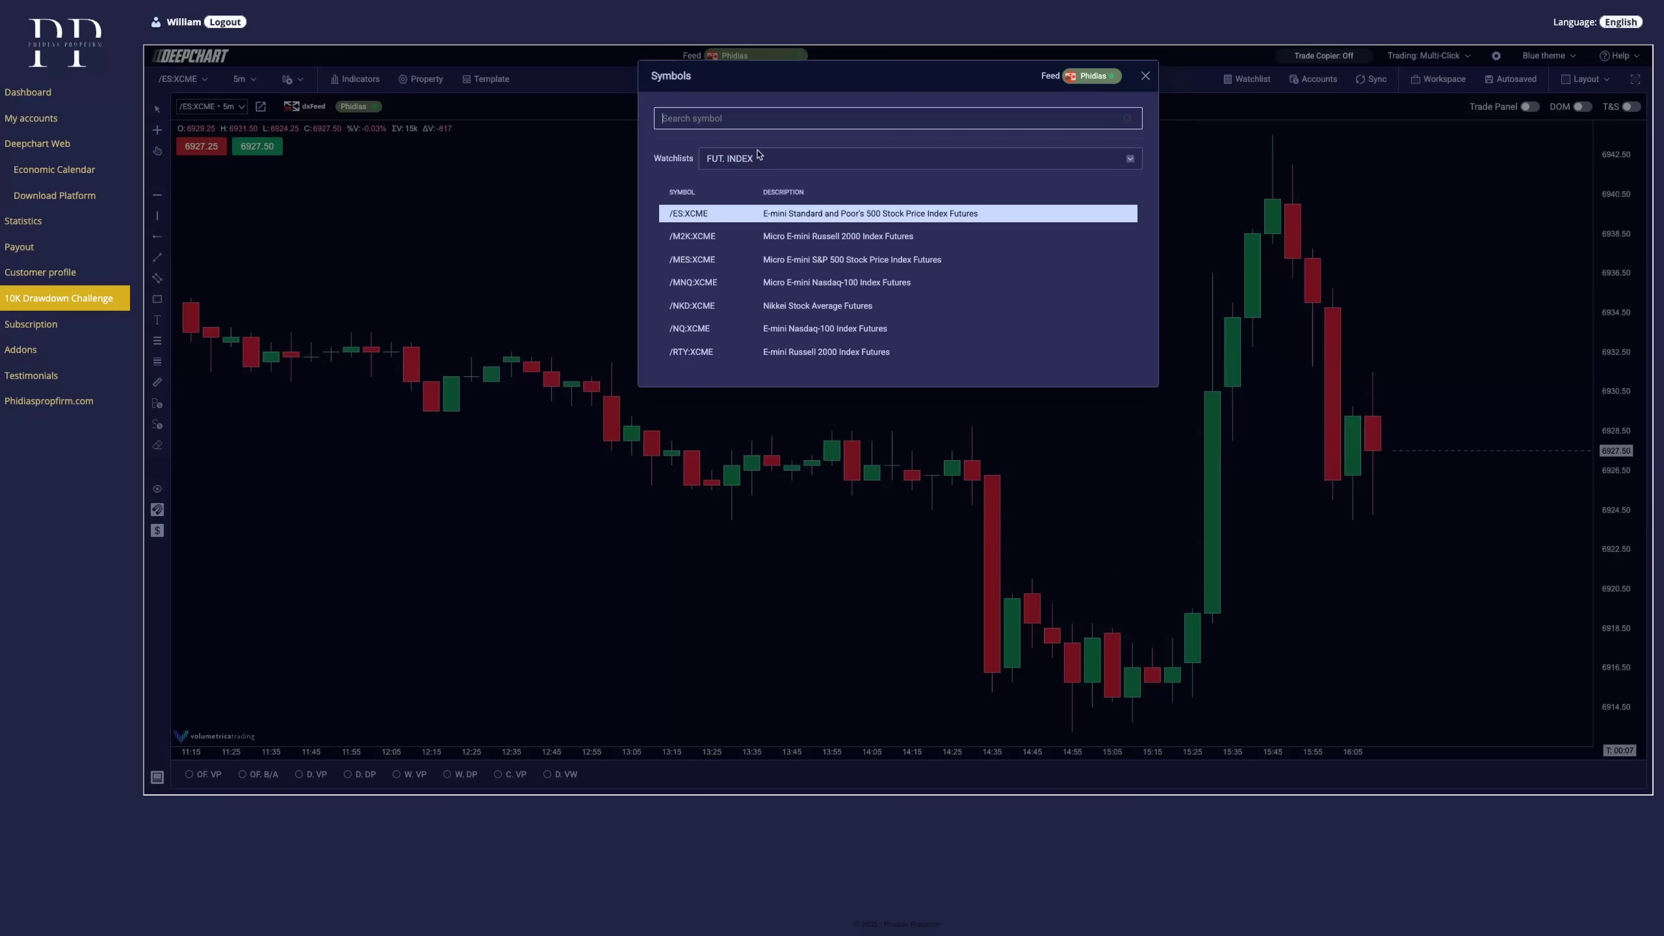
left_click(244, 79)
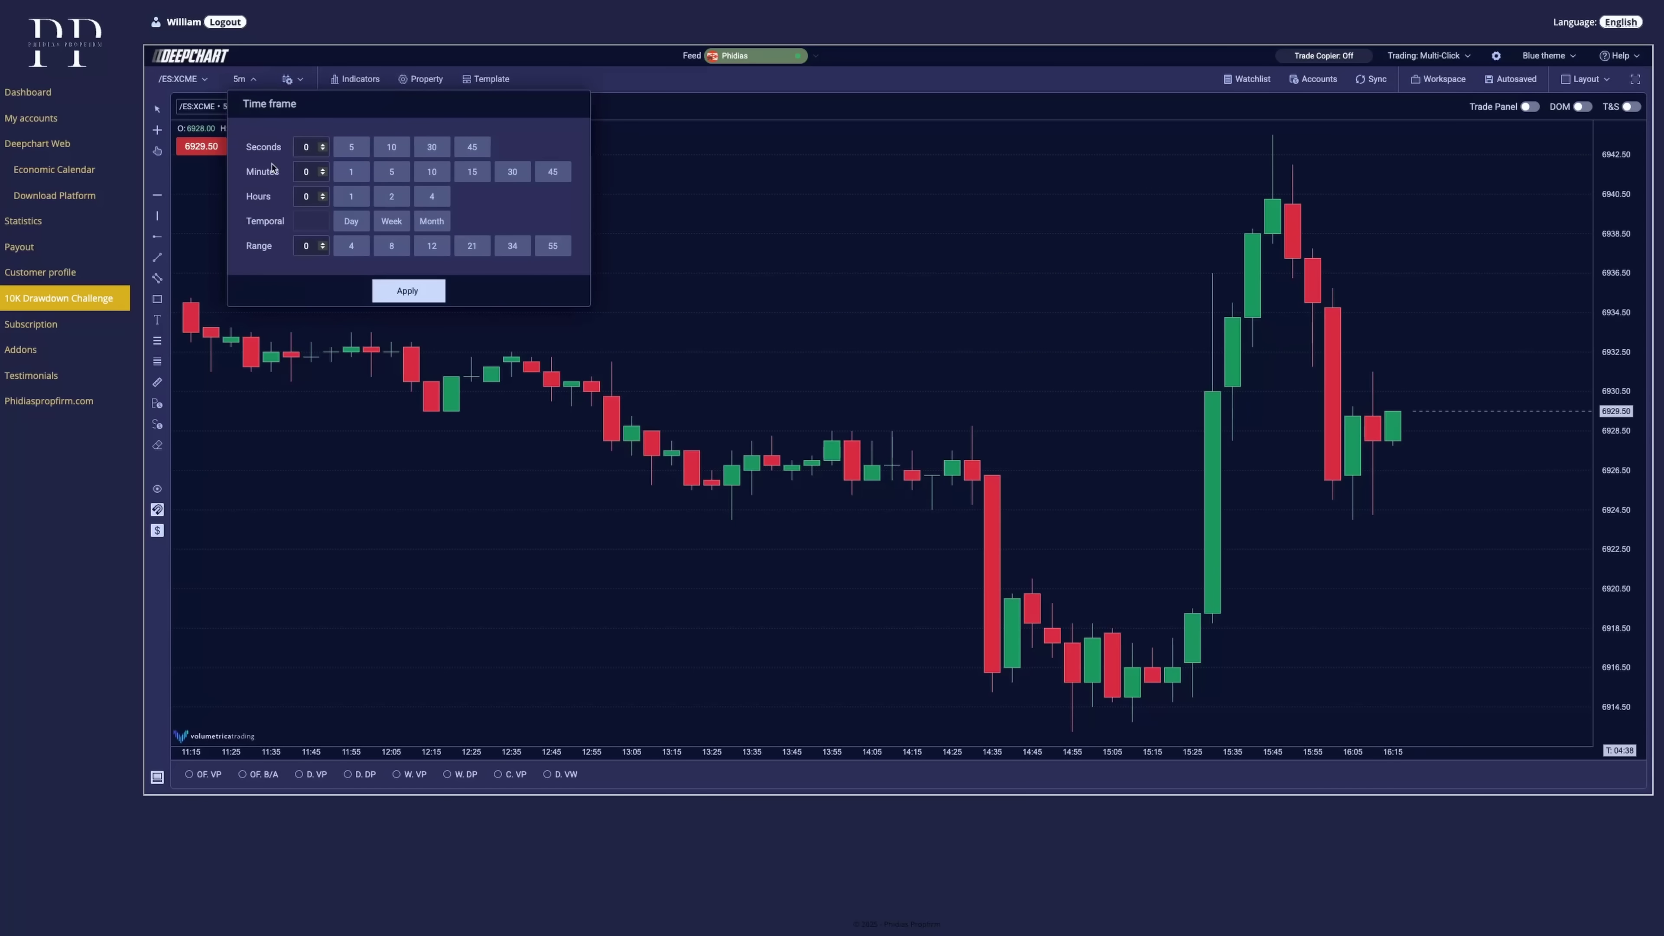
left_click(434, 287)
- Try the Line and Heikin Ashi chart styles, then settle on regular candlesticks
left_click(302, 81)
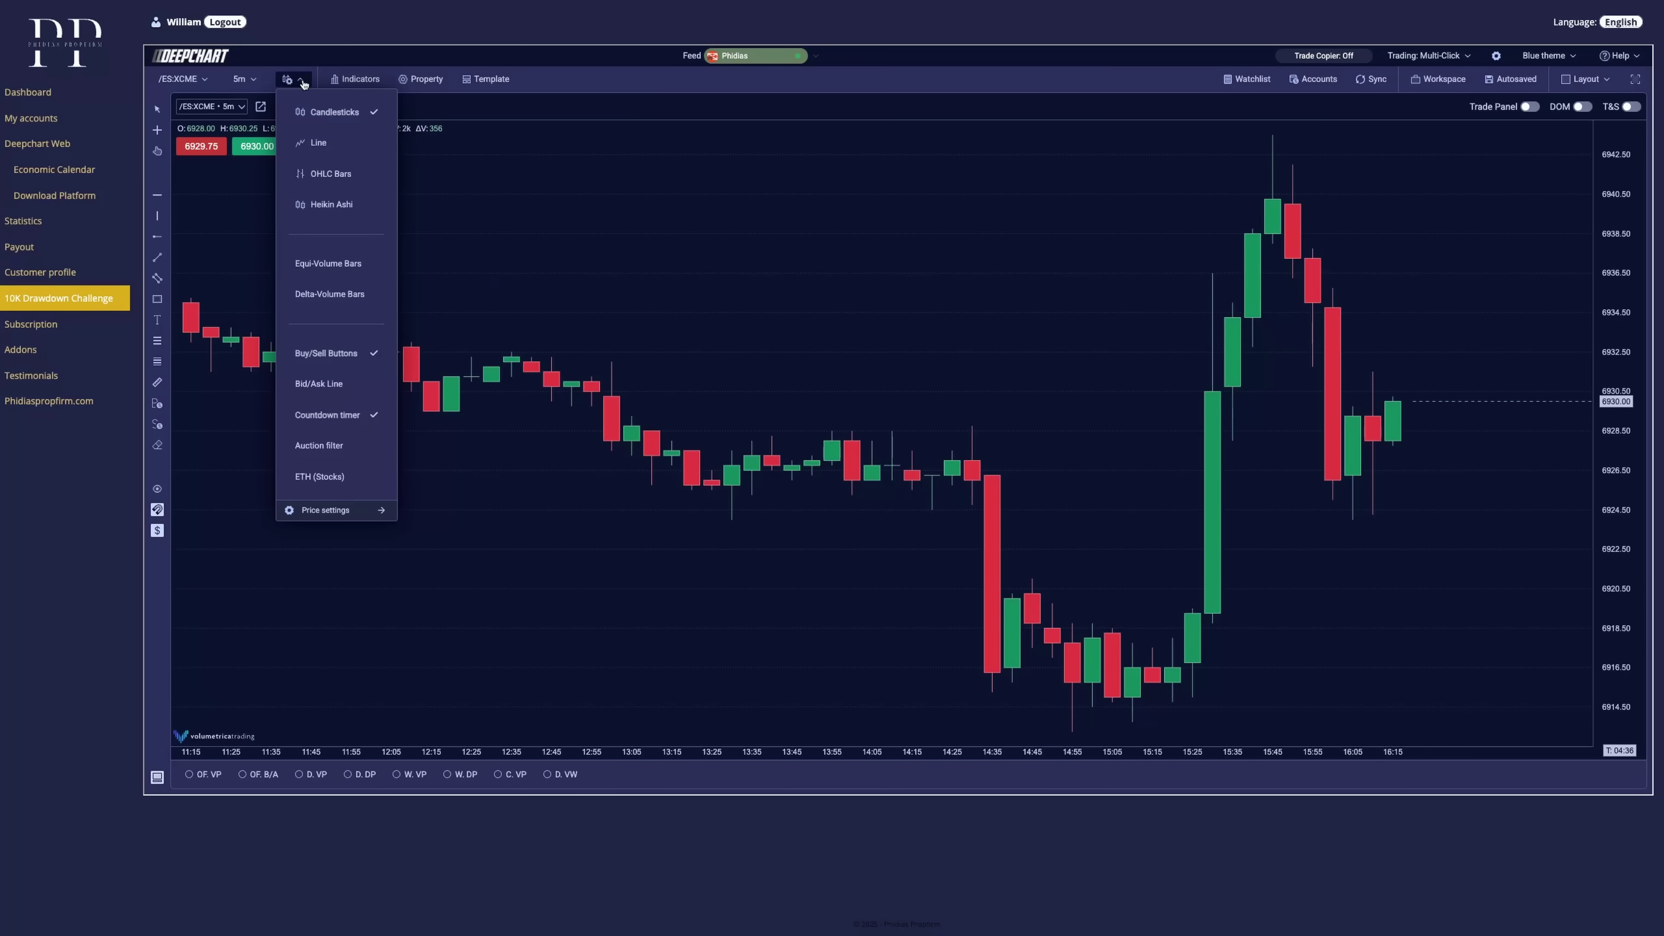
left_click(326, 143)
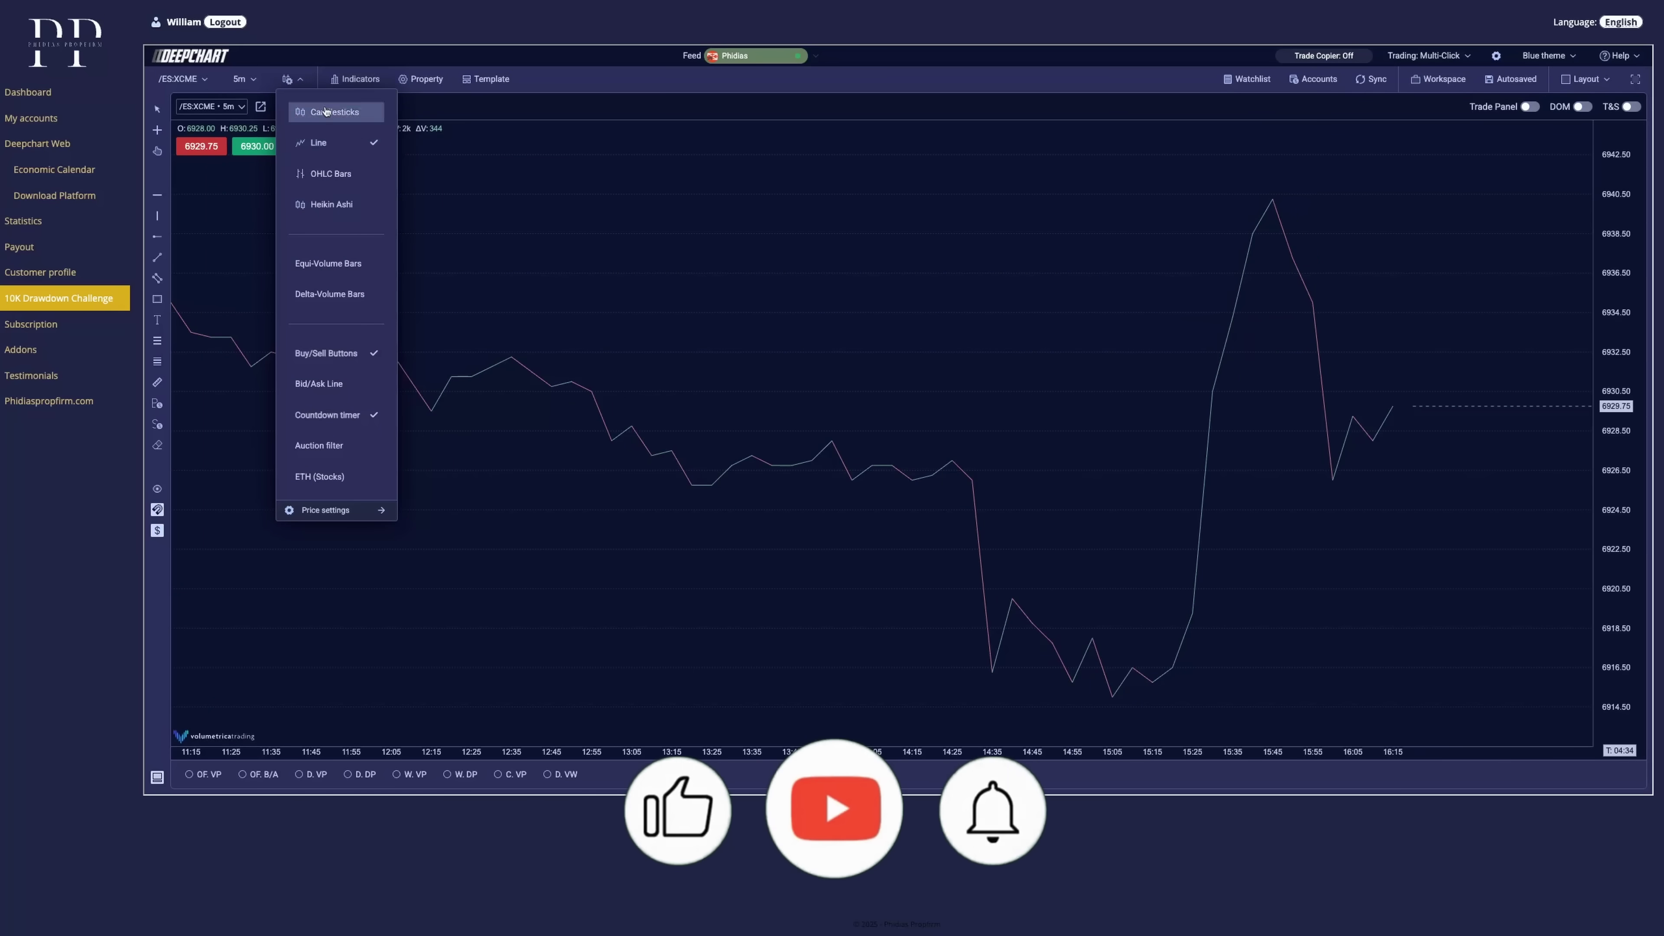
left_click(331, 204)
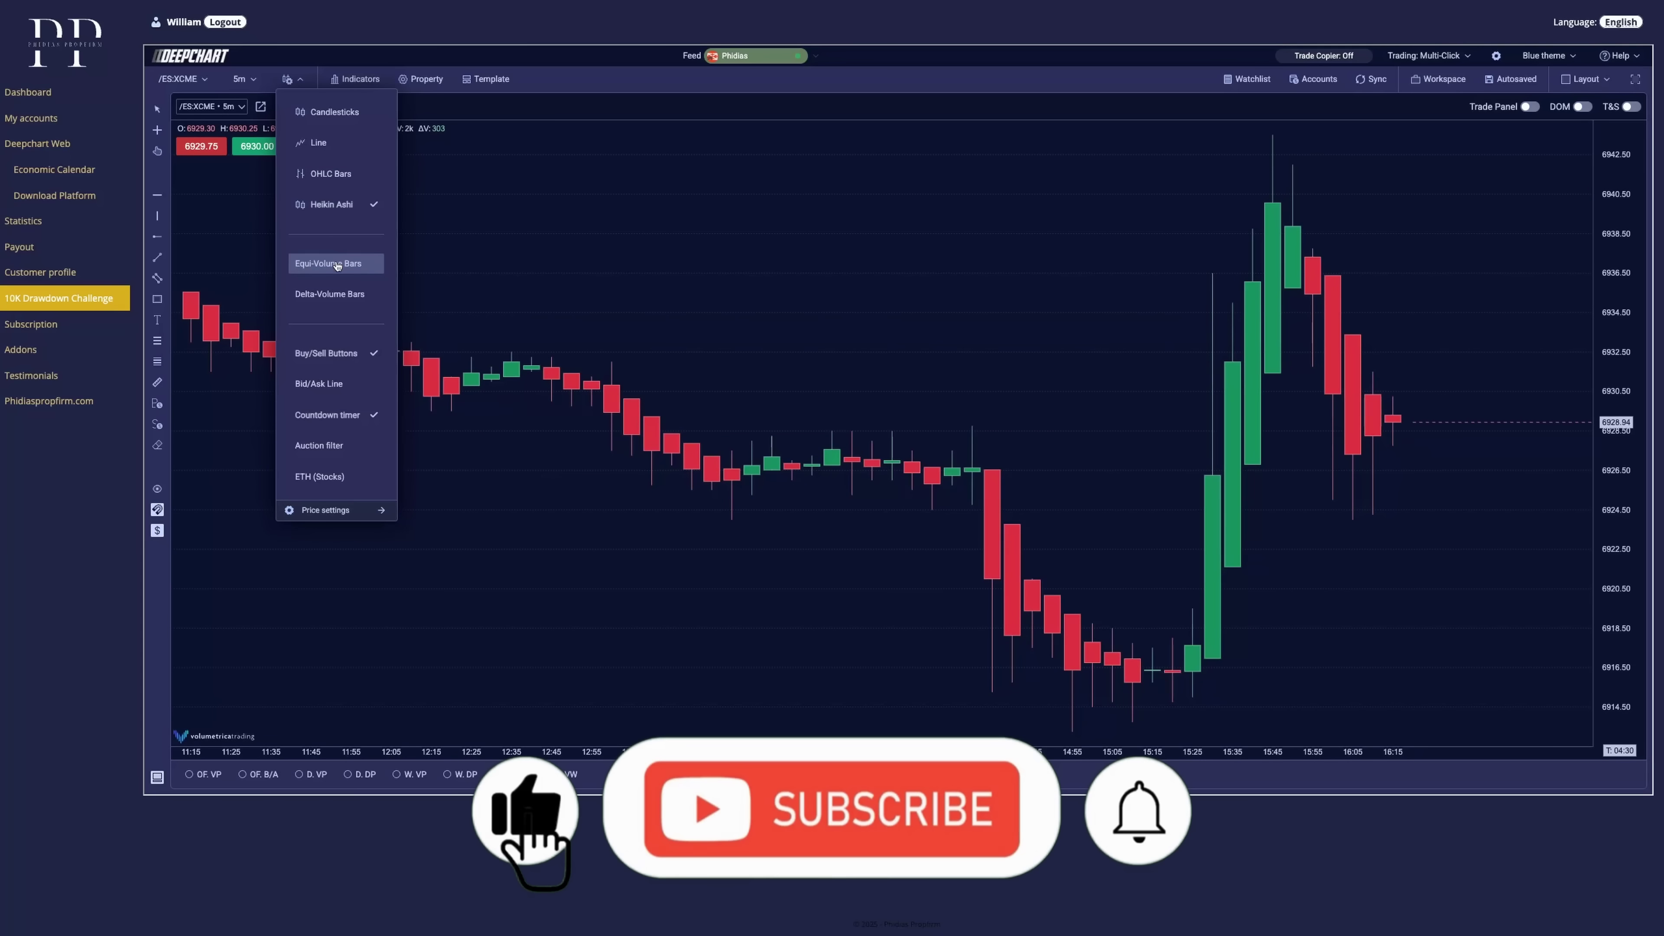
left_click(352, 512)
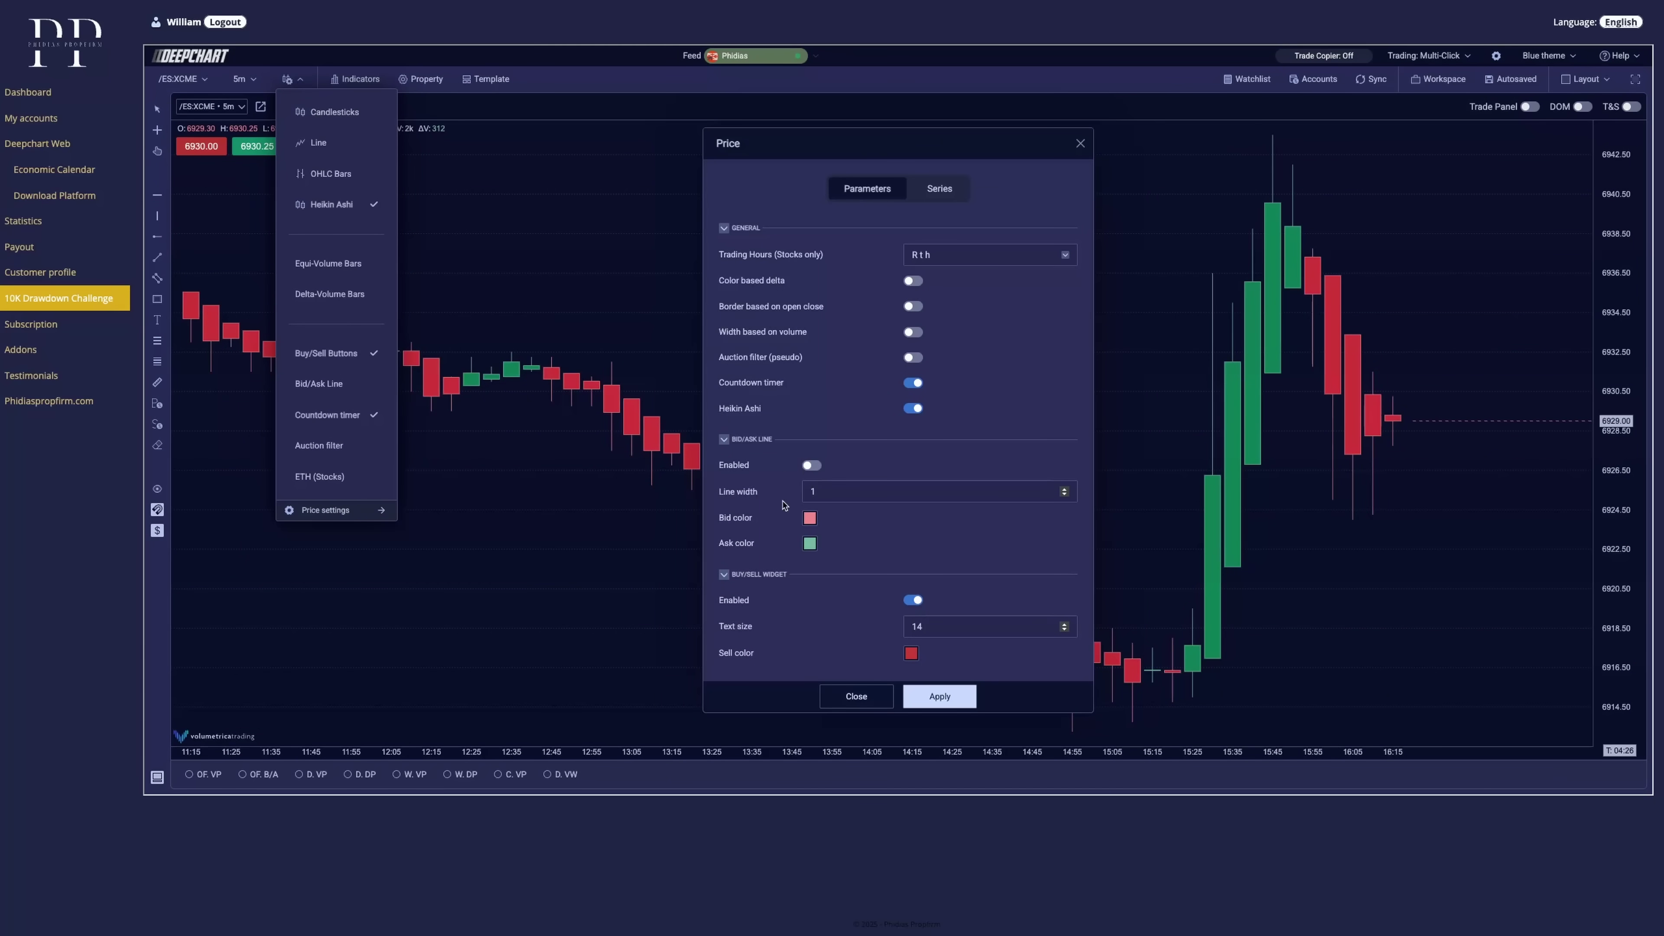
left_click(289, 79)
left_click(289, 79)
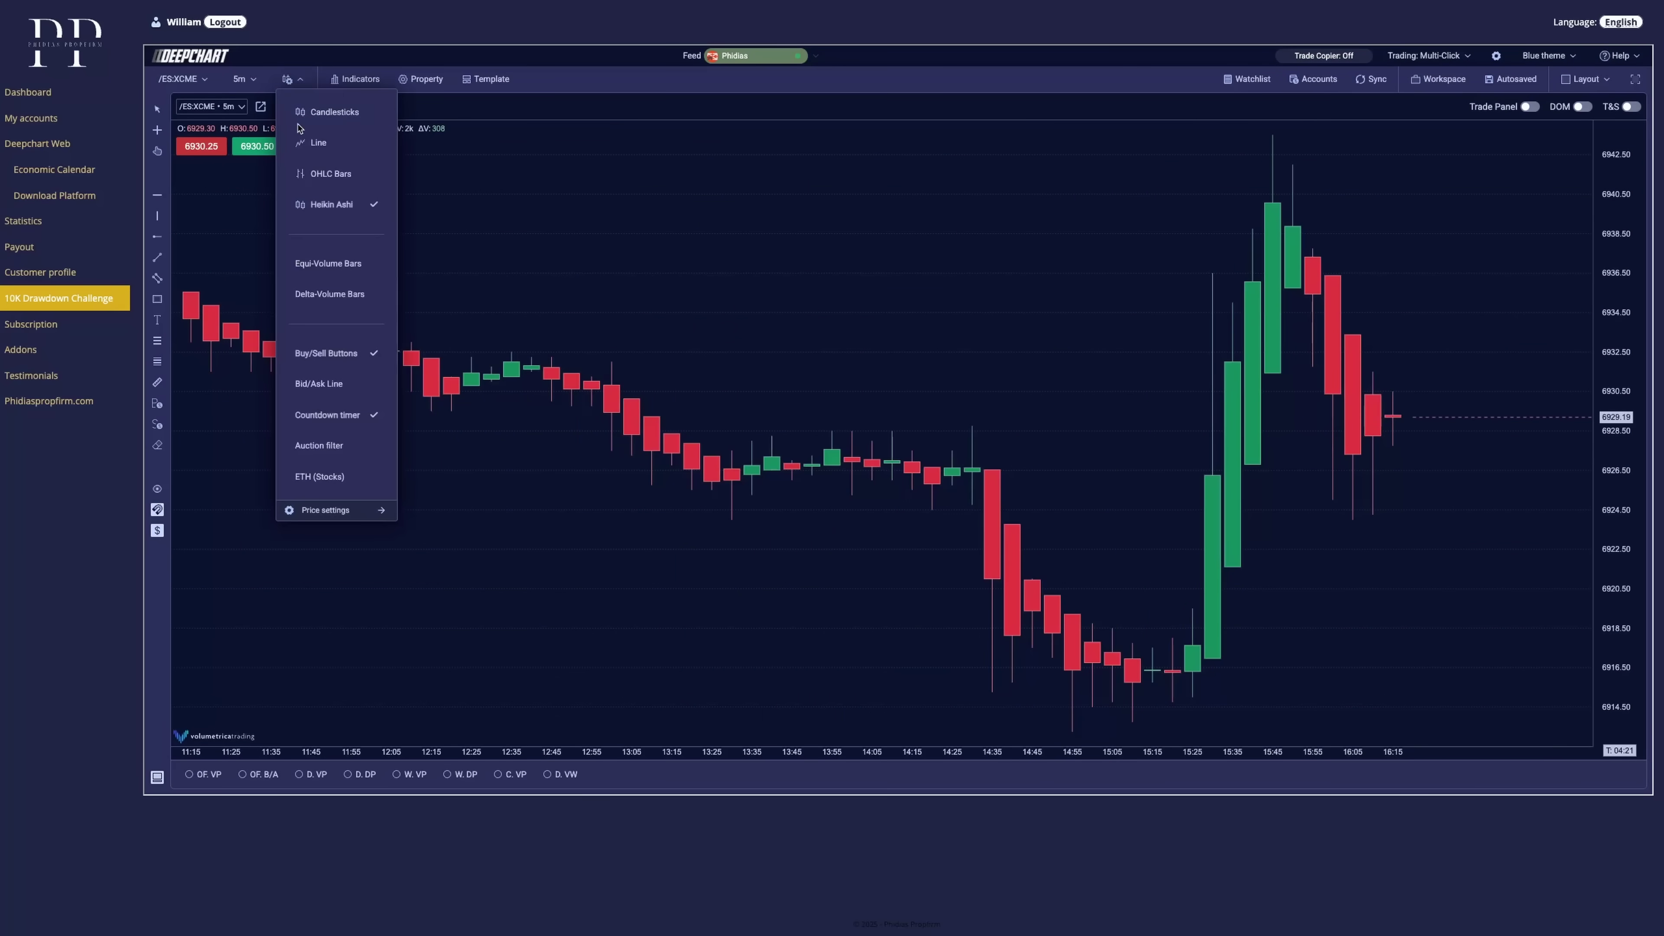
left_click(321, 113)
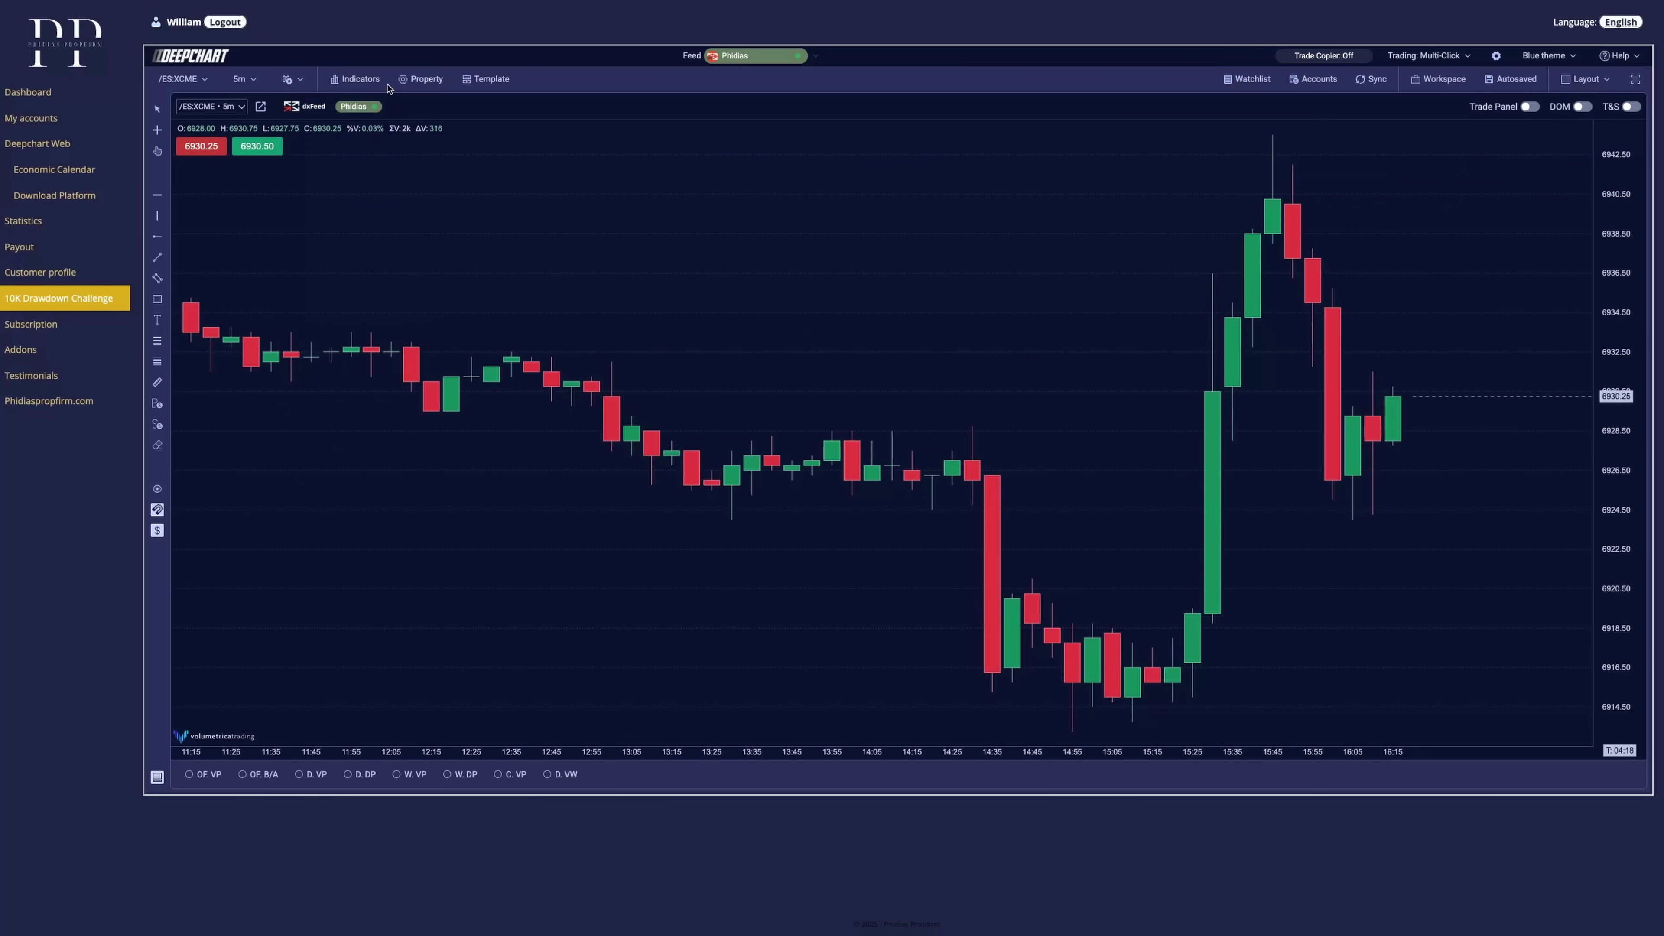
left_click(357, 80)
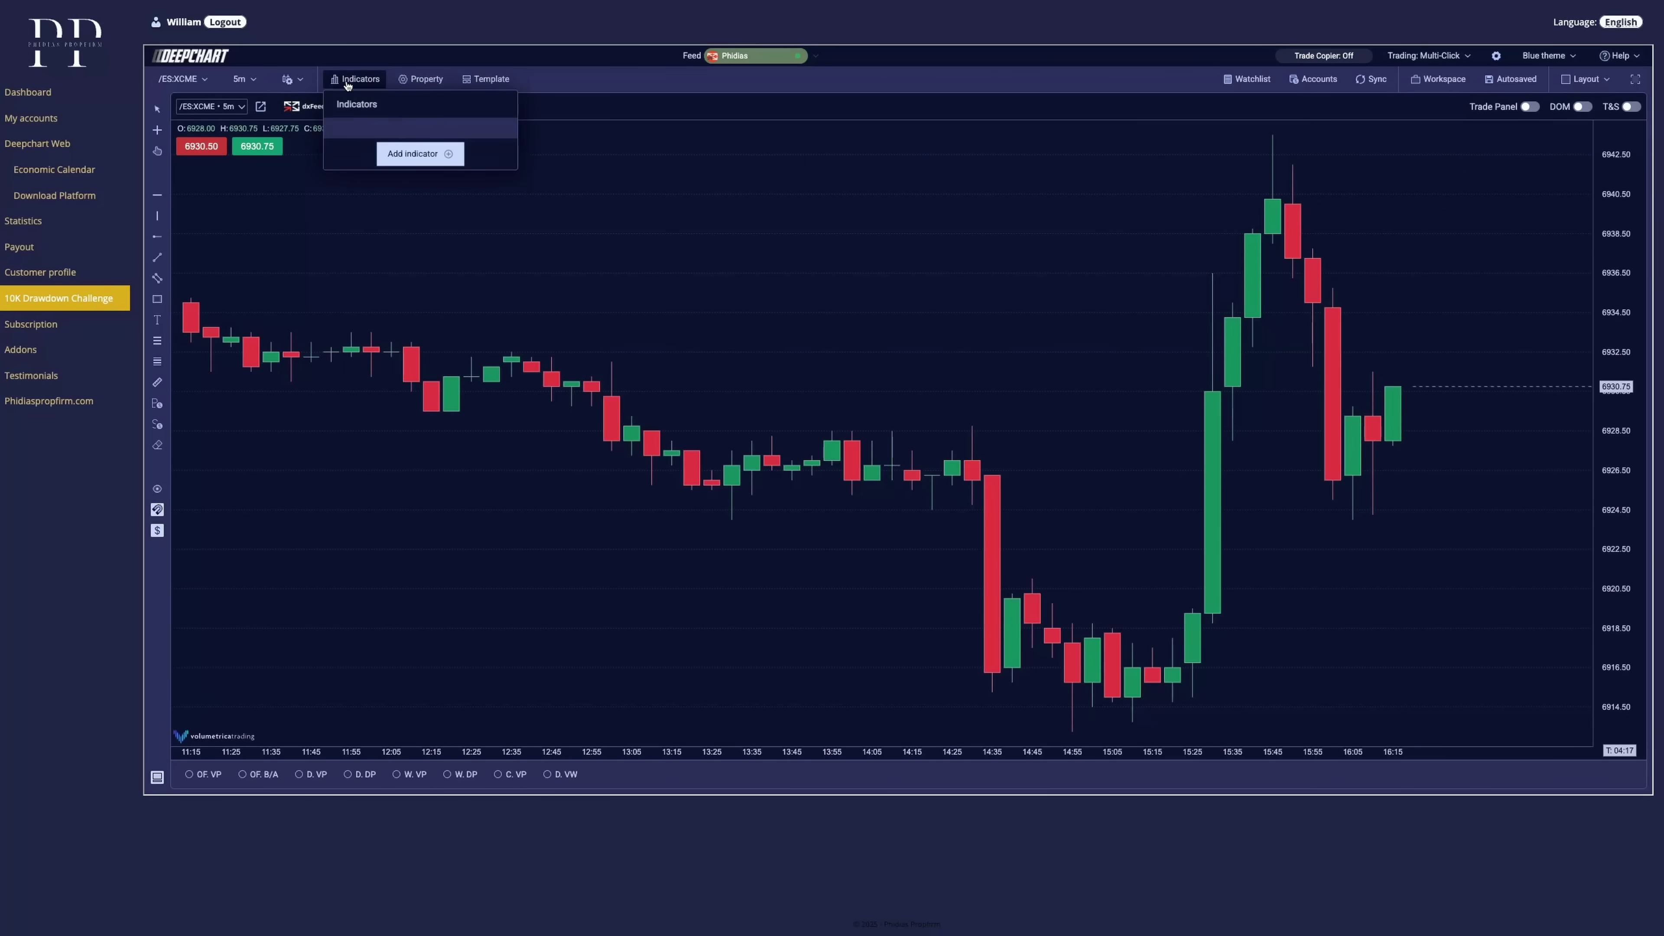
left_click(419, 154)
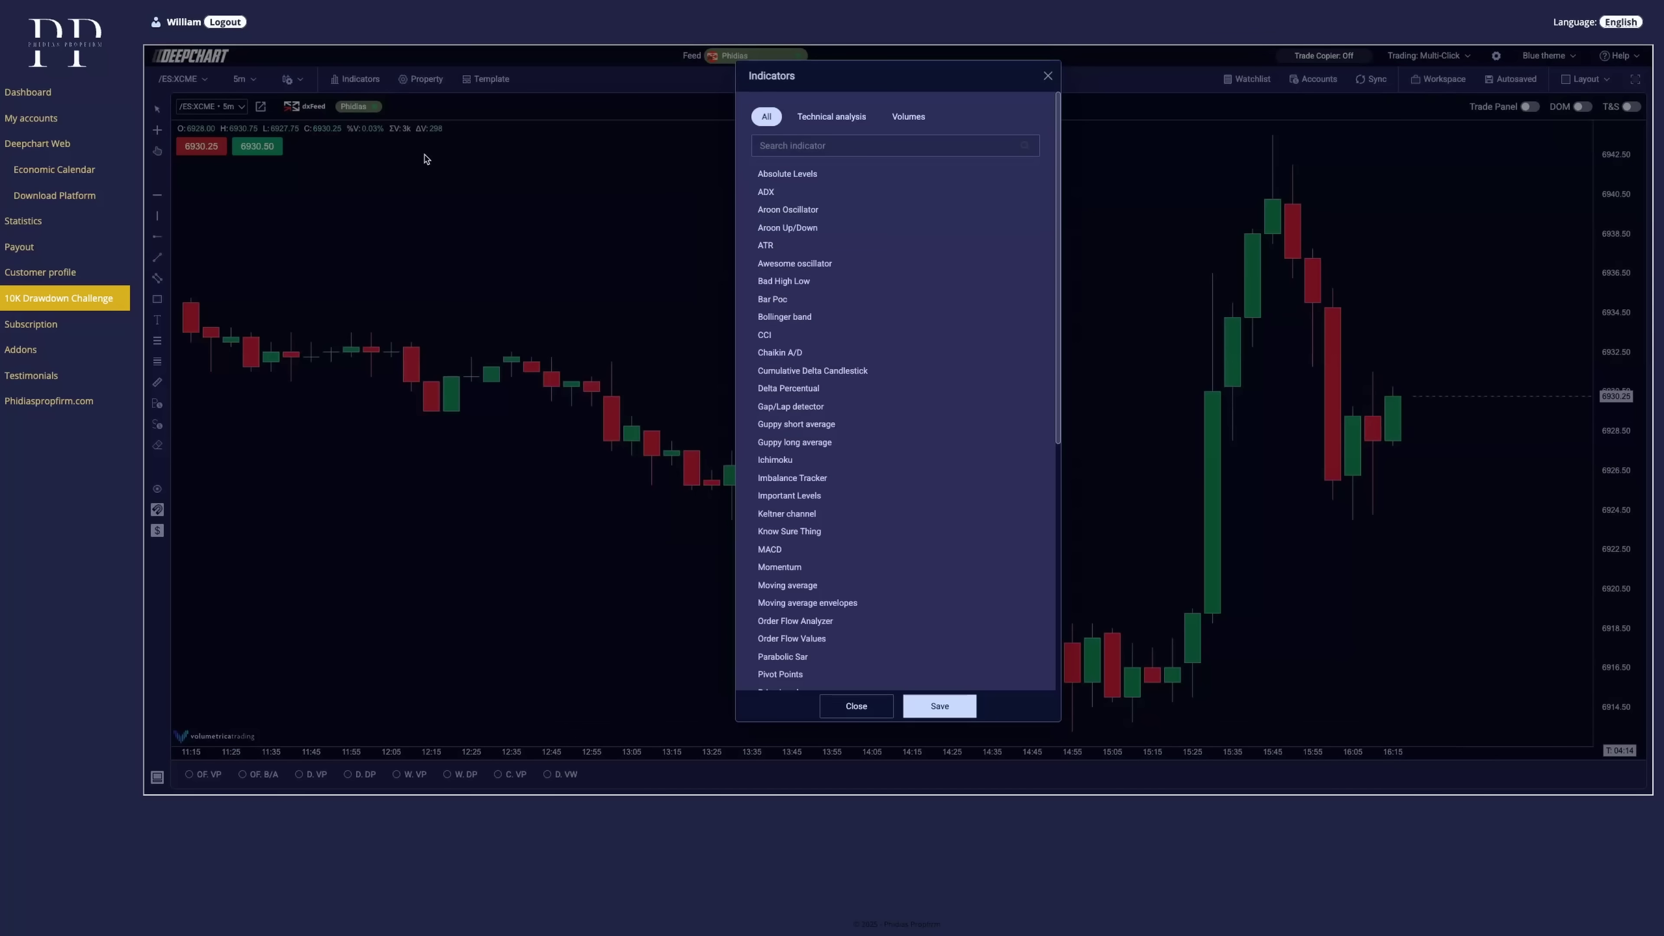
scroll(790, 321, "down", 4)
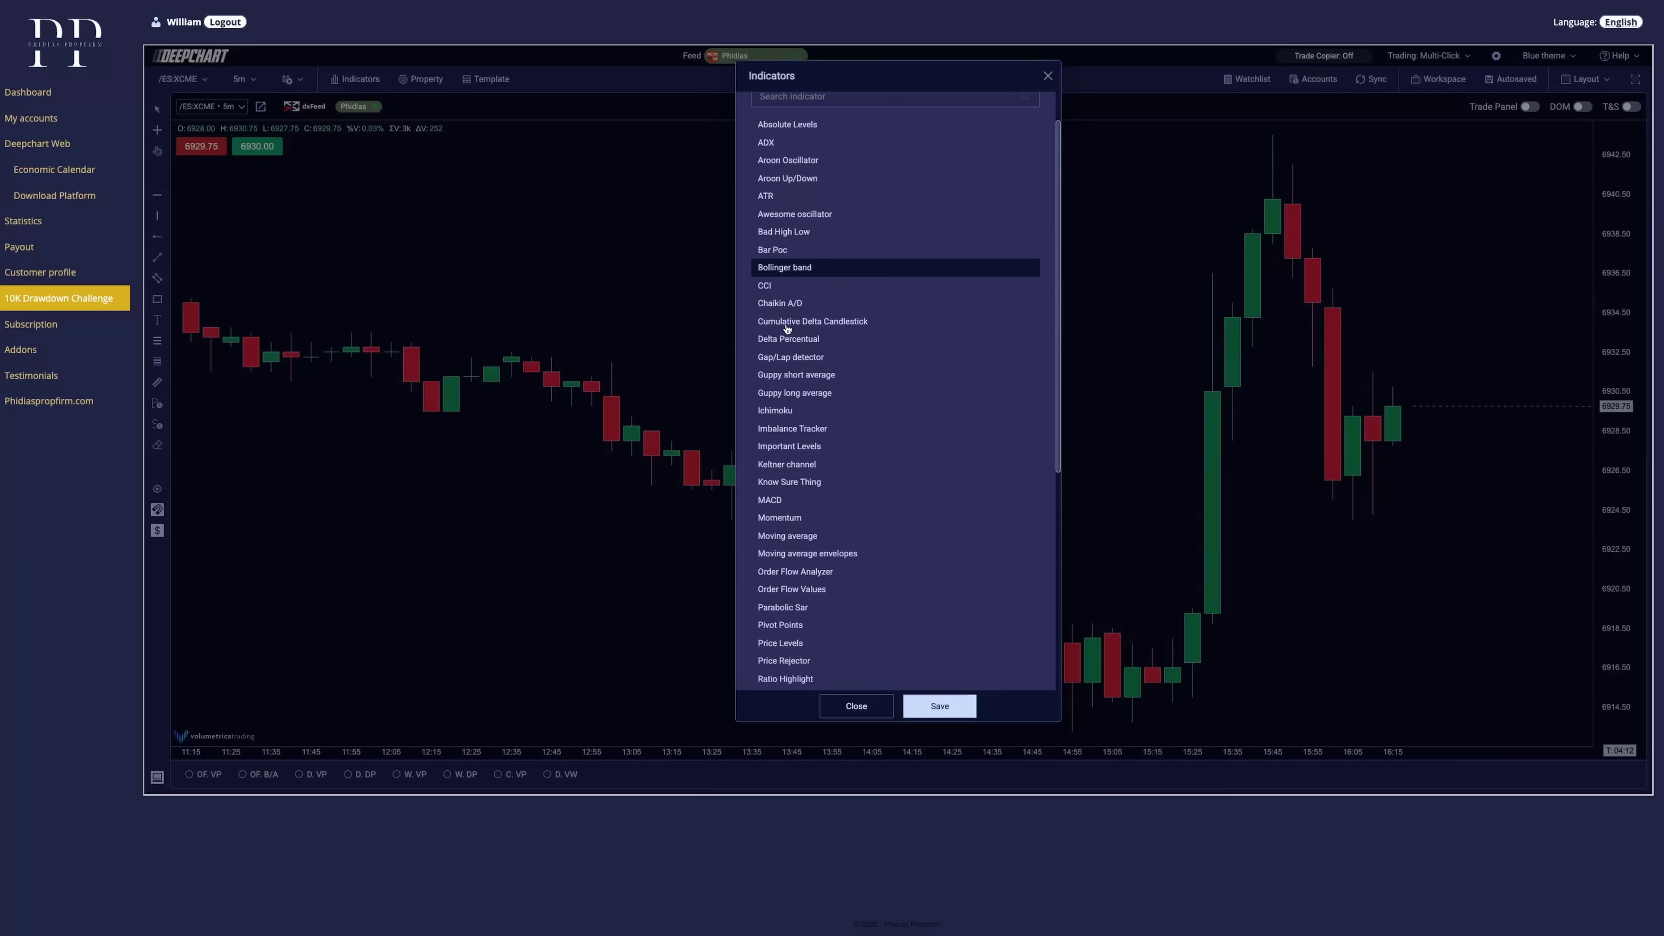
scroll(786, 327, "up", 5)
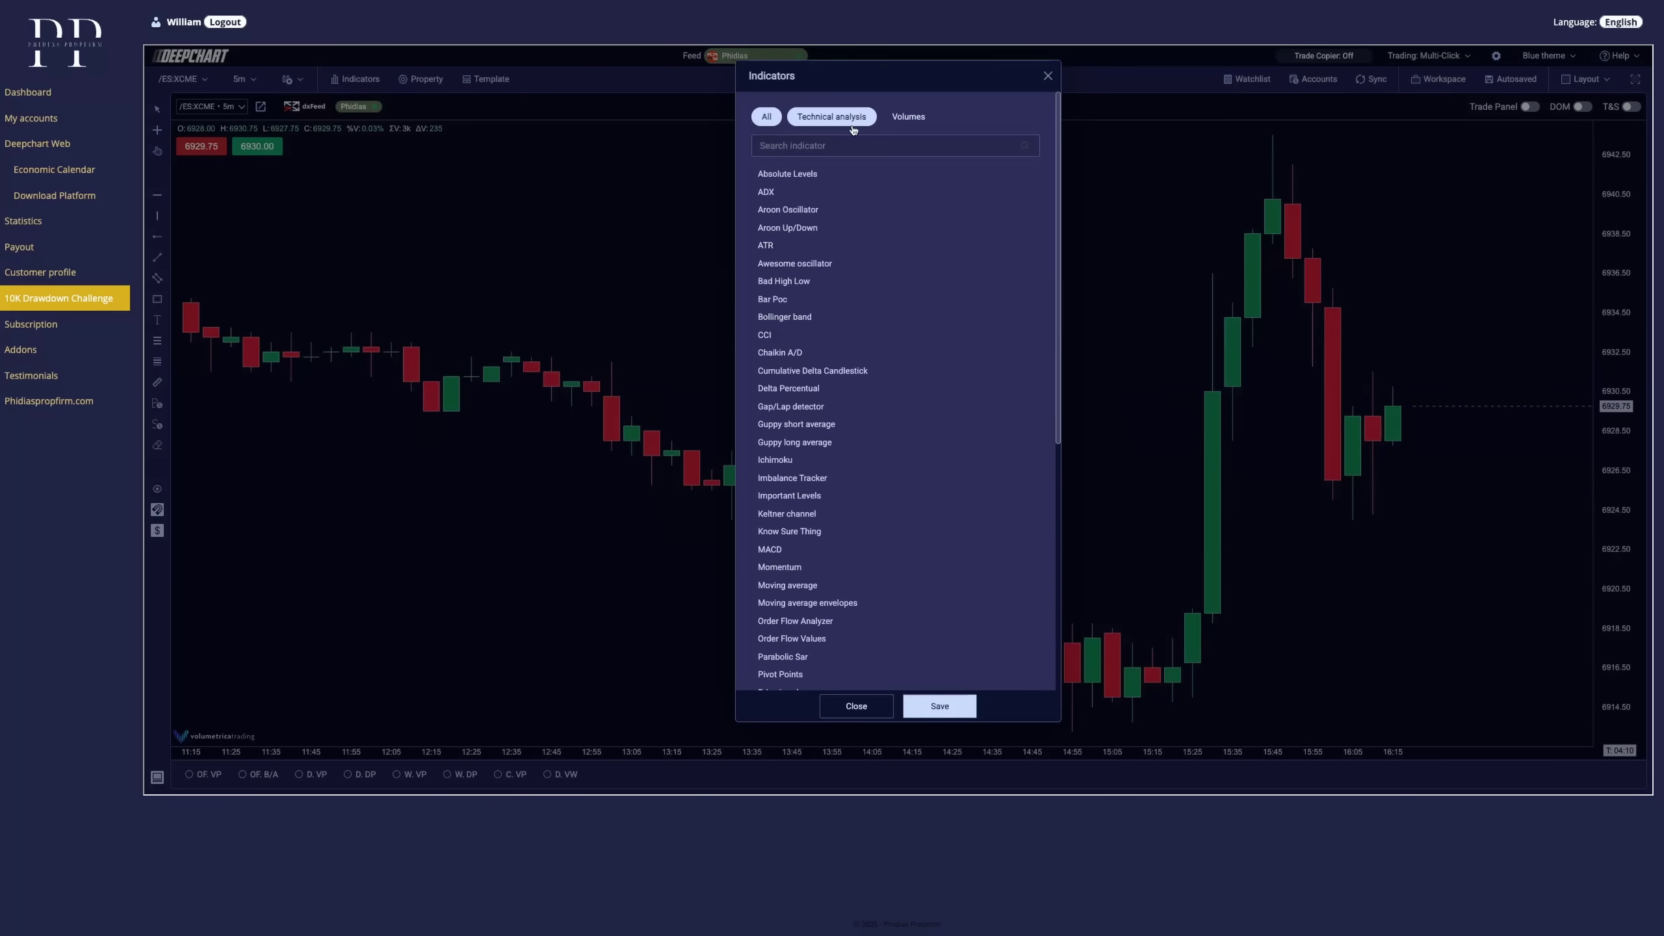
- Close the indicator browser and scroll through the chart's Price settings sections
left_click(856, 707)
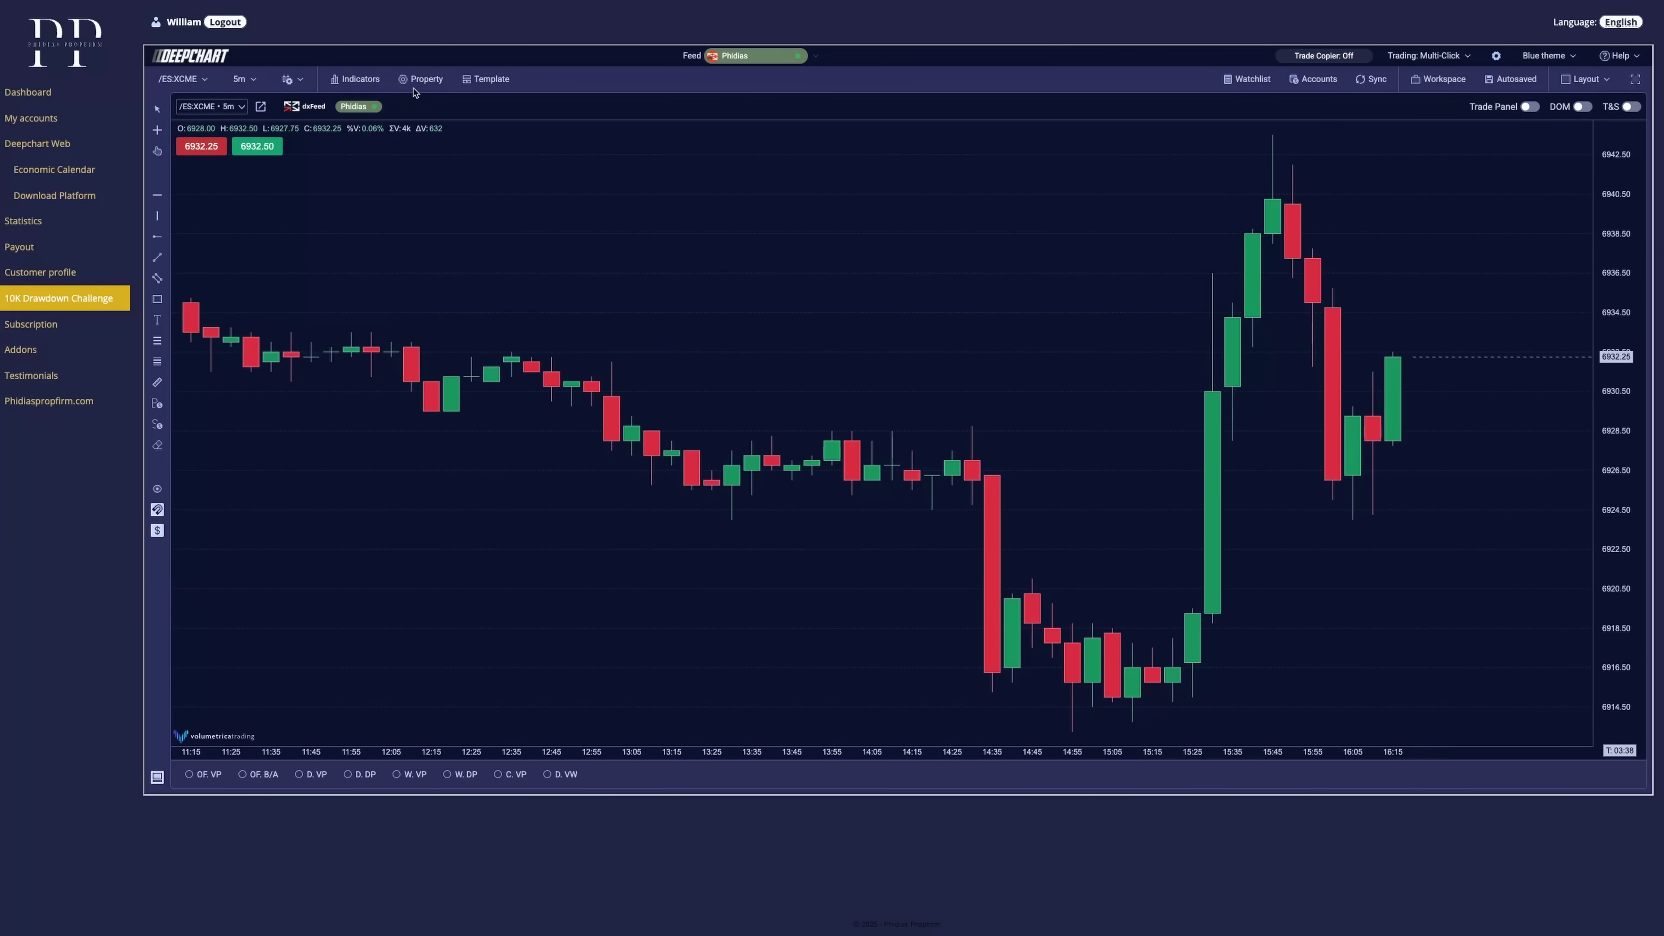
left_click(419, 80)
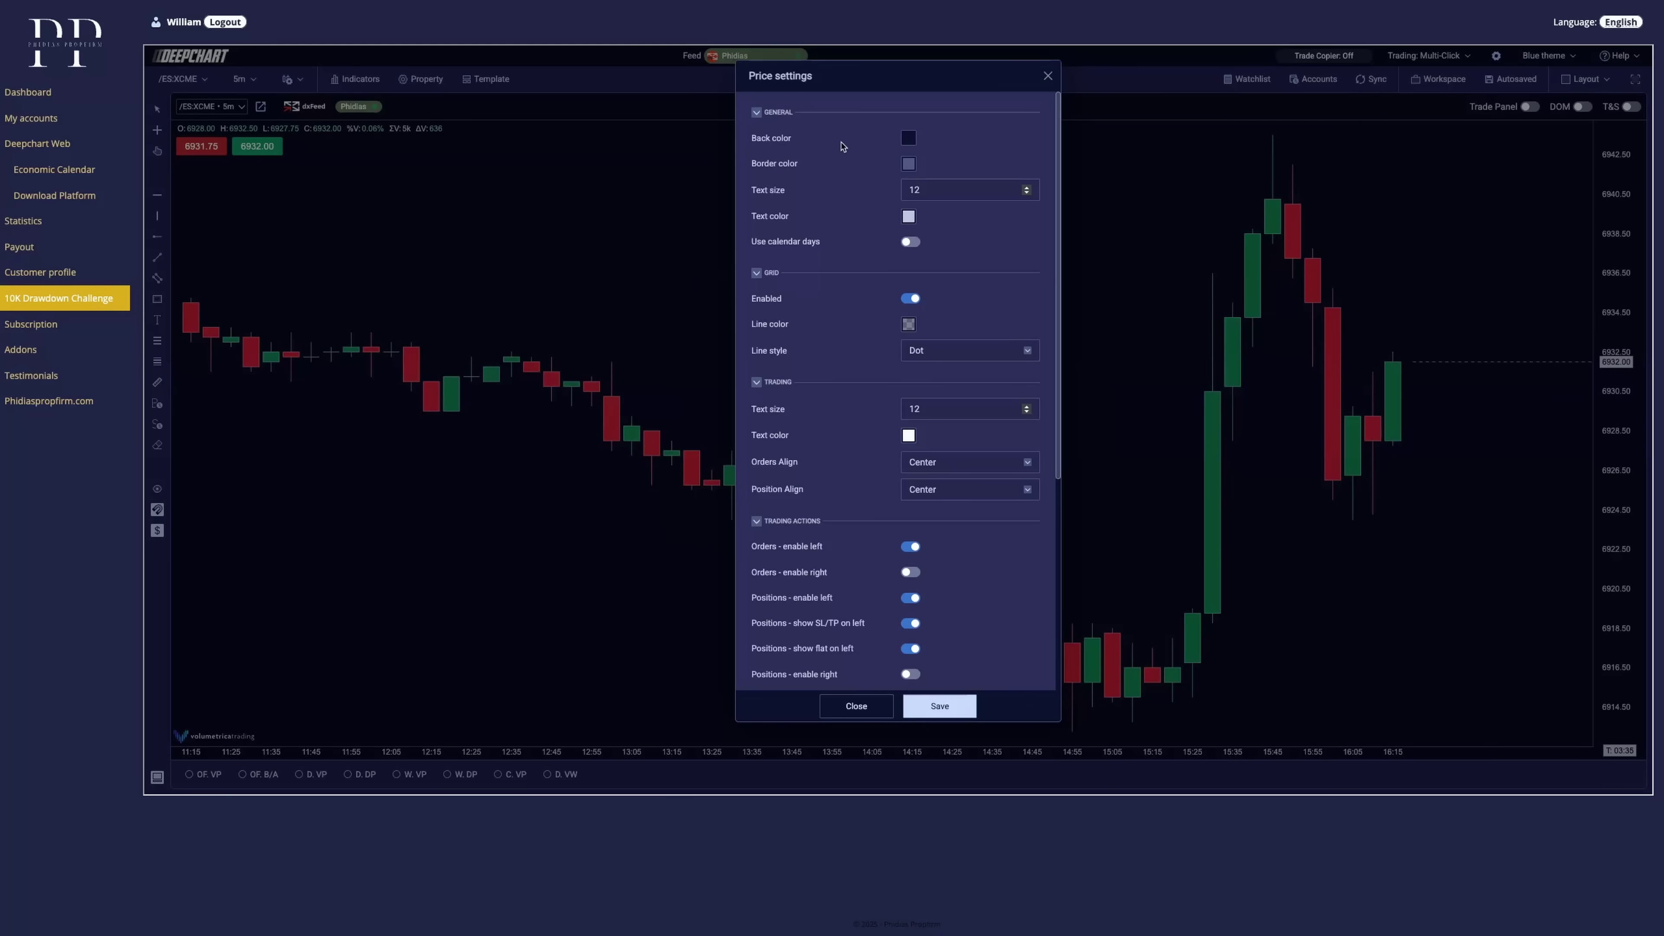
scroll(802, 341, "down", 1)
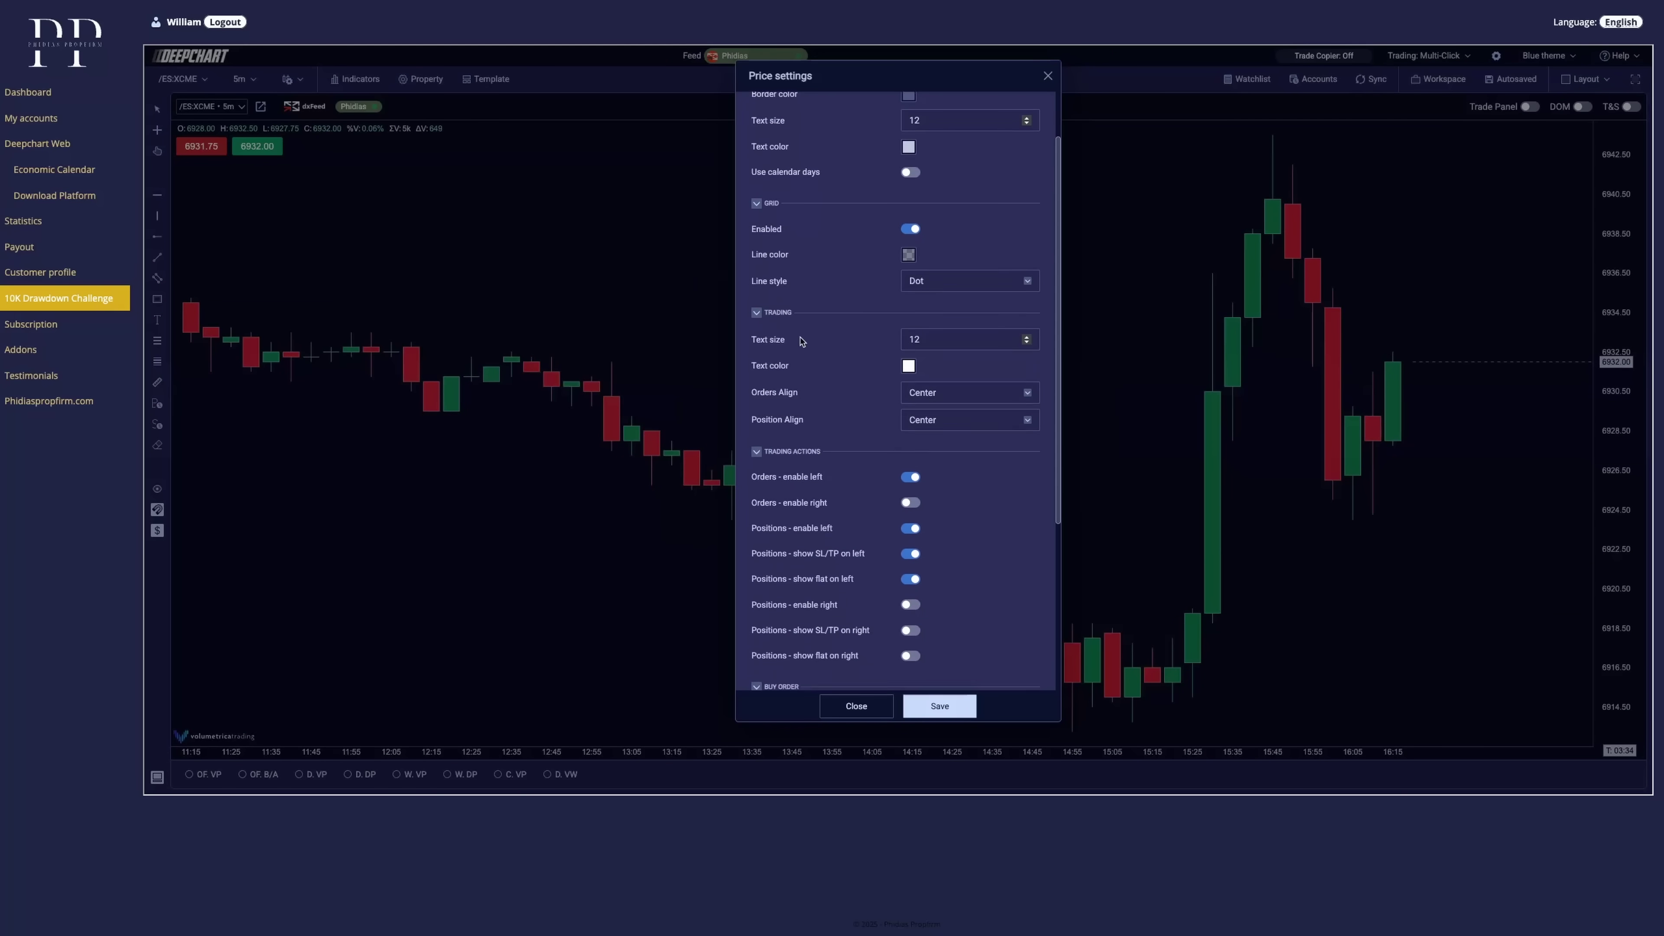
scroll(802, 341, "down", 4)
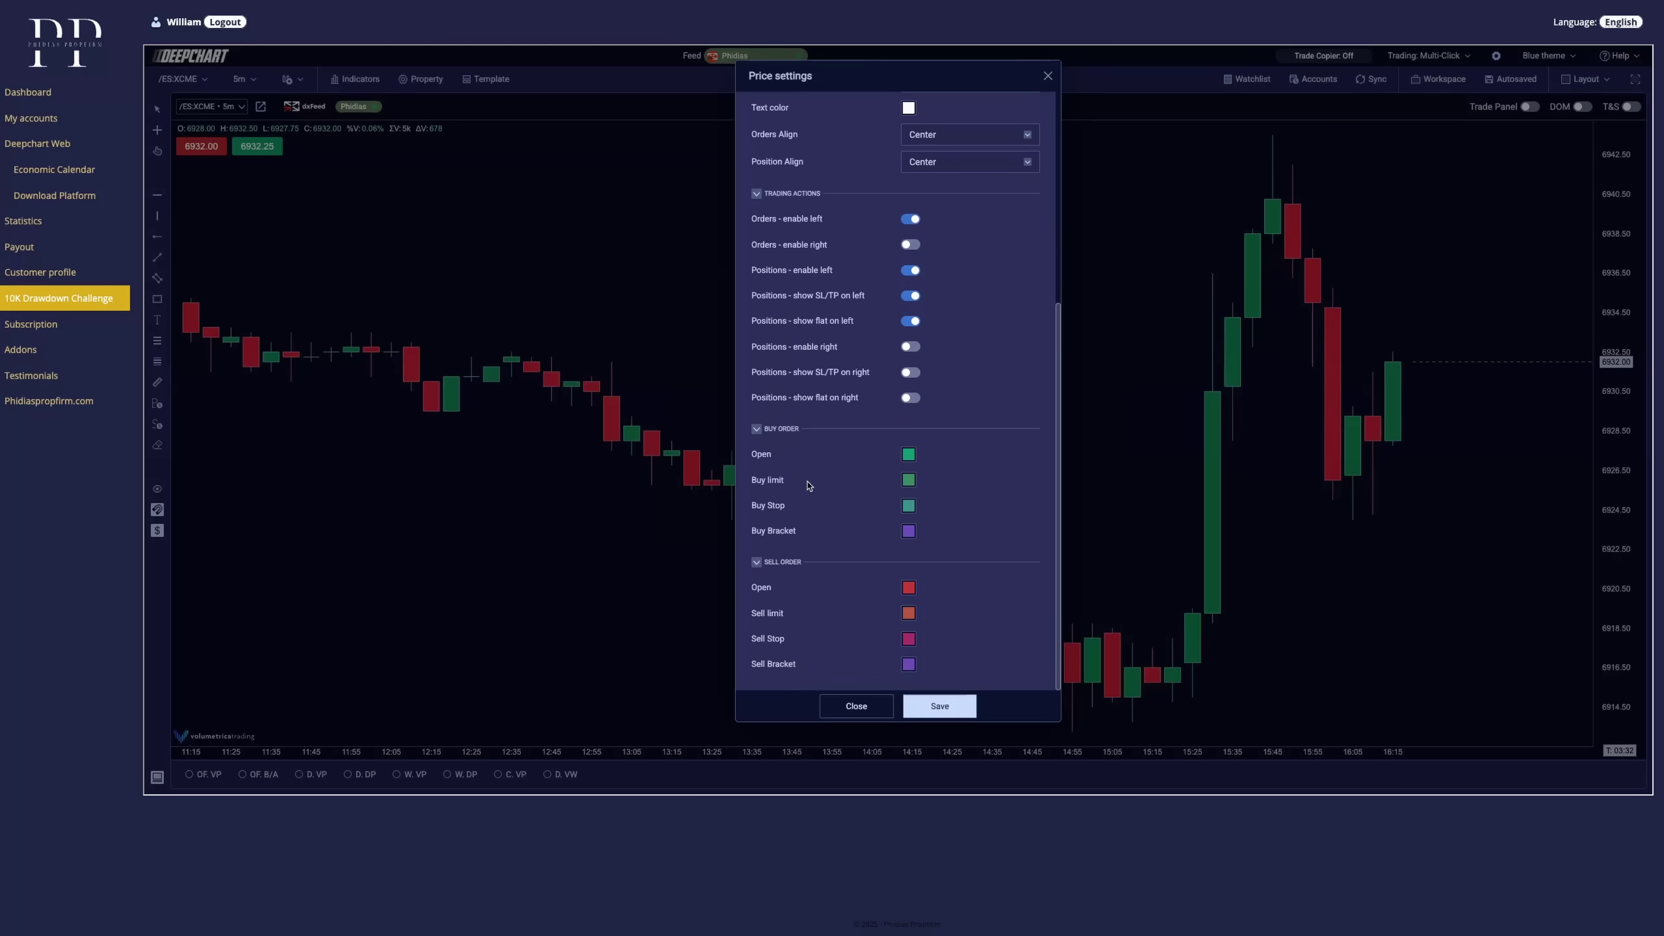
scroll(809, 484, "up", 5)
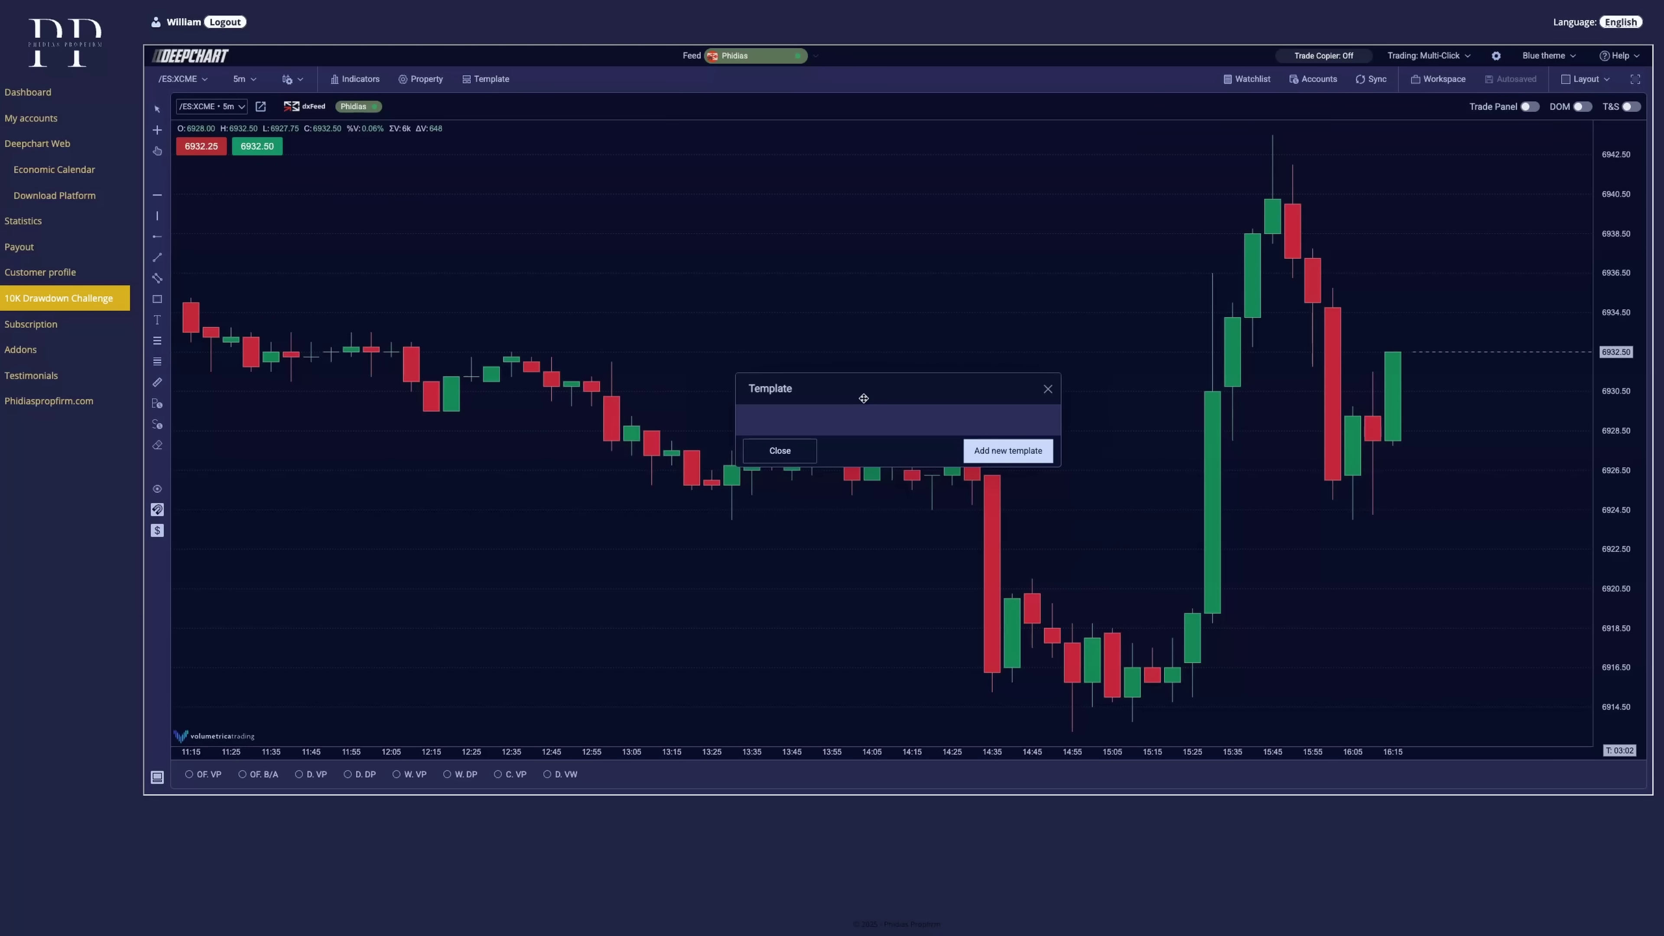
- Start adding a new chart template, then close the Template dialog without saving
left_click(976, 452)
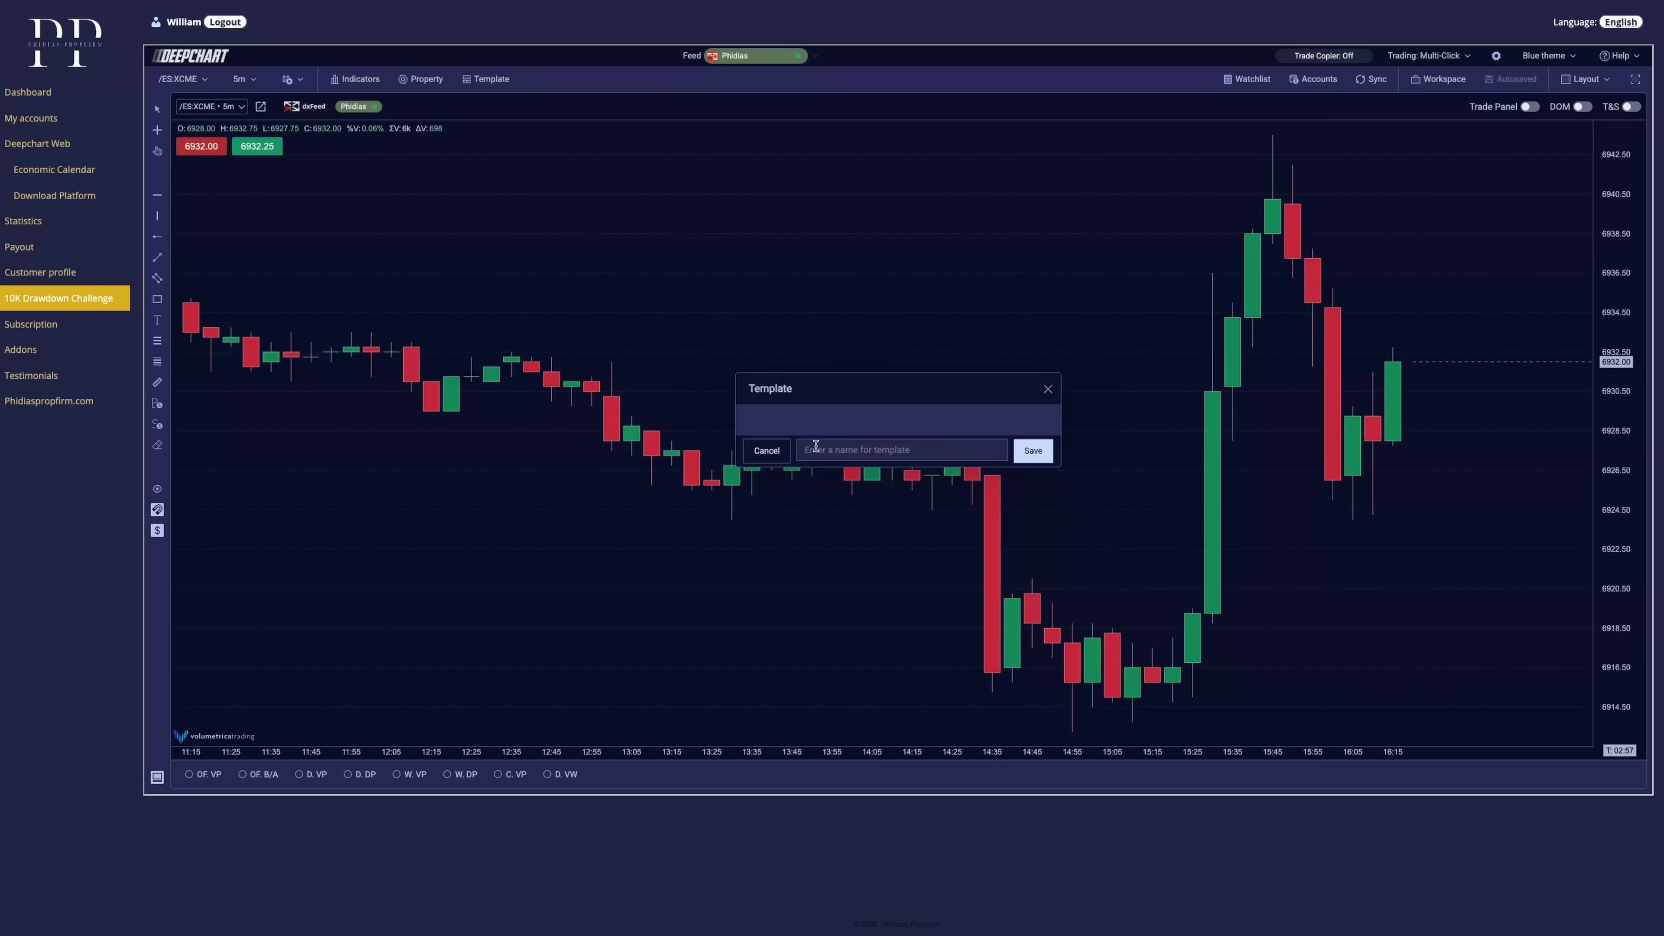
left_click(1047, 391)
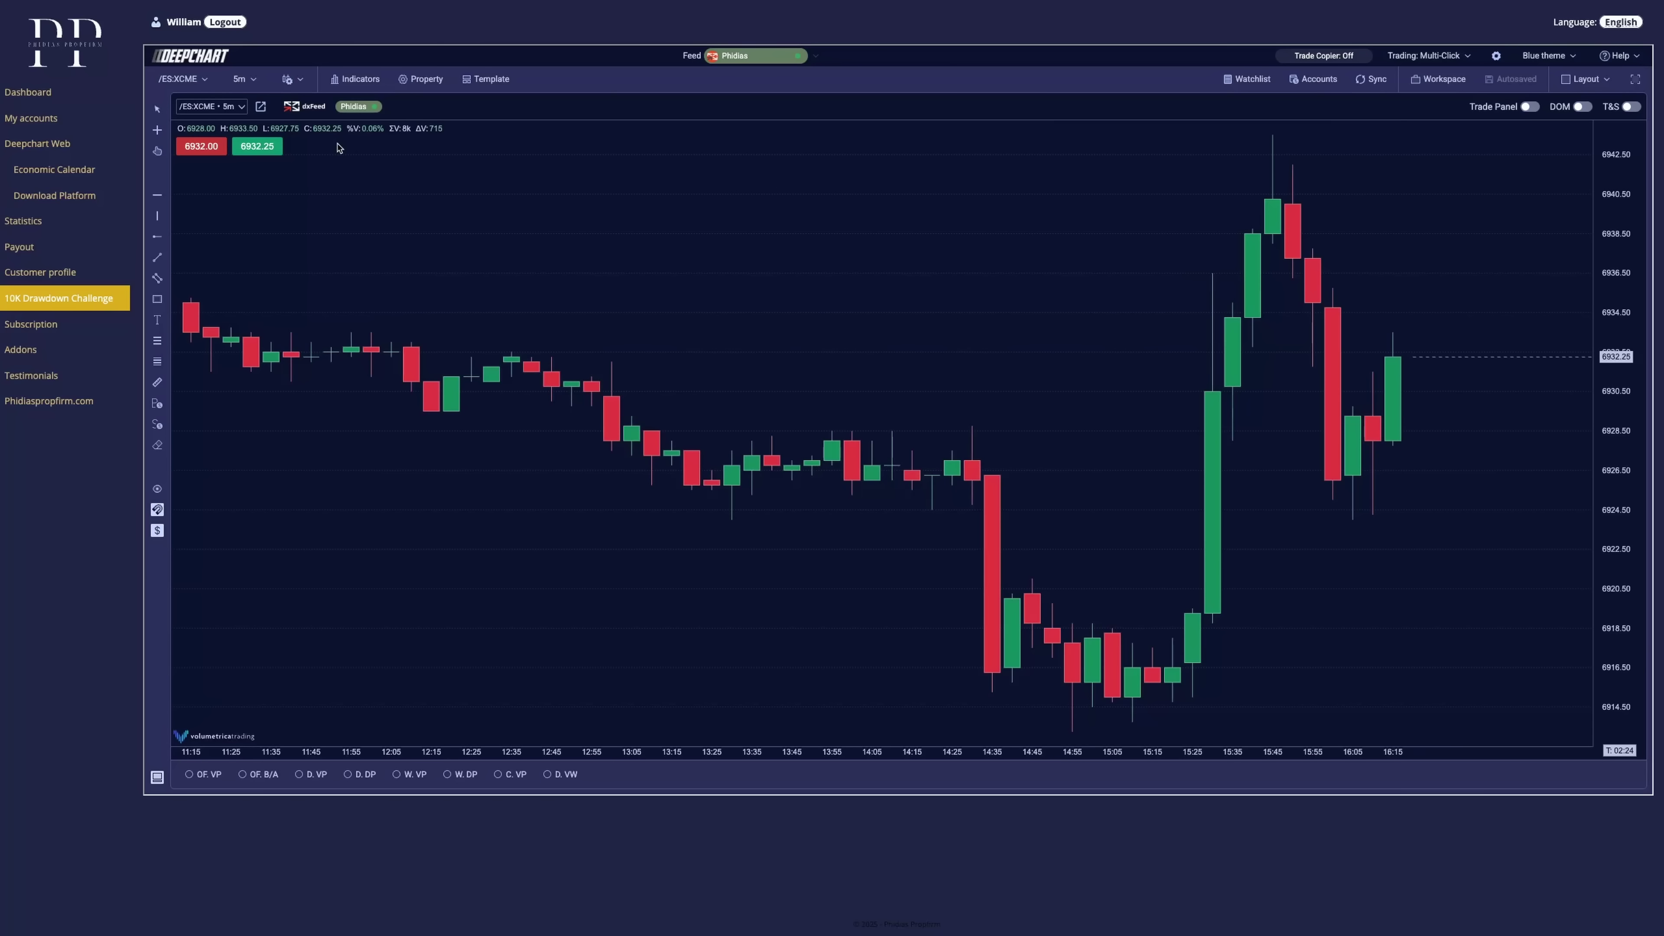
left_click(241, 106)
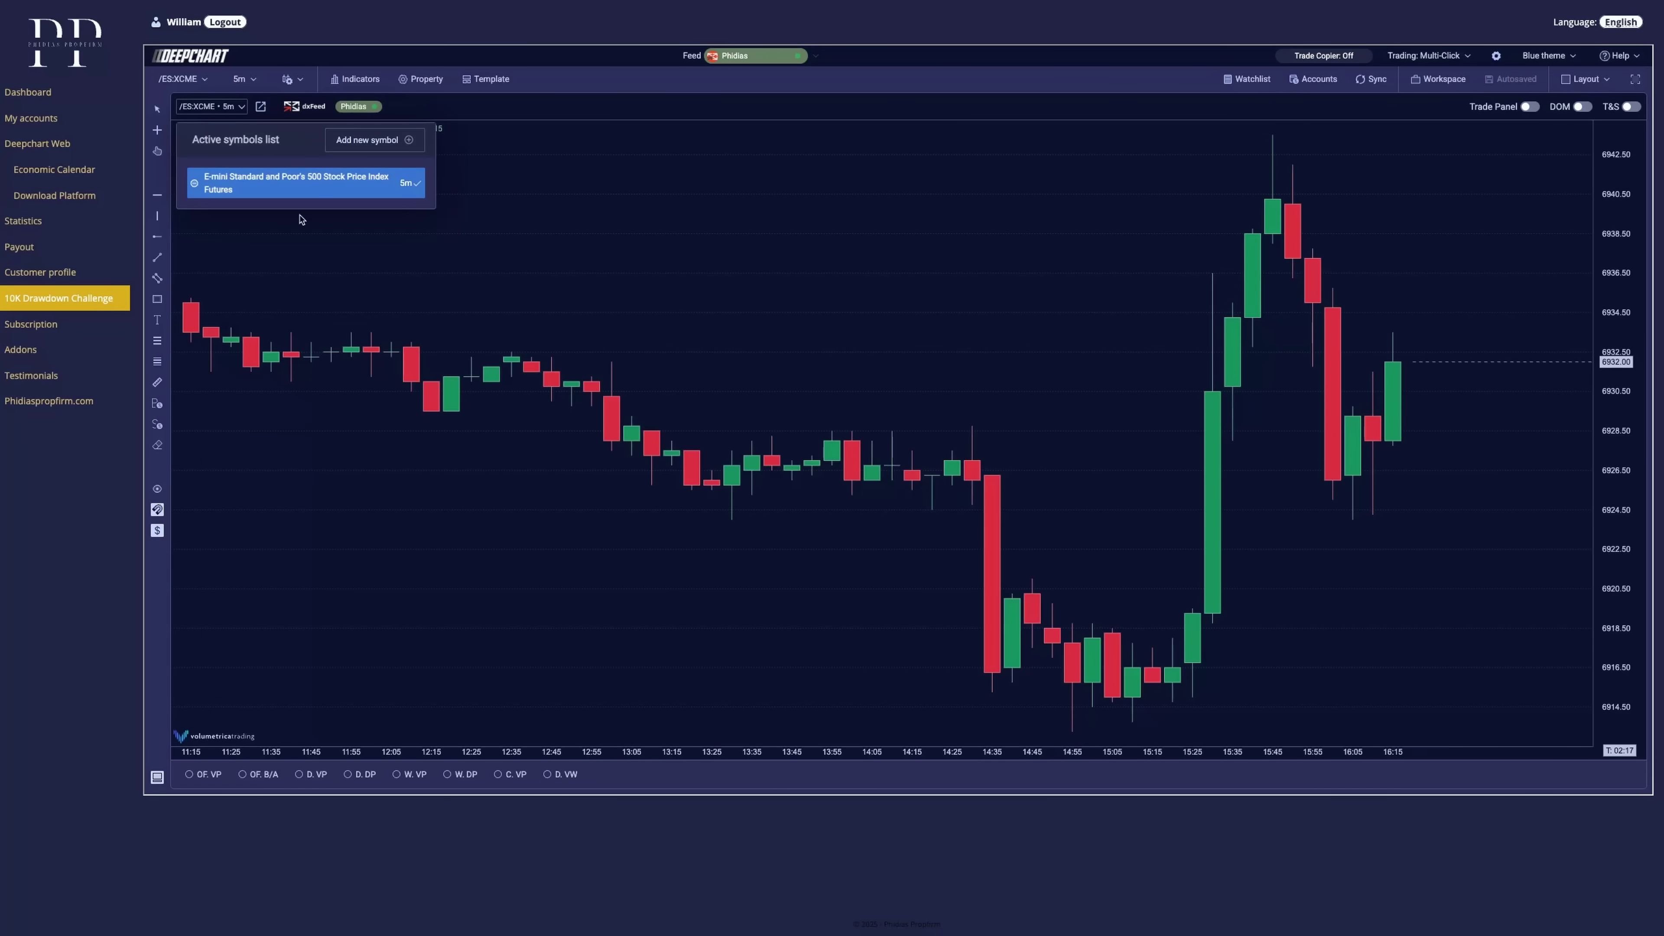
left_click(488, 229)
left_click(201, 79)
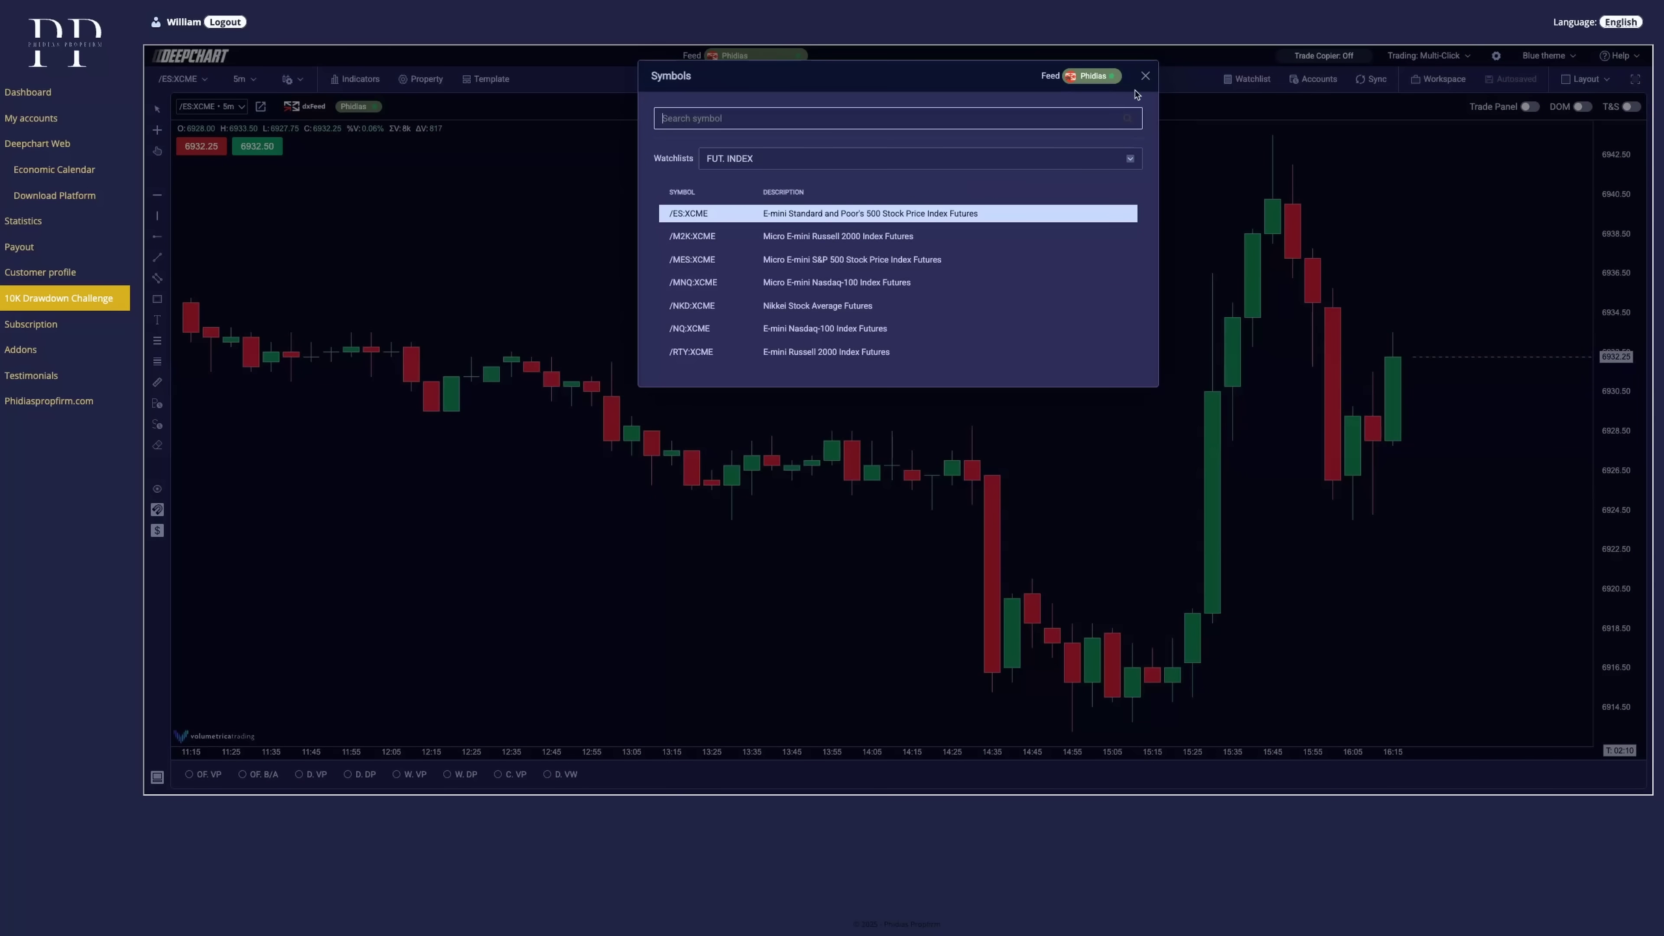
left_click(1145, 76)
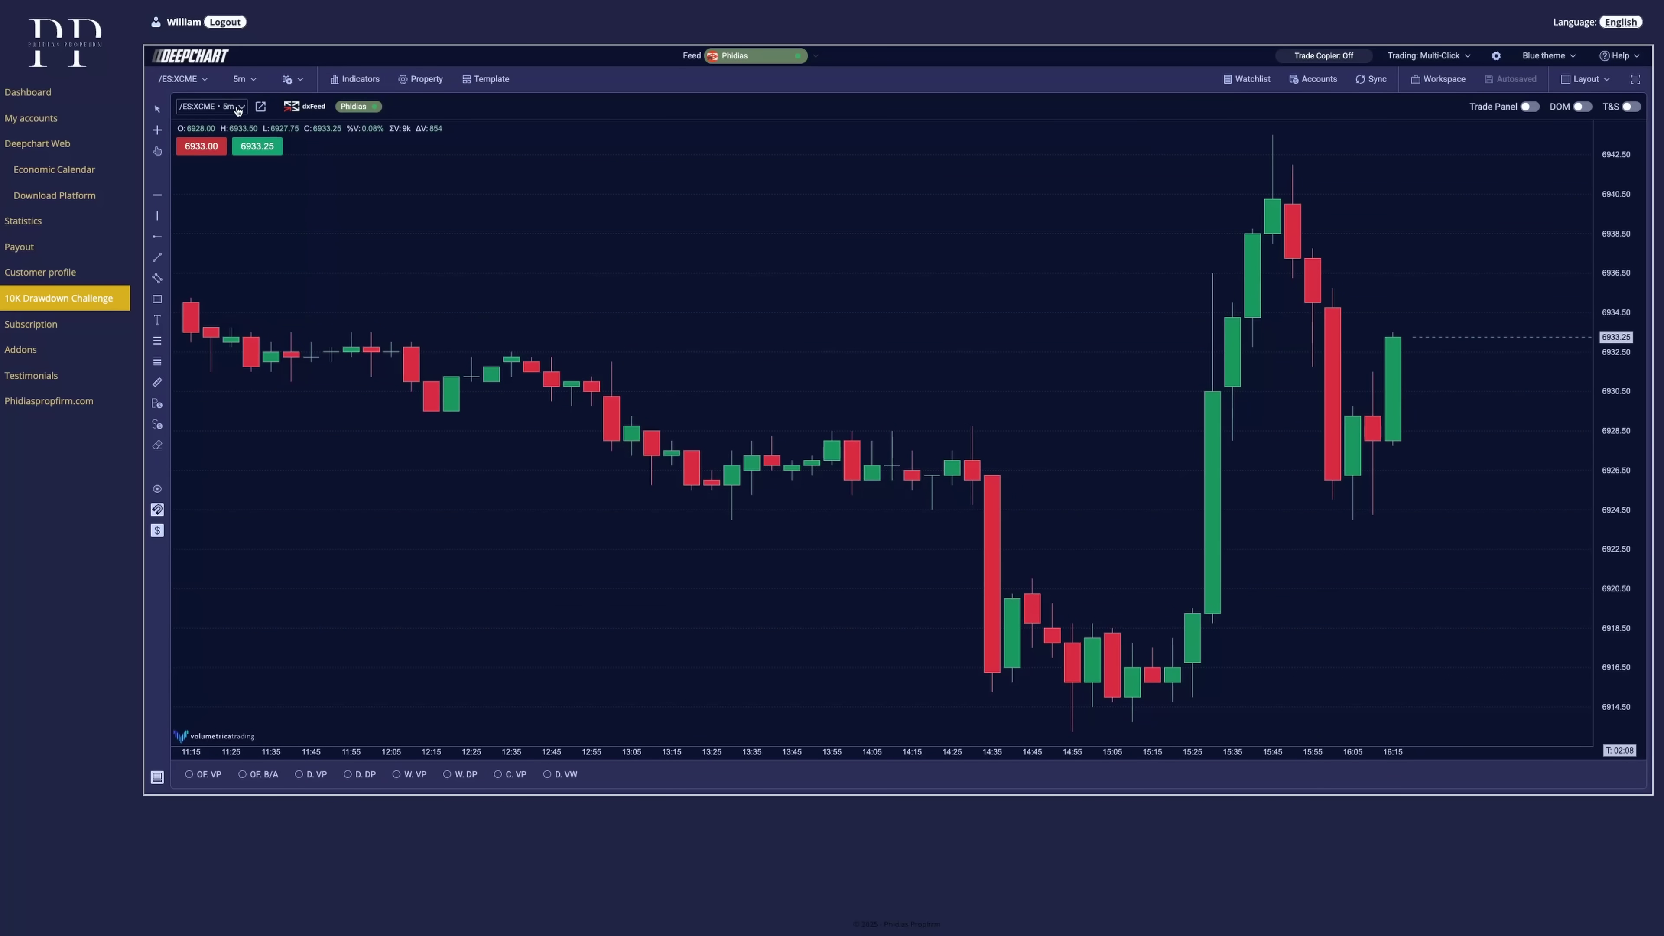
left_click(223, 106)
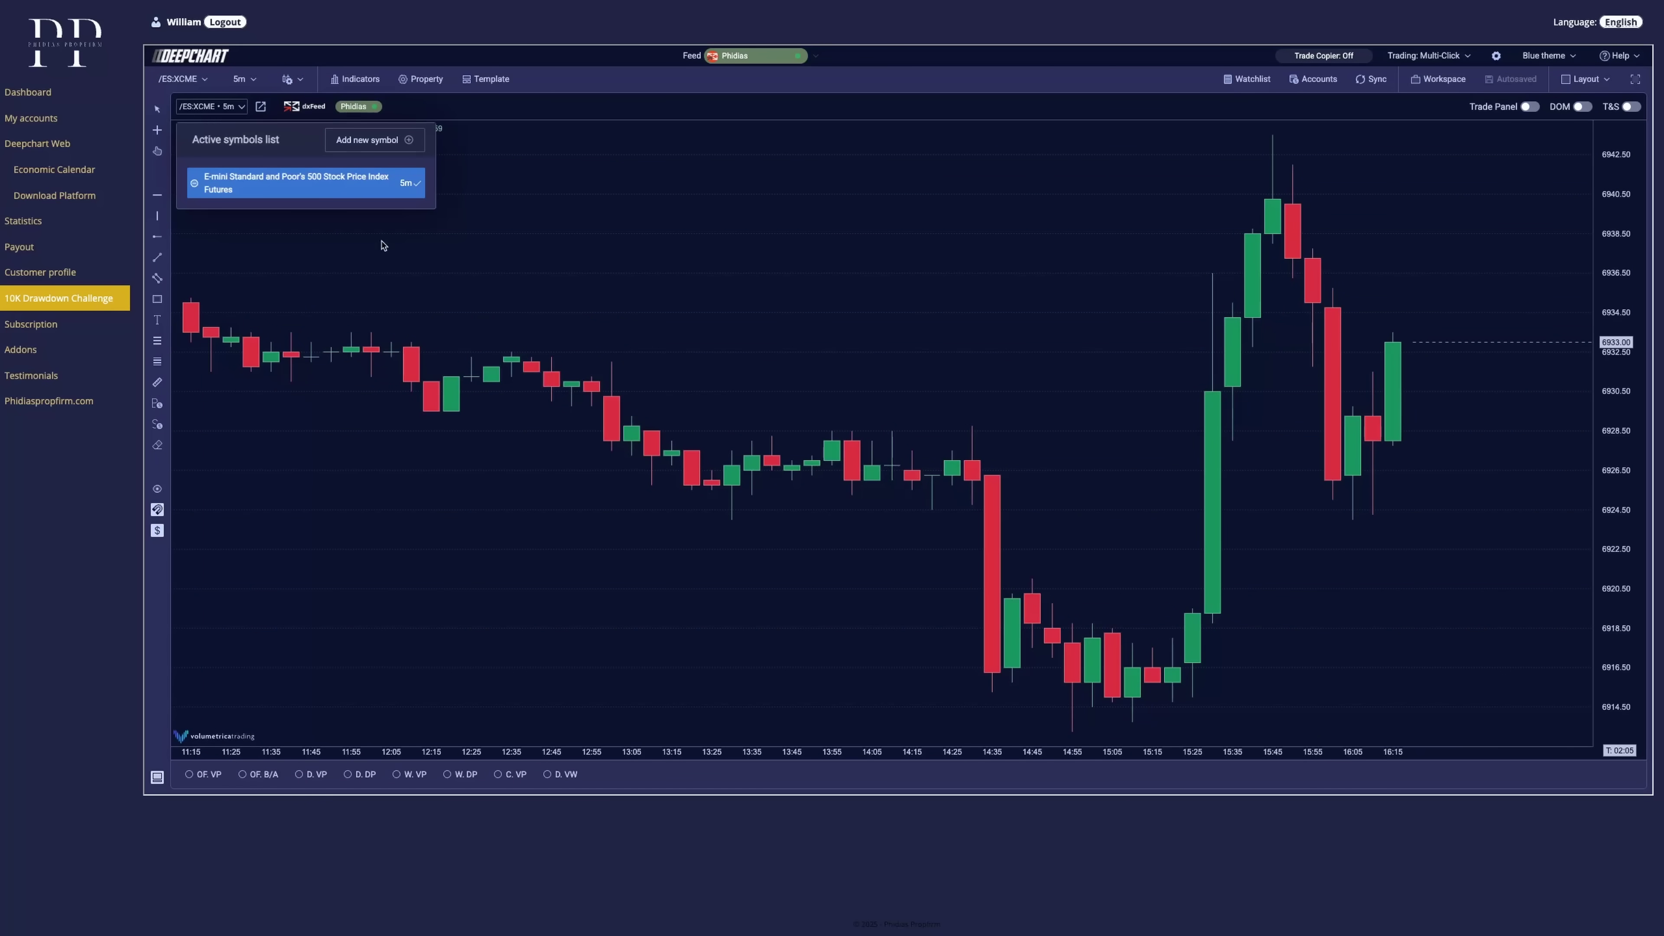
left_click(261, 107)
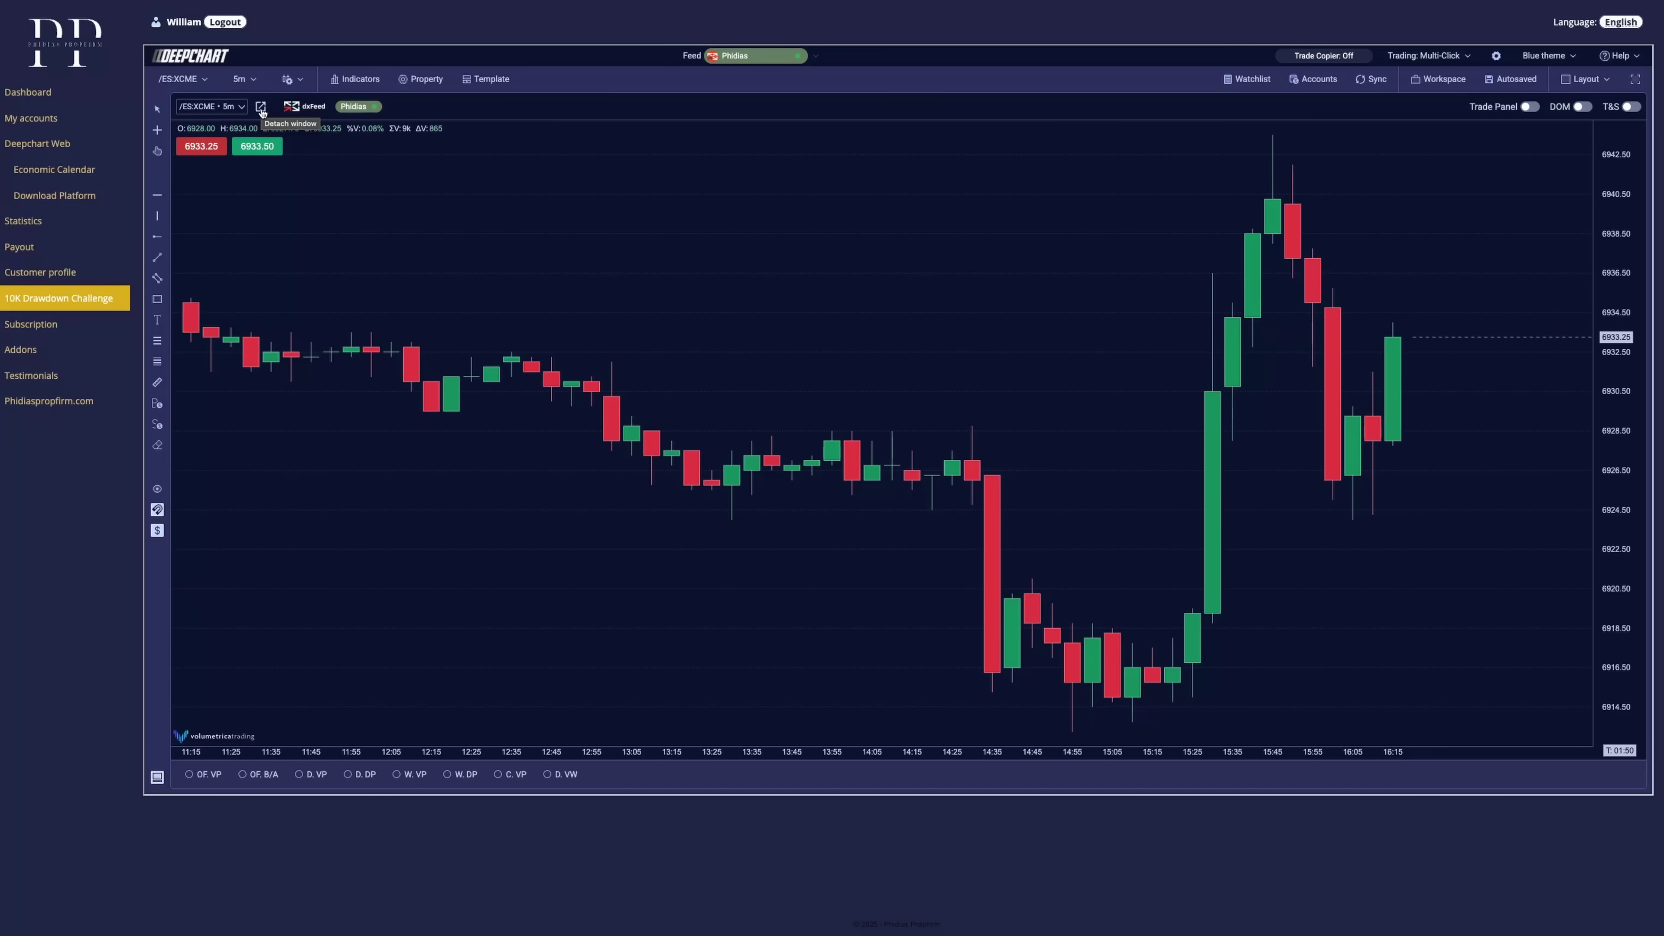
- Detach the chart into its own window, try a 4-frame grid, then switch to two side-by-side charts
left_click(261, 107)
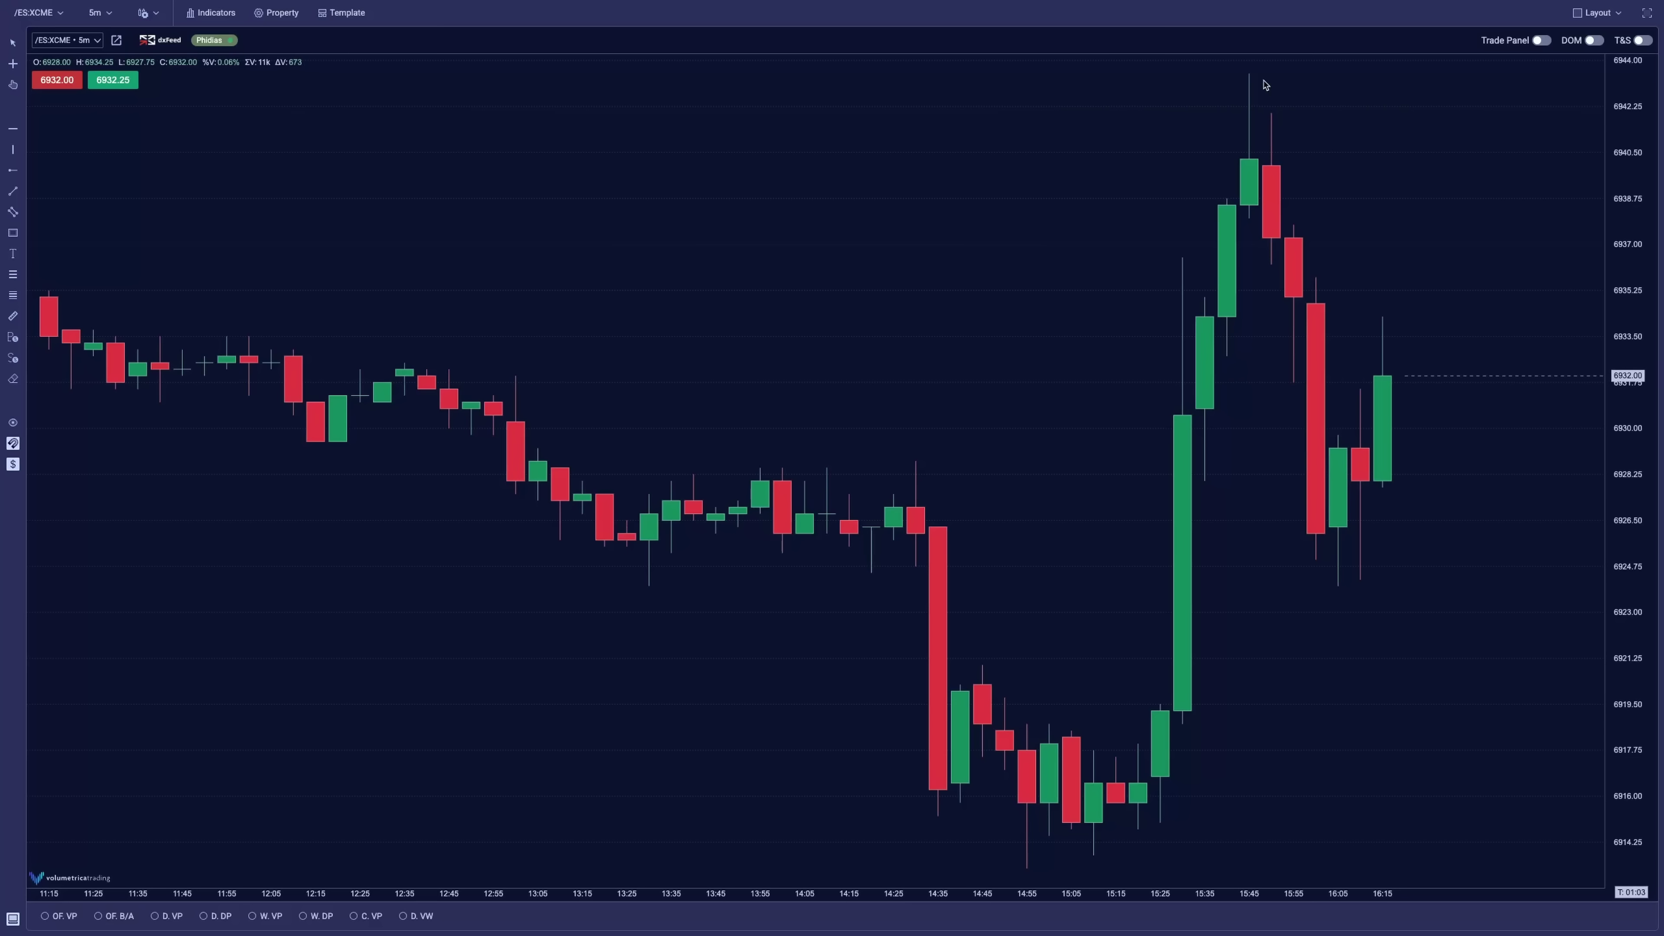
left_click(1615, 21)
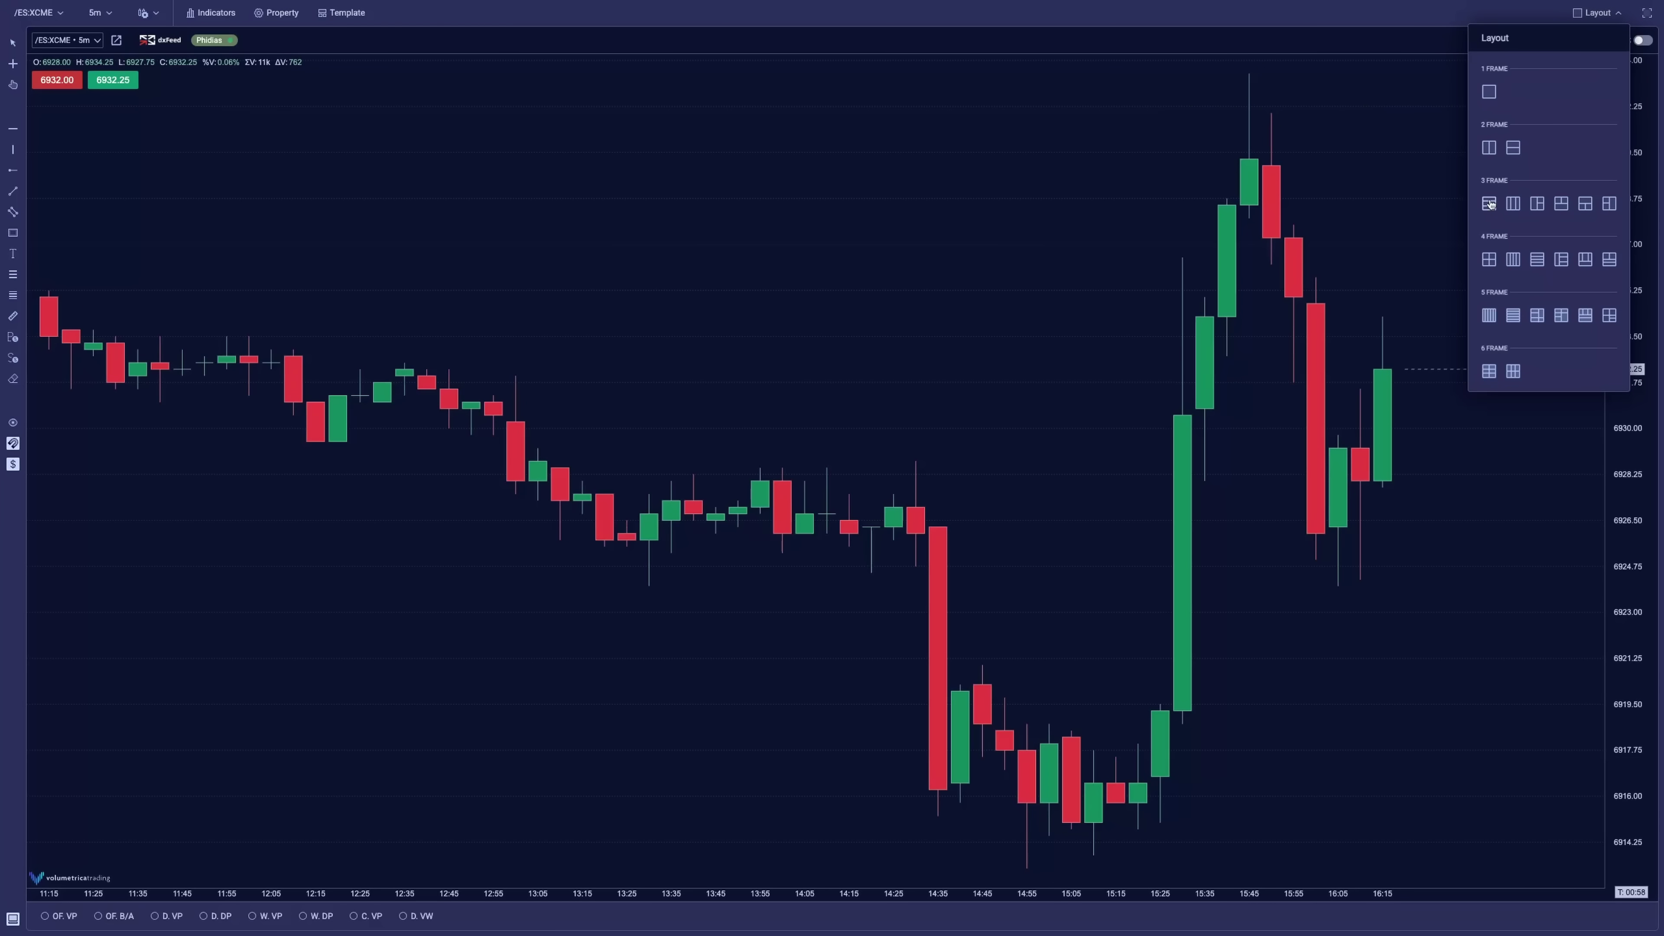
left_click(1490, 259)
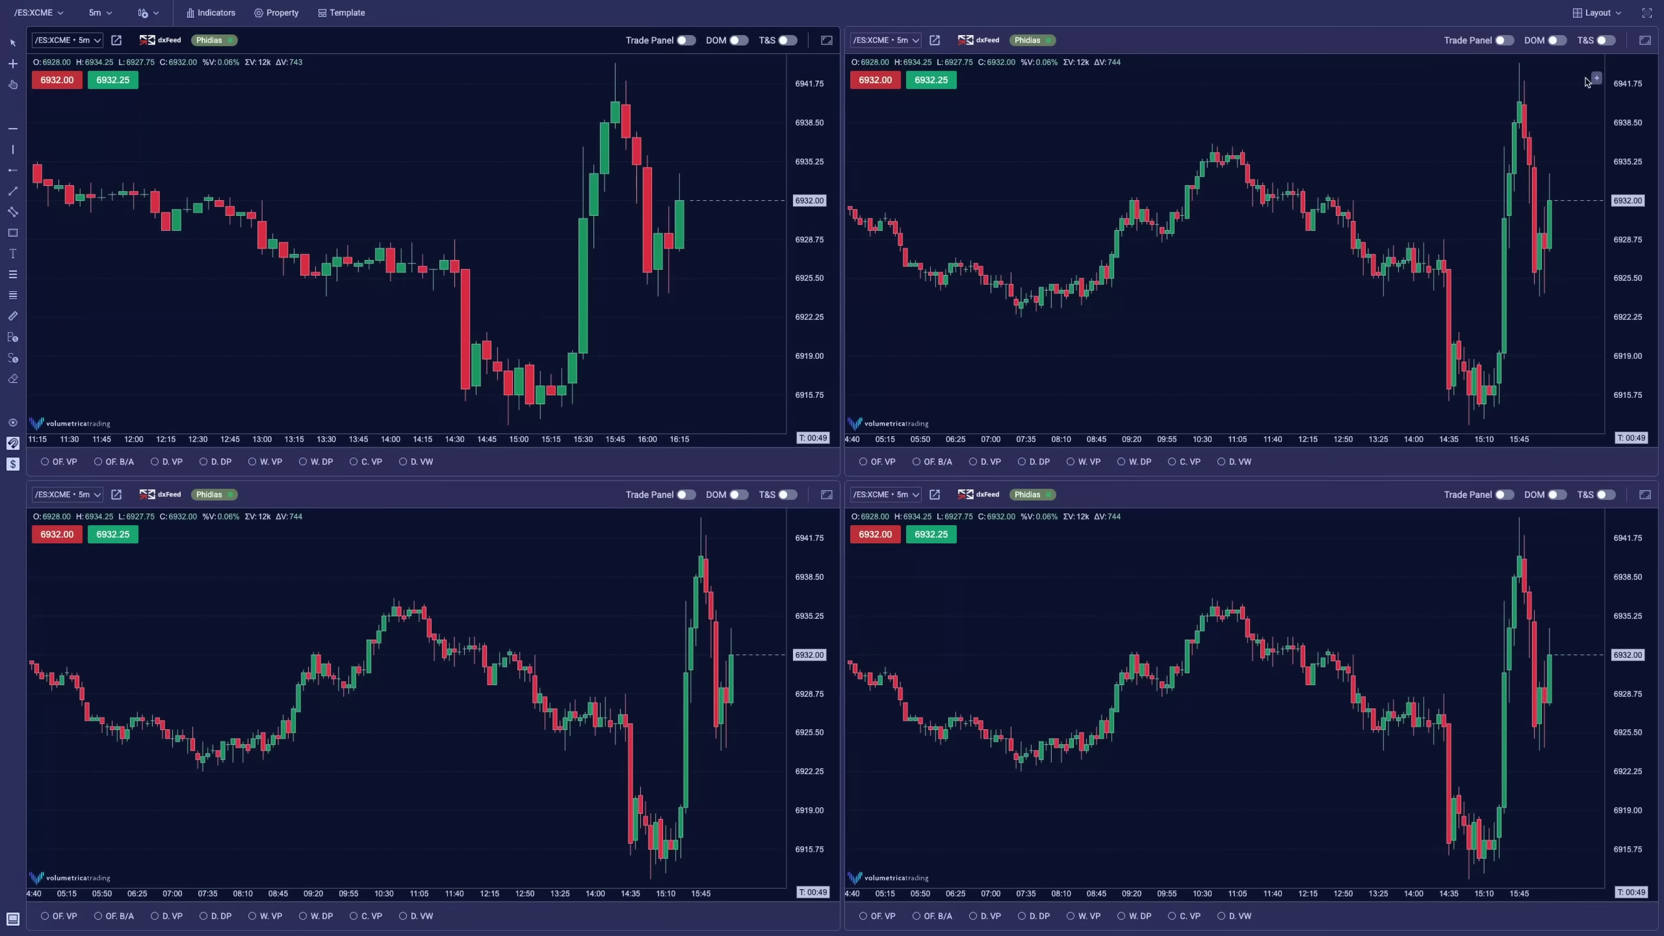
left_click(1598, 12)
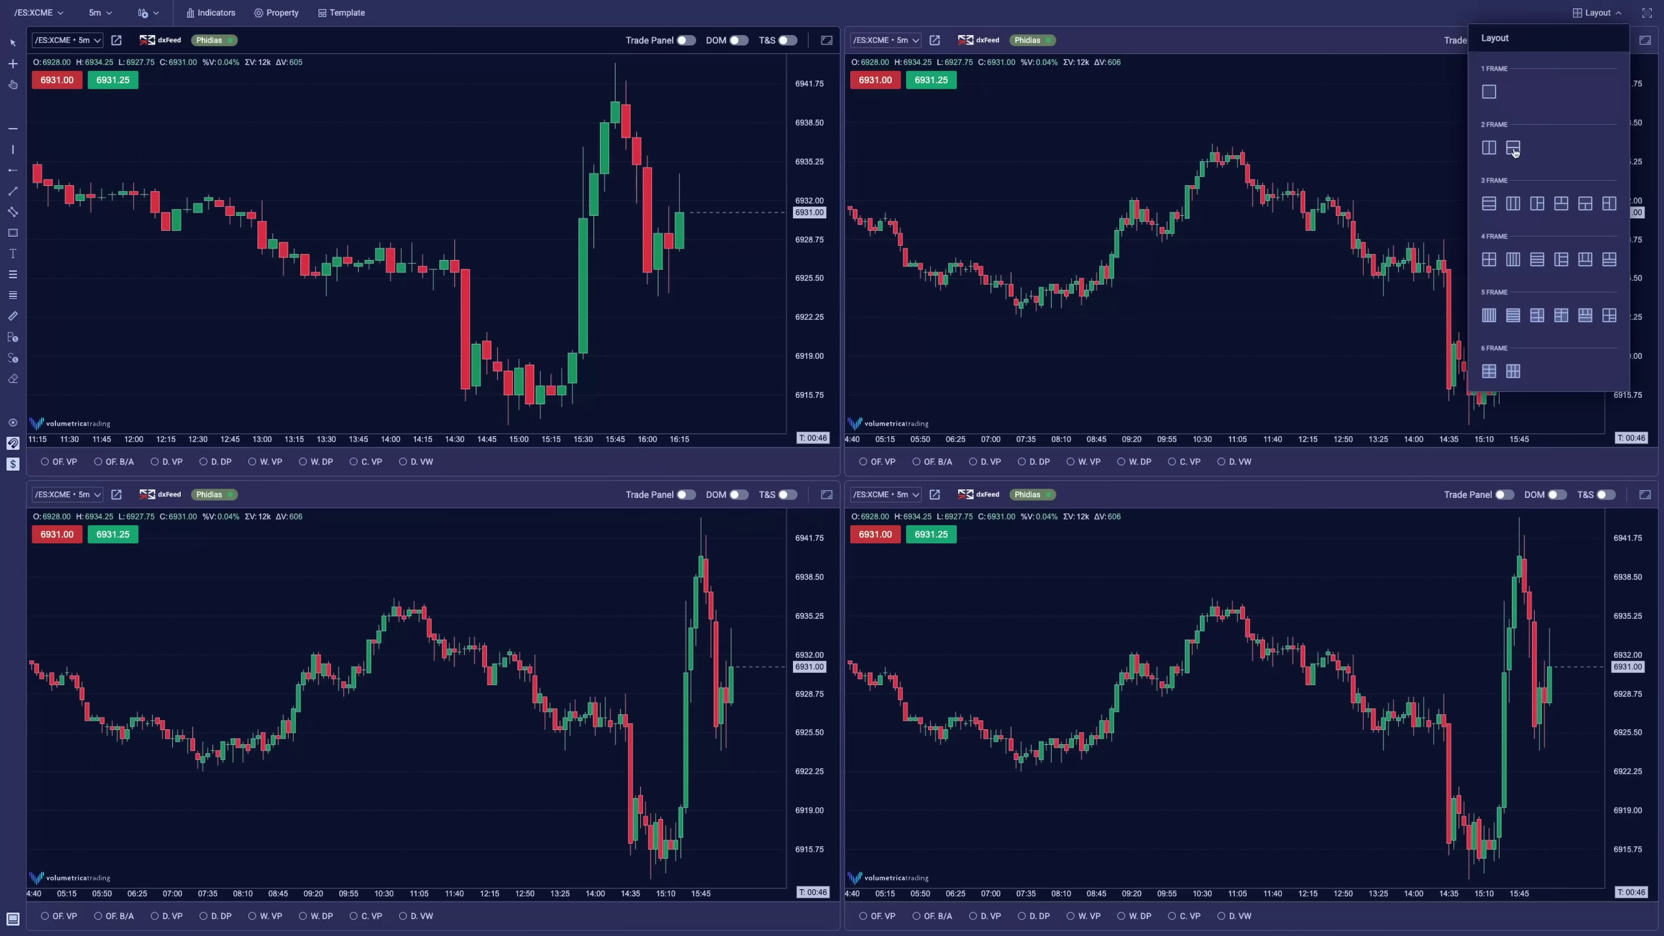
left_click(1488, 148)
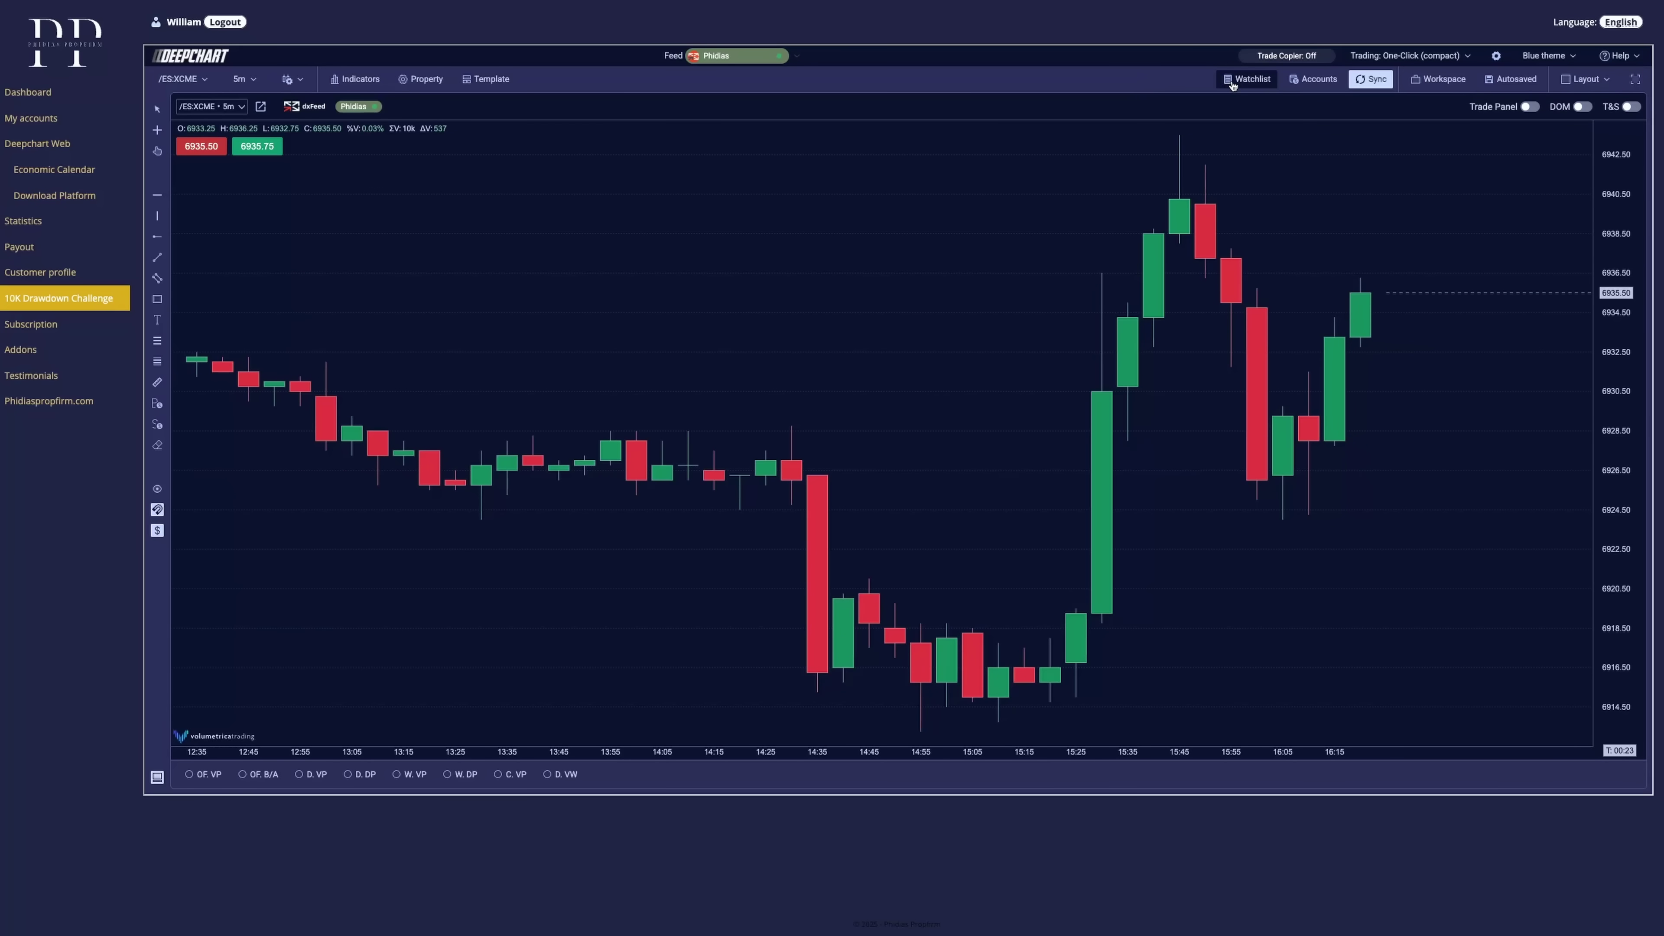
- Preview another future from the FUT. INDEX watchlist, then reload /ES:XCME and close the watchlist
left_click(1232, 80)
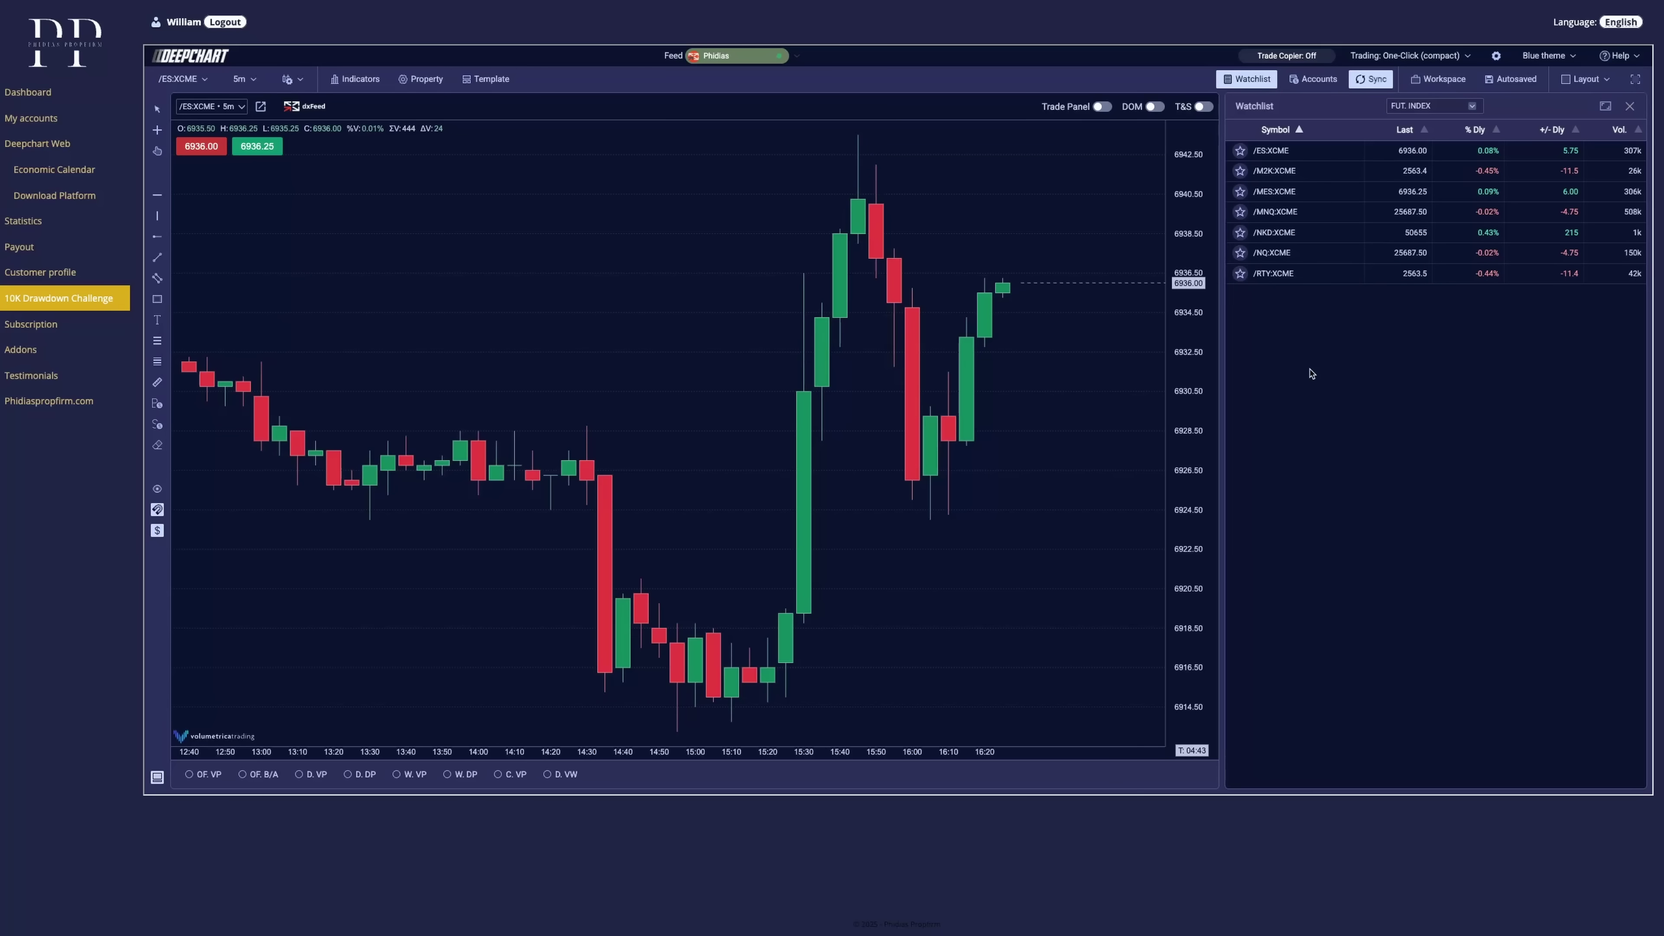
left_click(1275, 197)
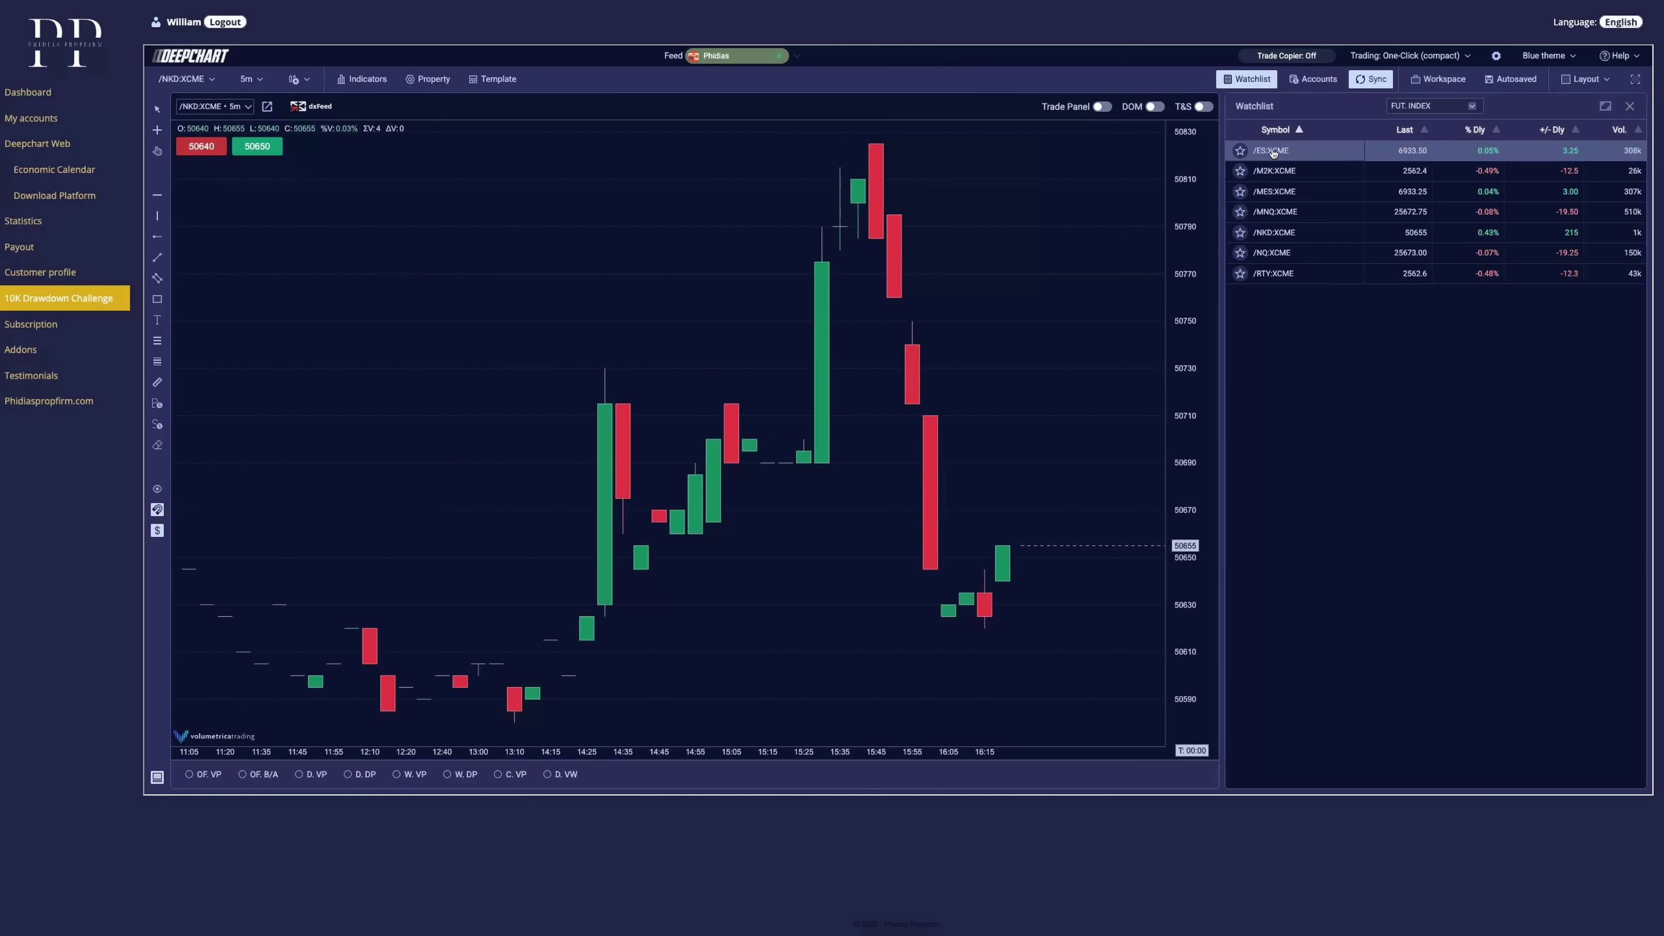
left_click(1271, 151)
left_click(1248, 79)
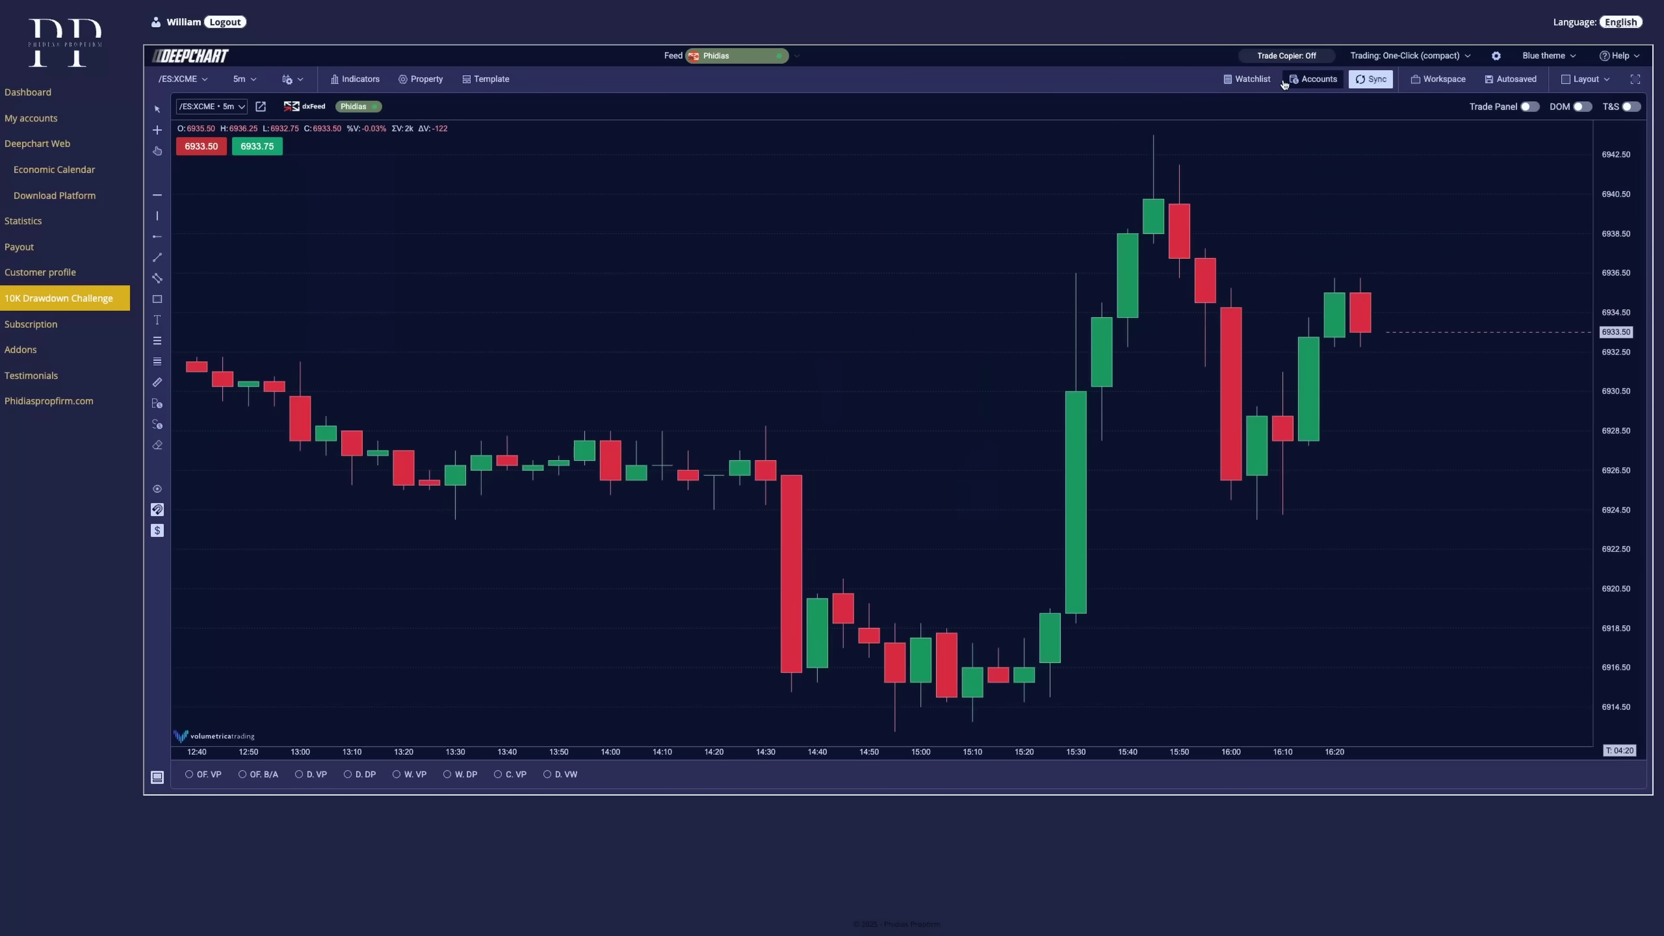
- Open Accounts, refresh Historical with Fills type for today, then view Overview's empty pending orders
left_click(1312, 80)
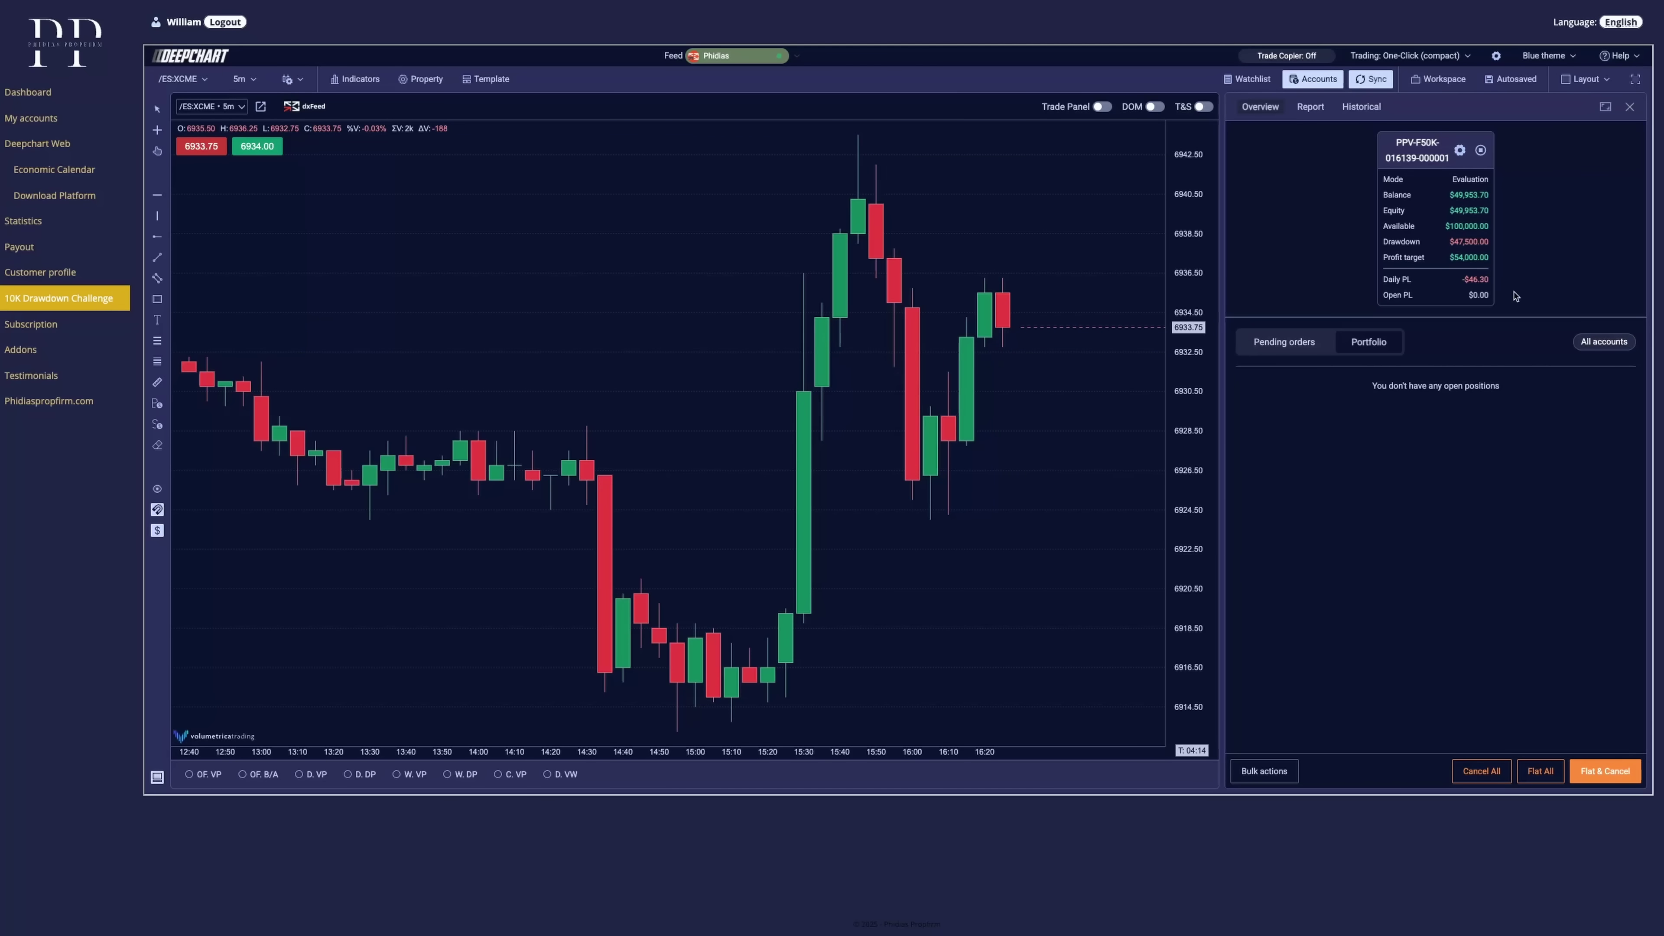
left_click(1309, 107)
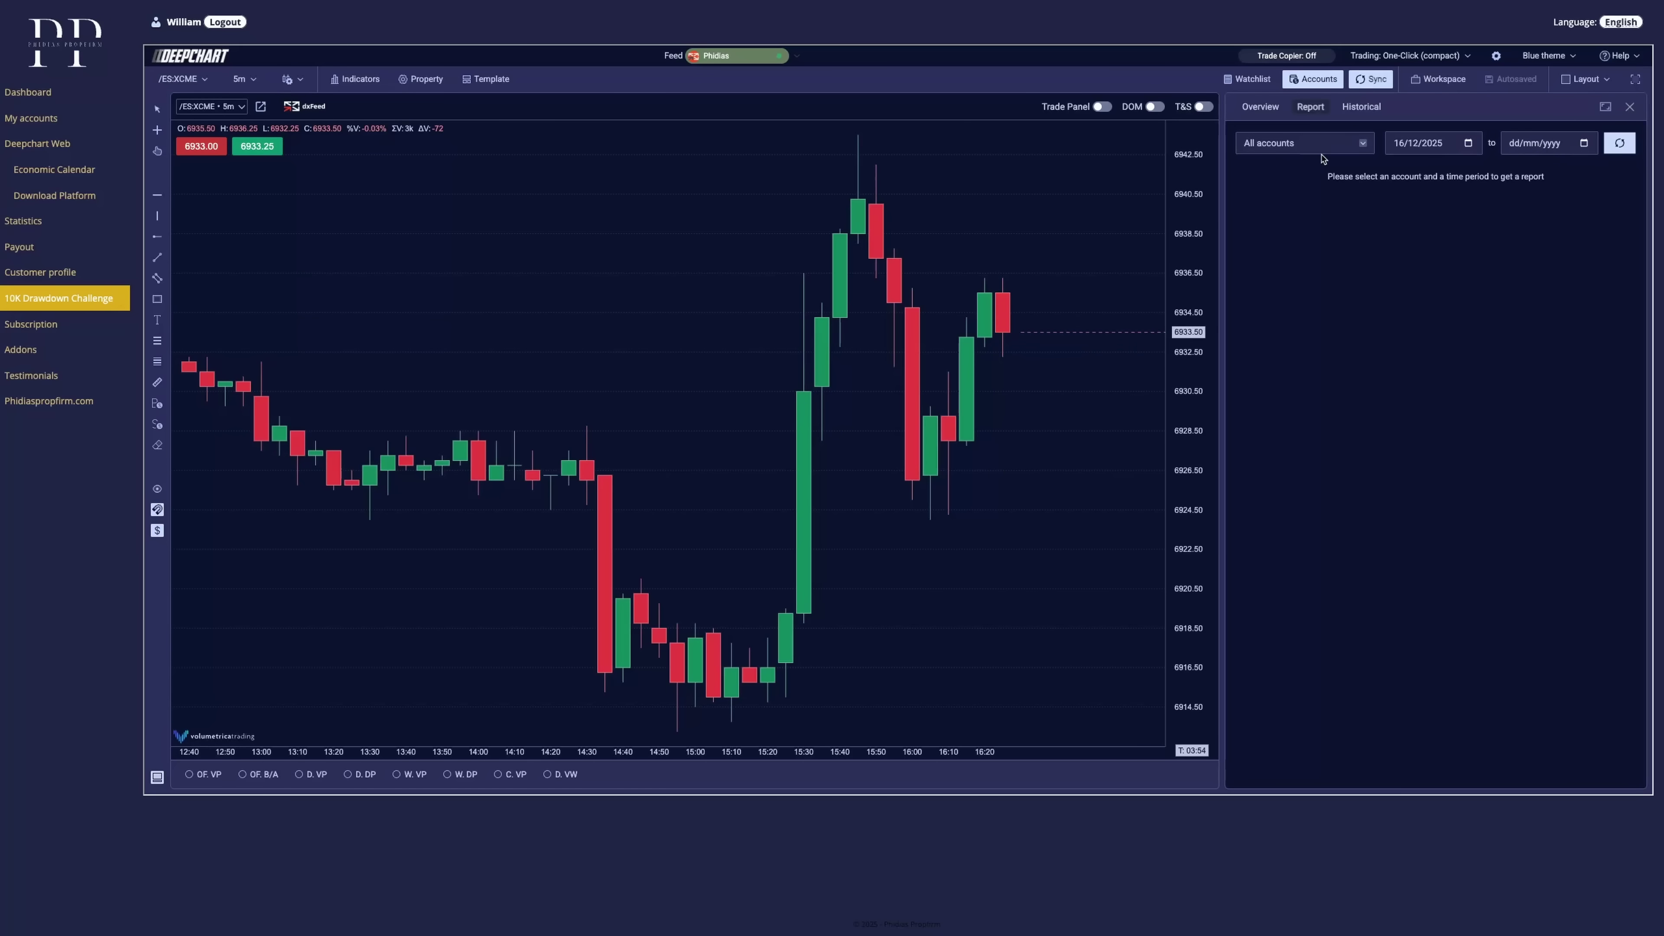
left_click(1364, 115)
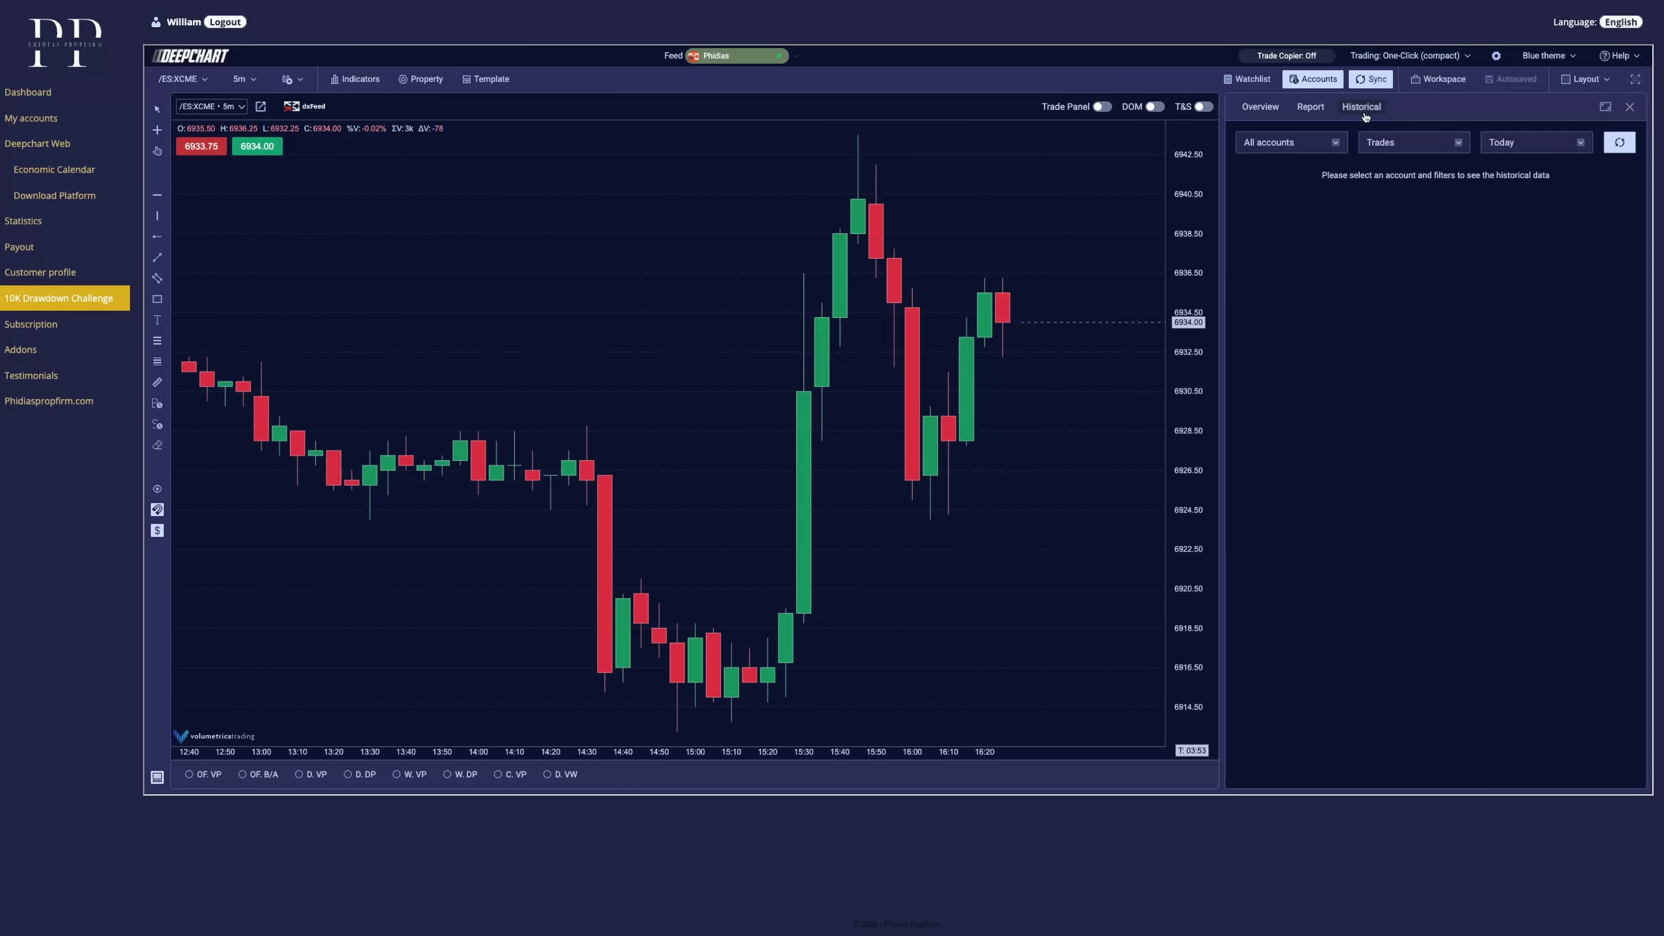
left_click(1451, 146)
left_click(1395, 161)
left_click(1617, 140)
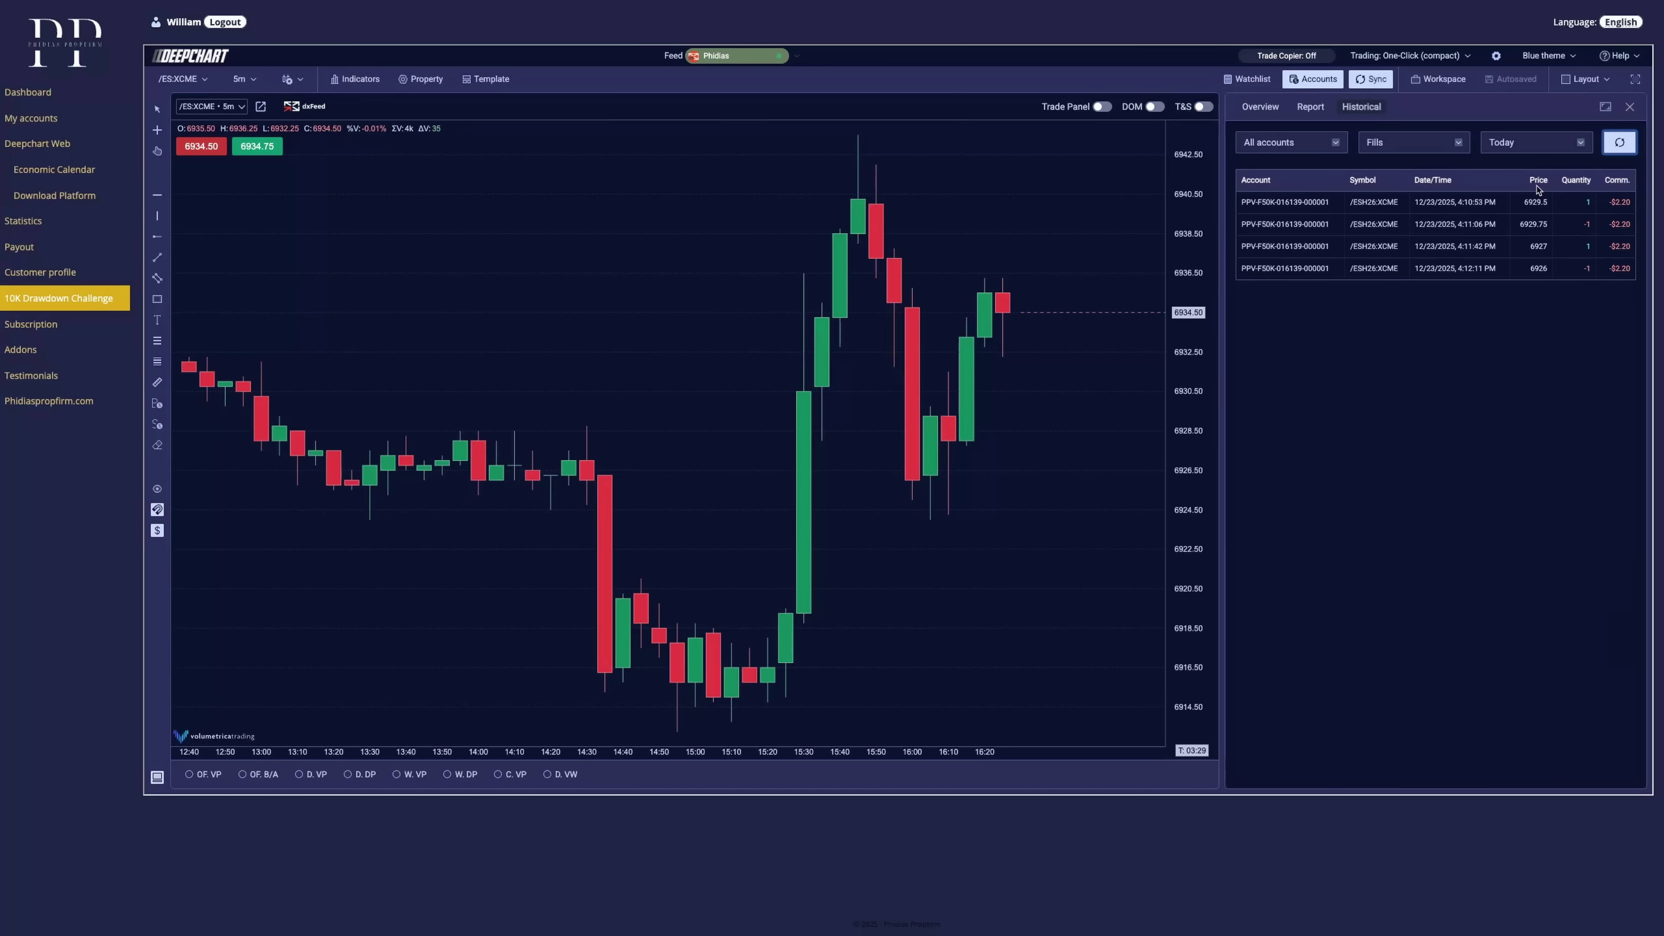
left_click(1260, 106)
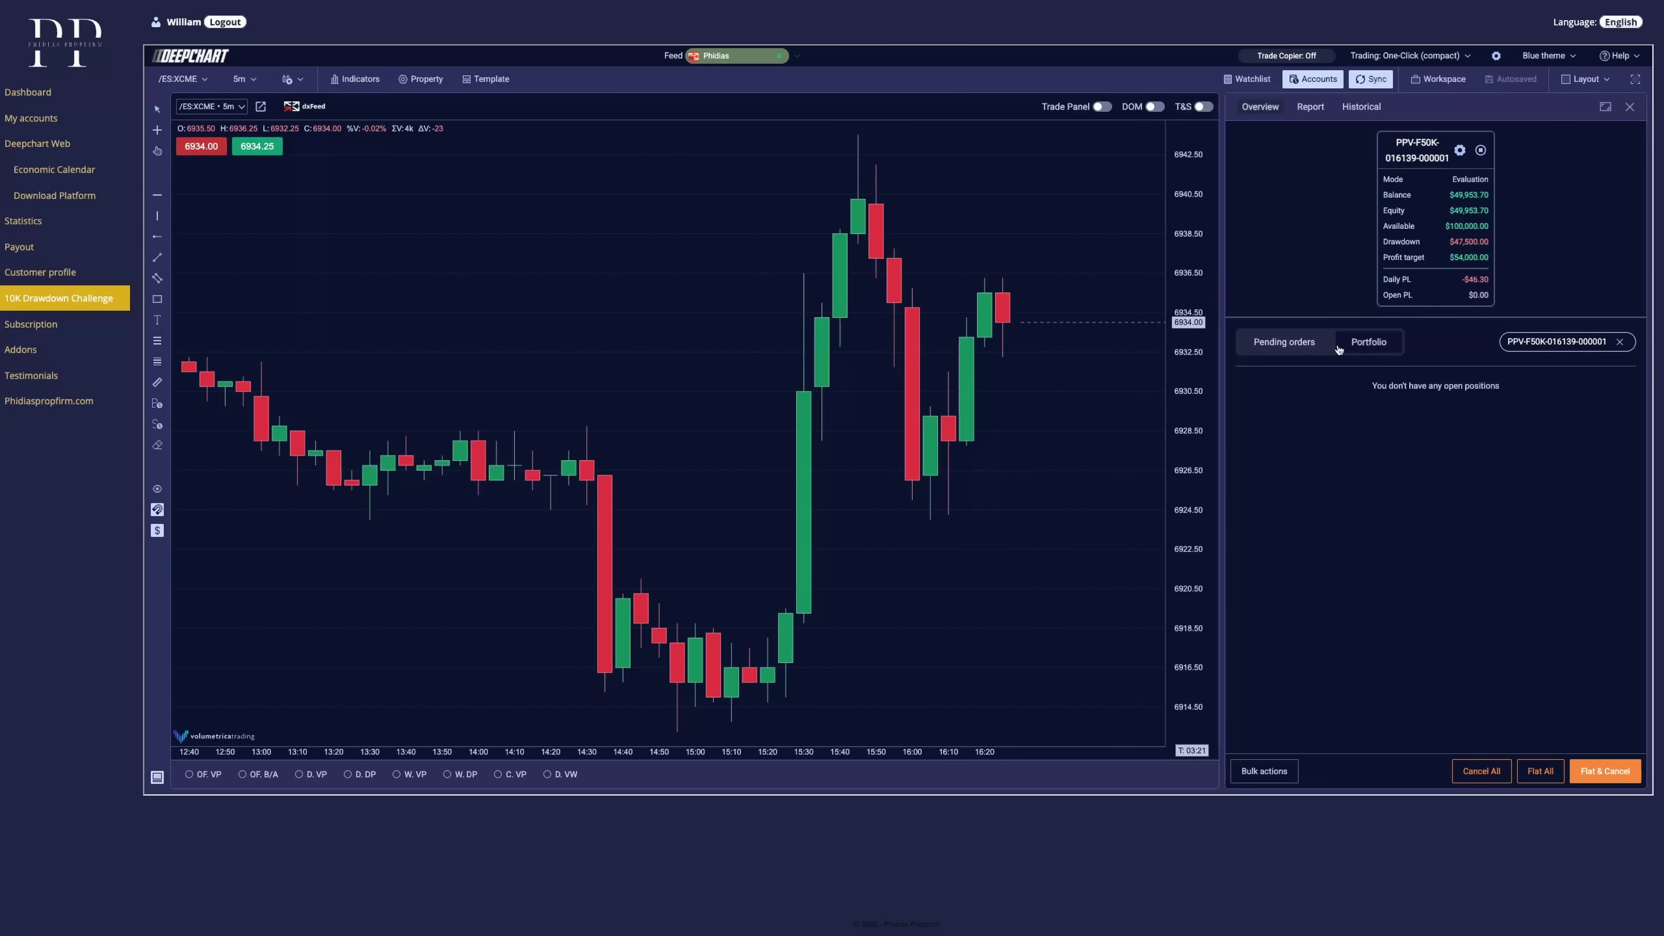
left_click(1285, 344)
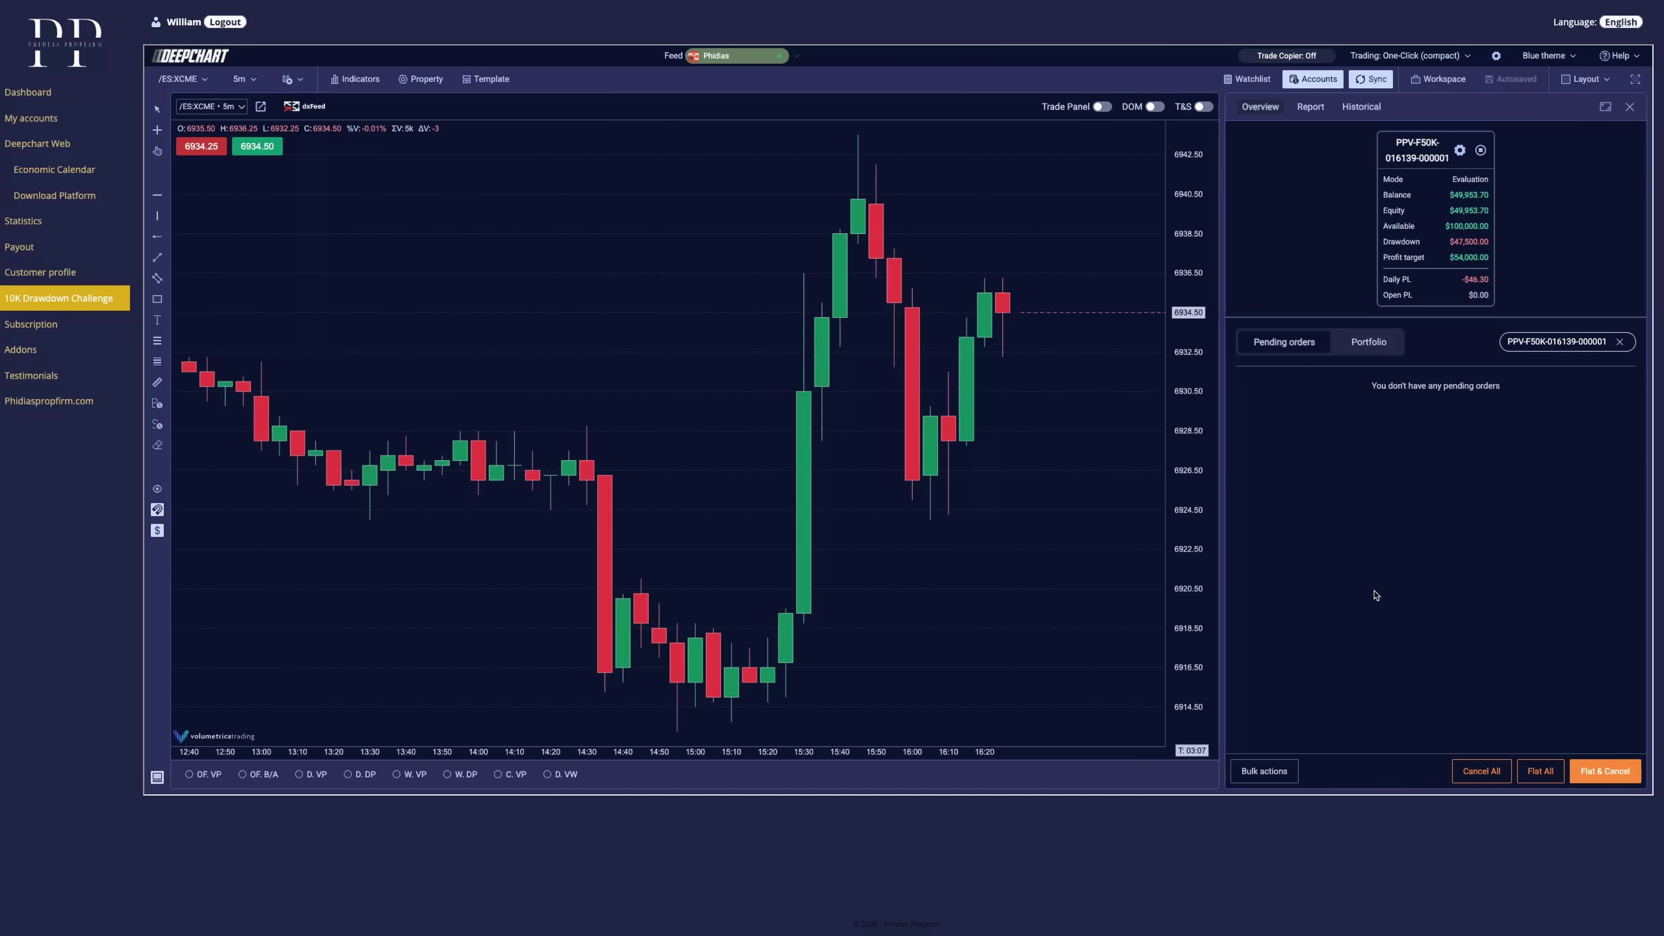
- Close Accounts and split the layout into two side-by-side charts, the right one /MNQ:XCME
left_click(1312, 80)
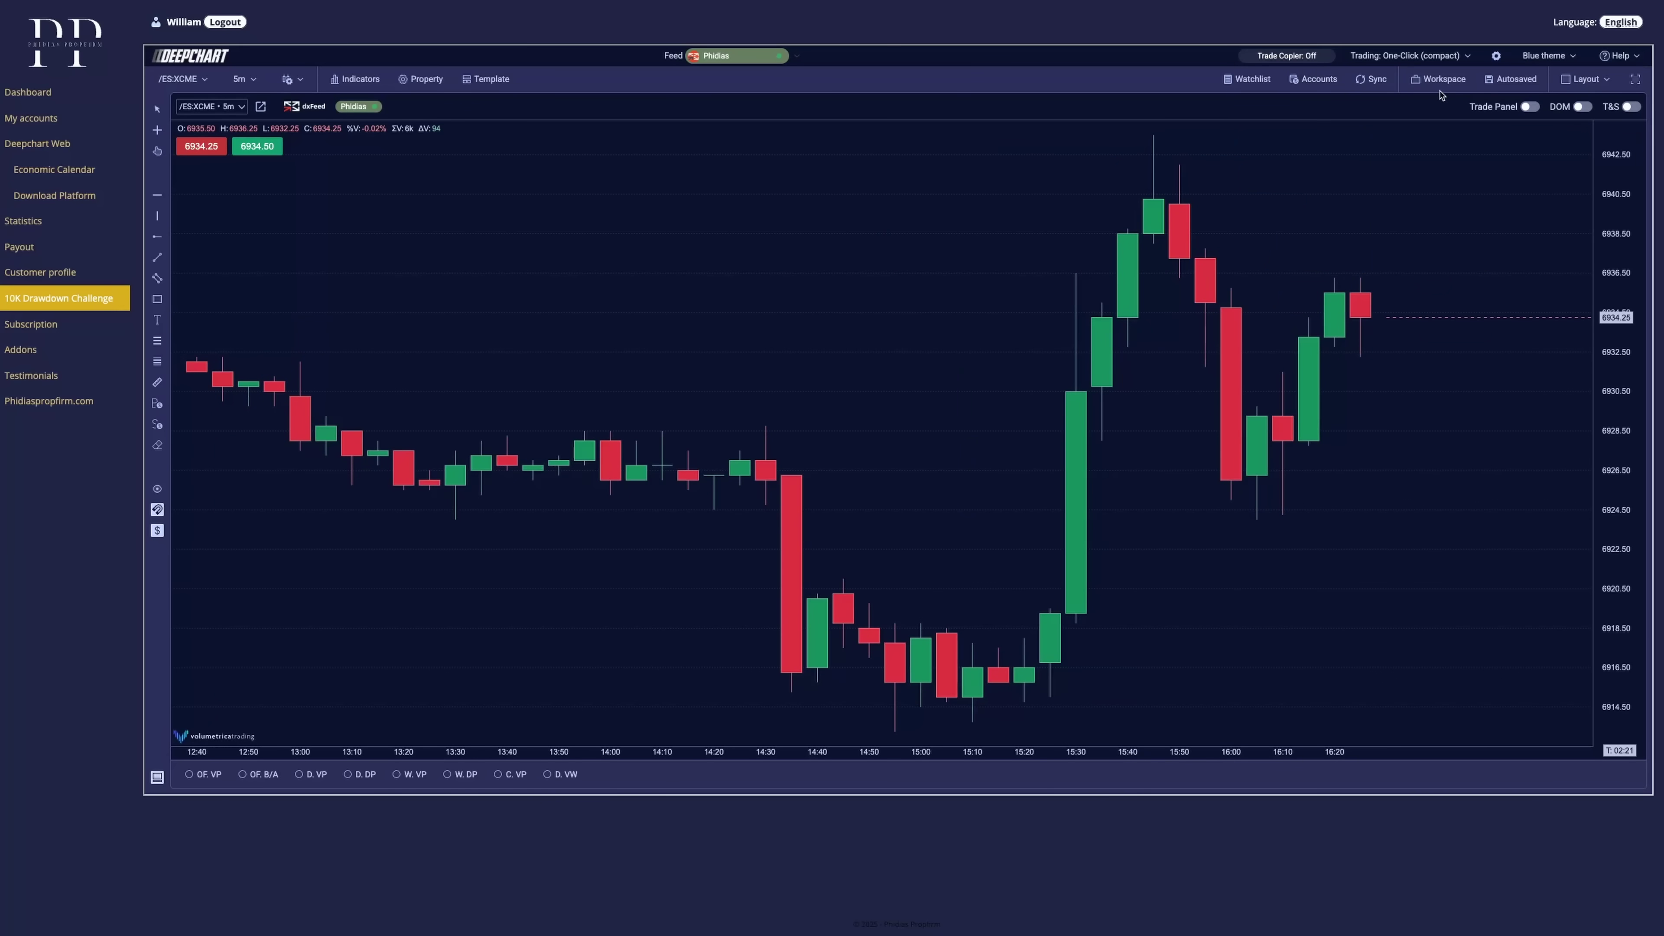
left_click(1417, 80)
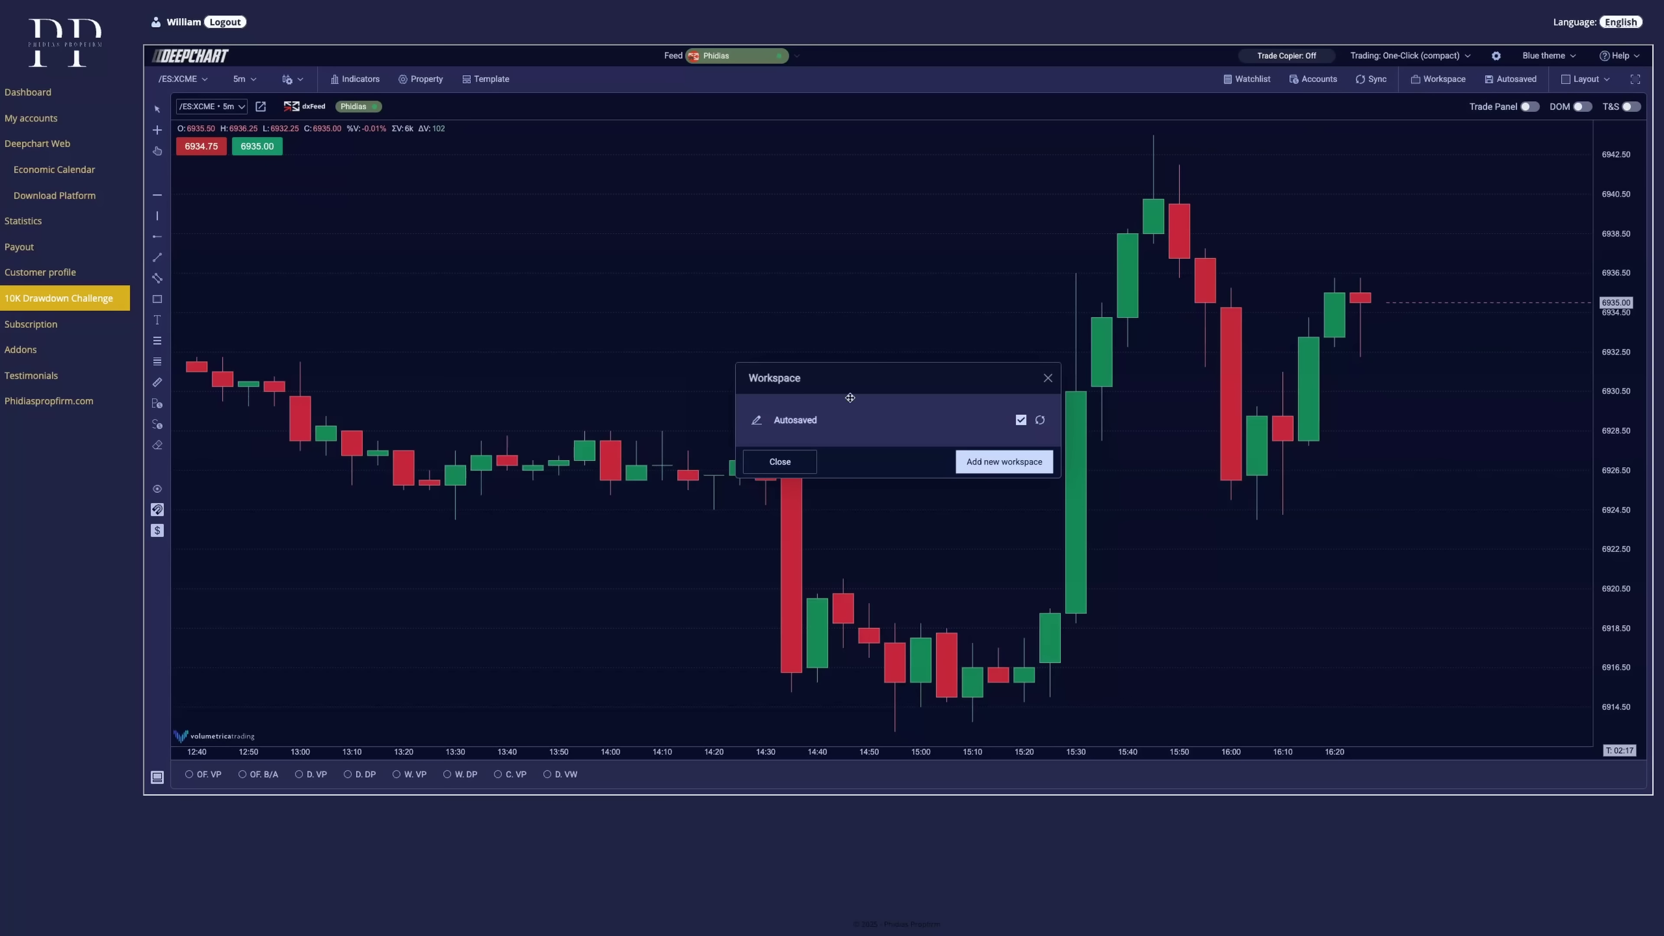
left_click(1044, 377)
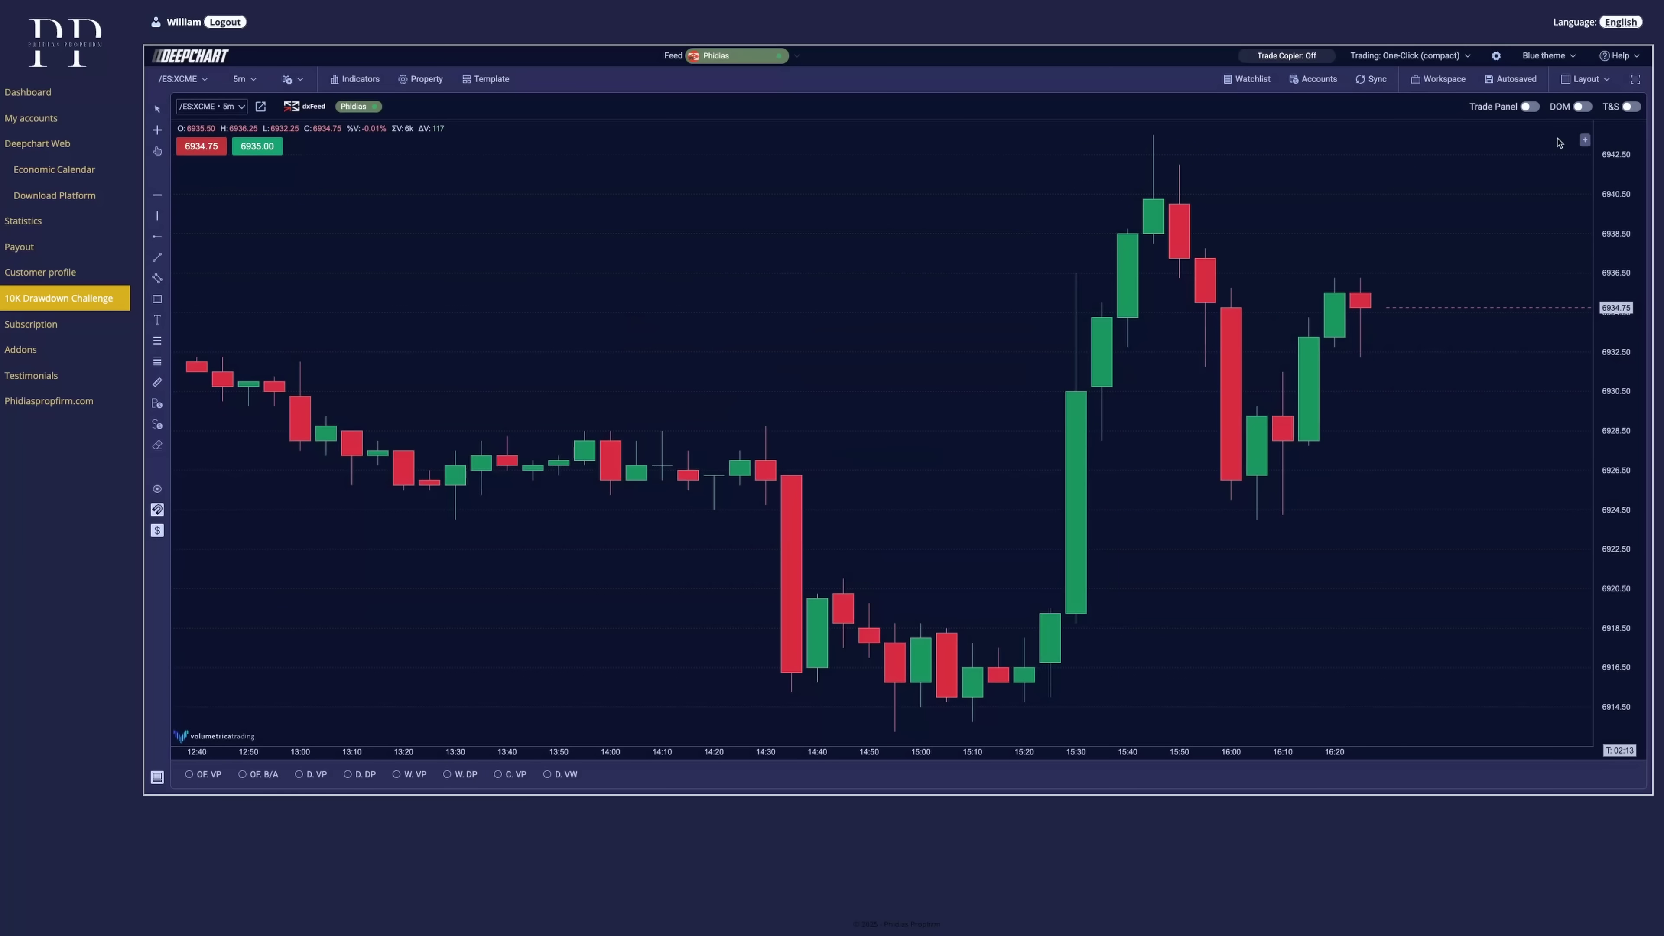
left_click(1583, 79)
left_click(1477, 214)
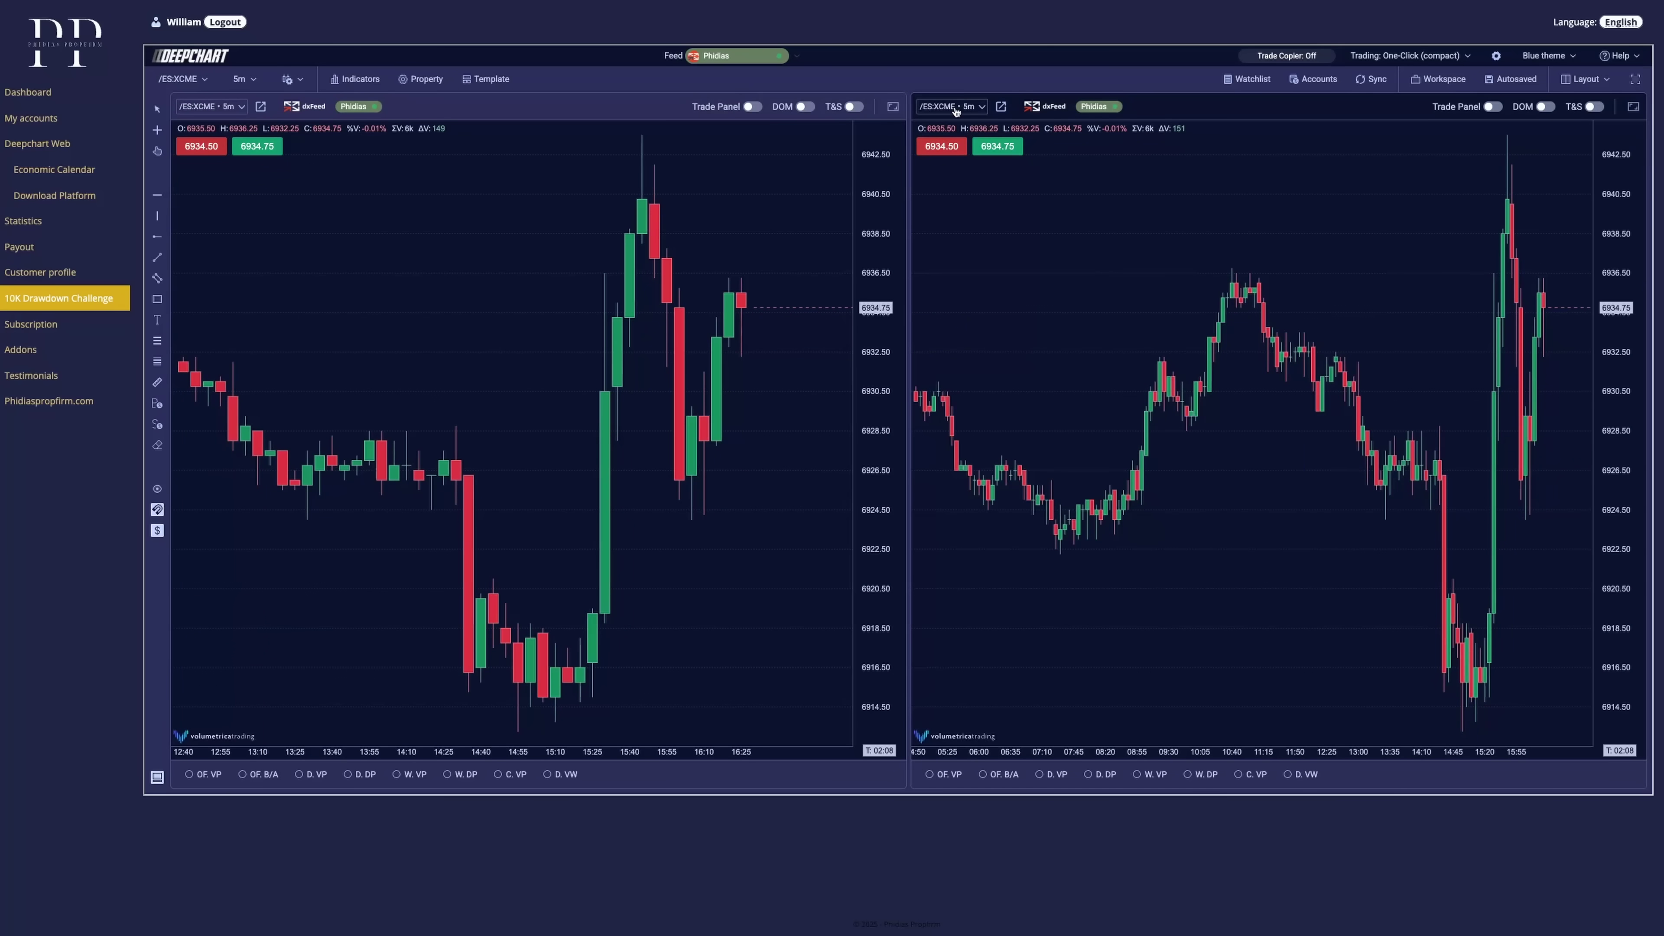
left_click(200, 84)
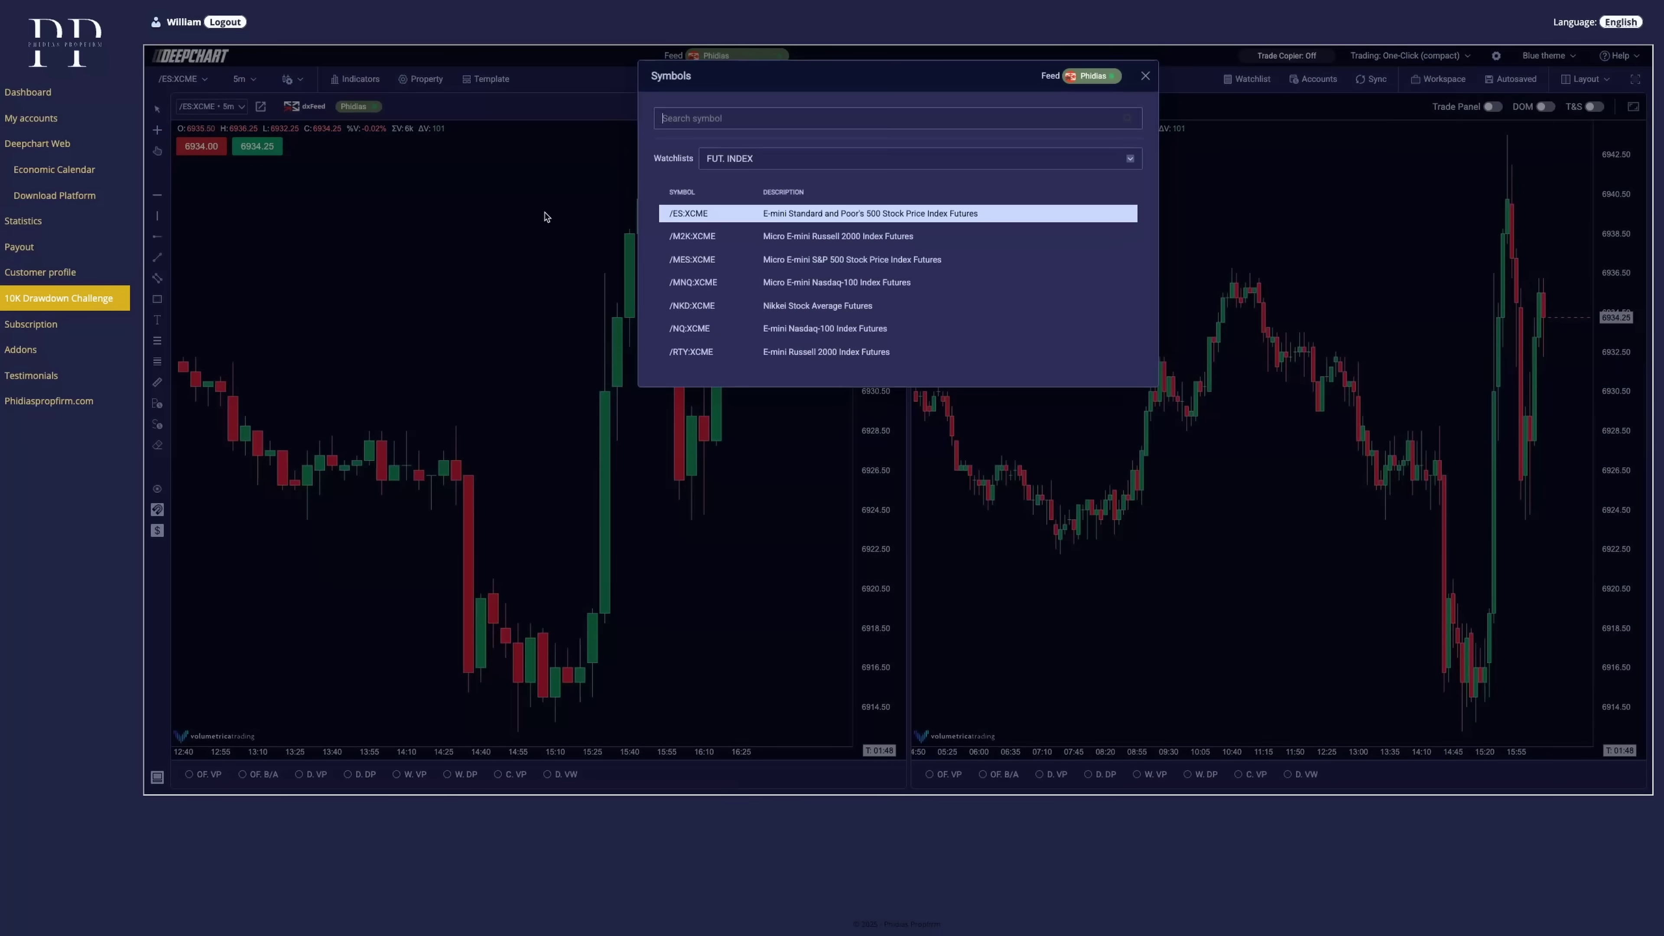
left_click(765, 283)
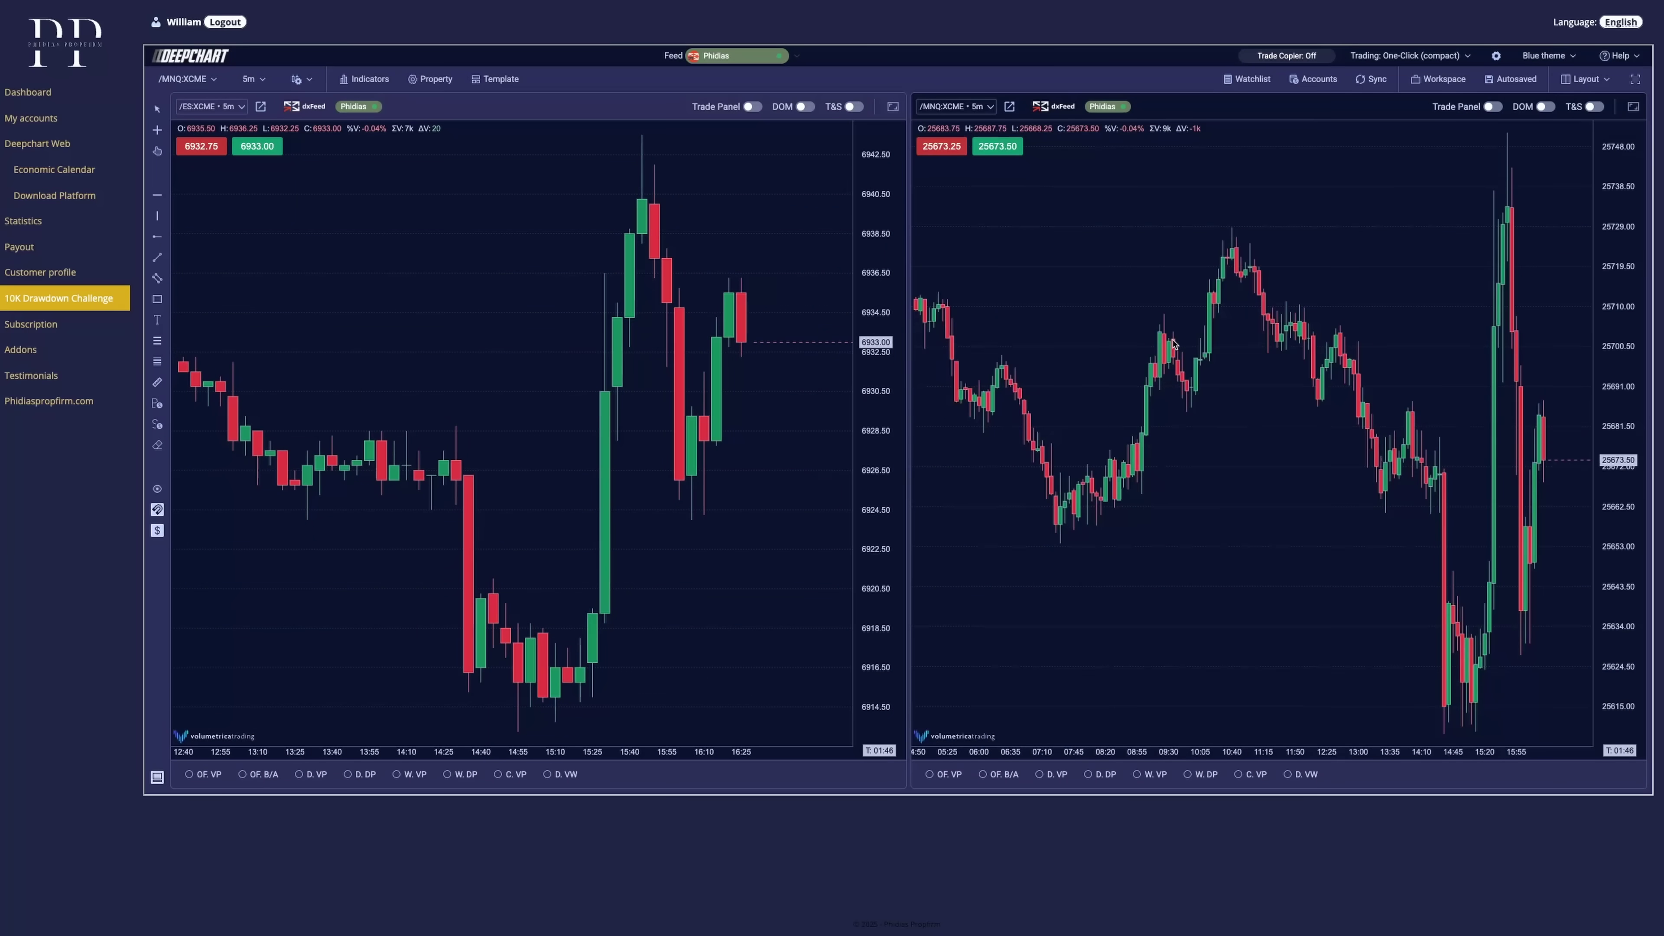
- Save the layout as workspace '2 charts', then switch back to the Autosaved workspace
left_click(1536, 79)
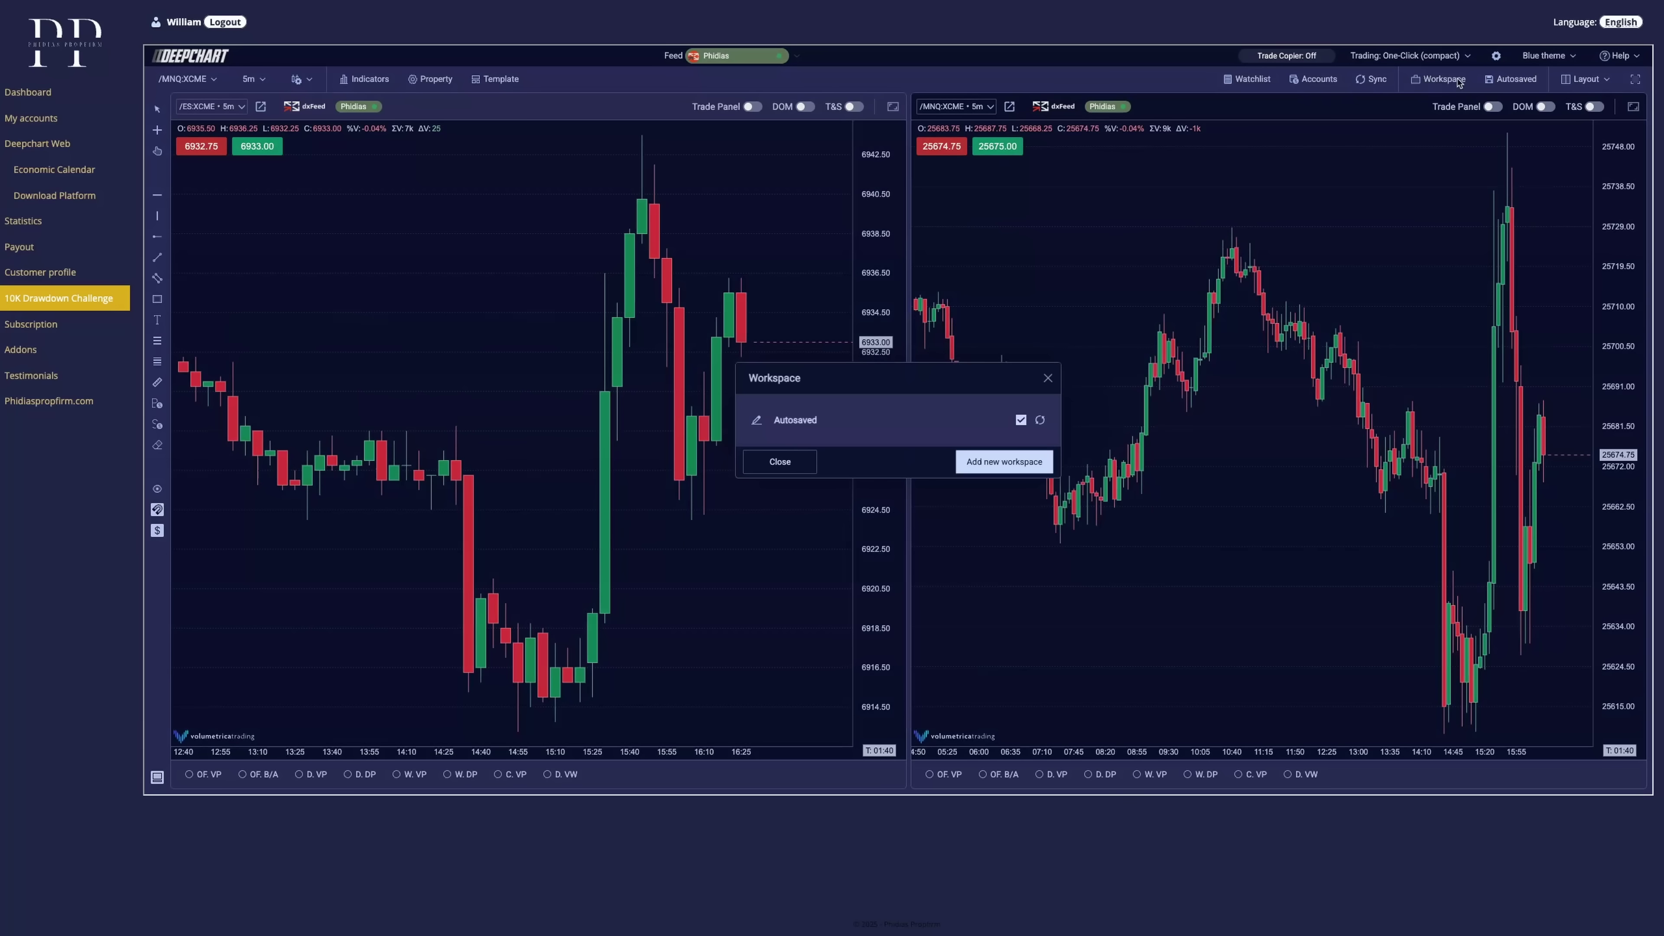
left_click(999, 462)
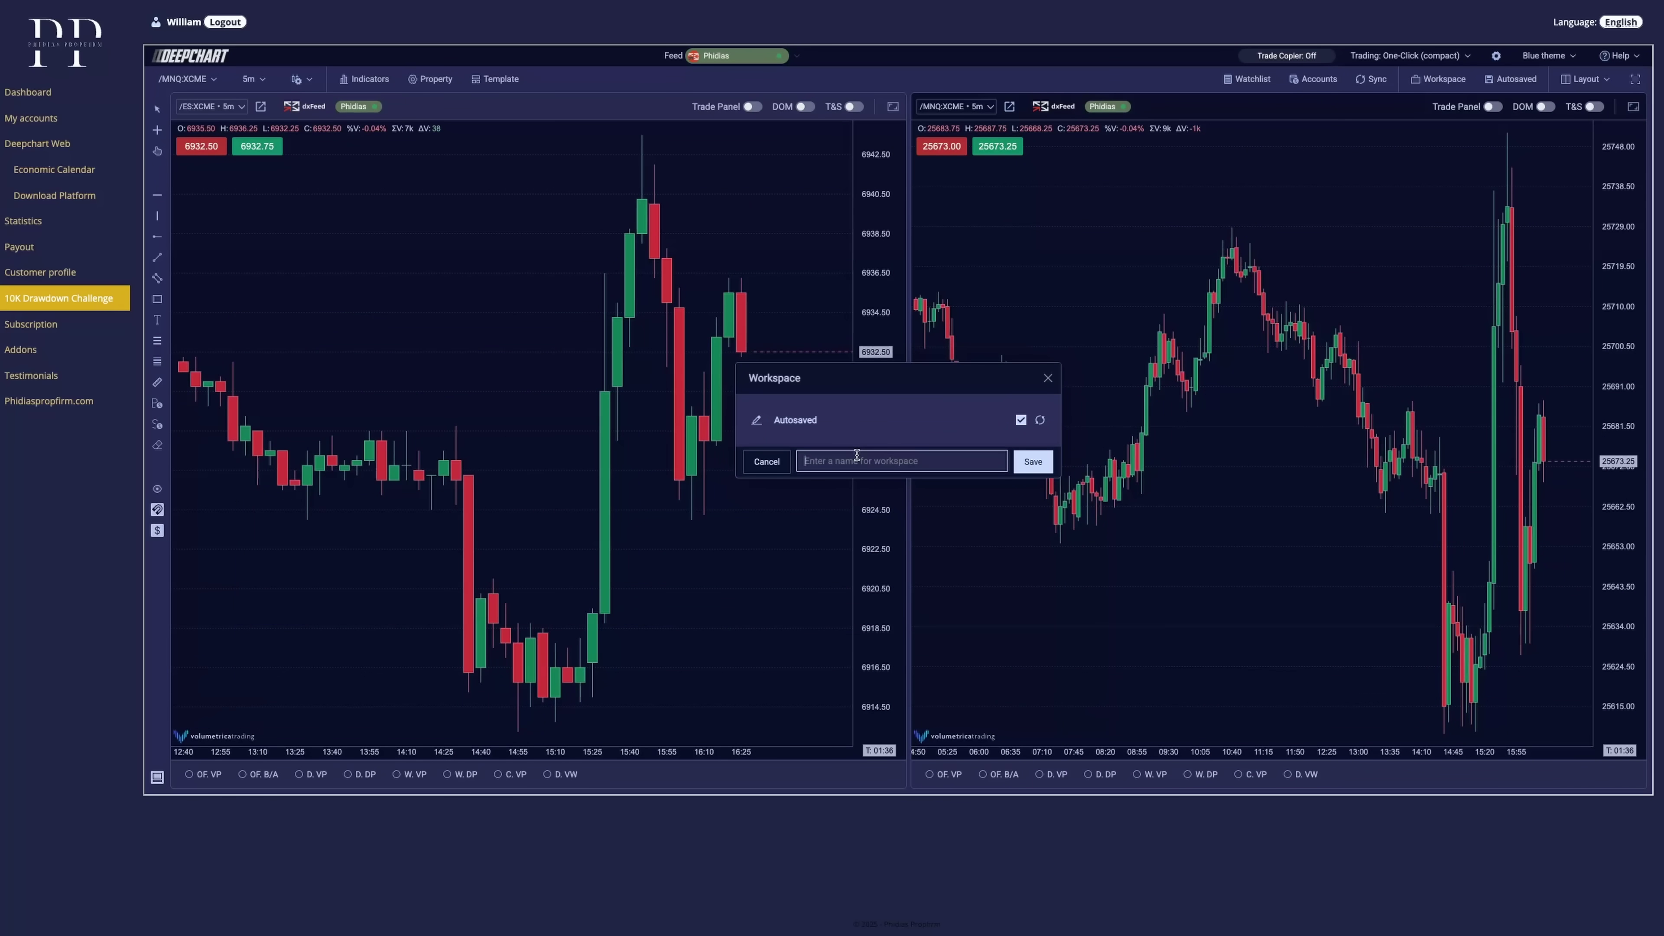
type("2 charts")
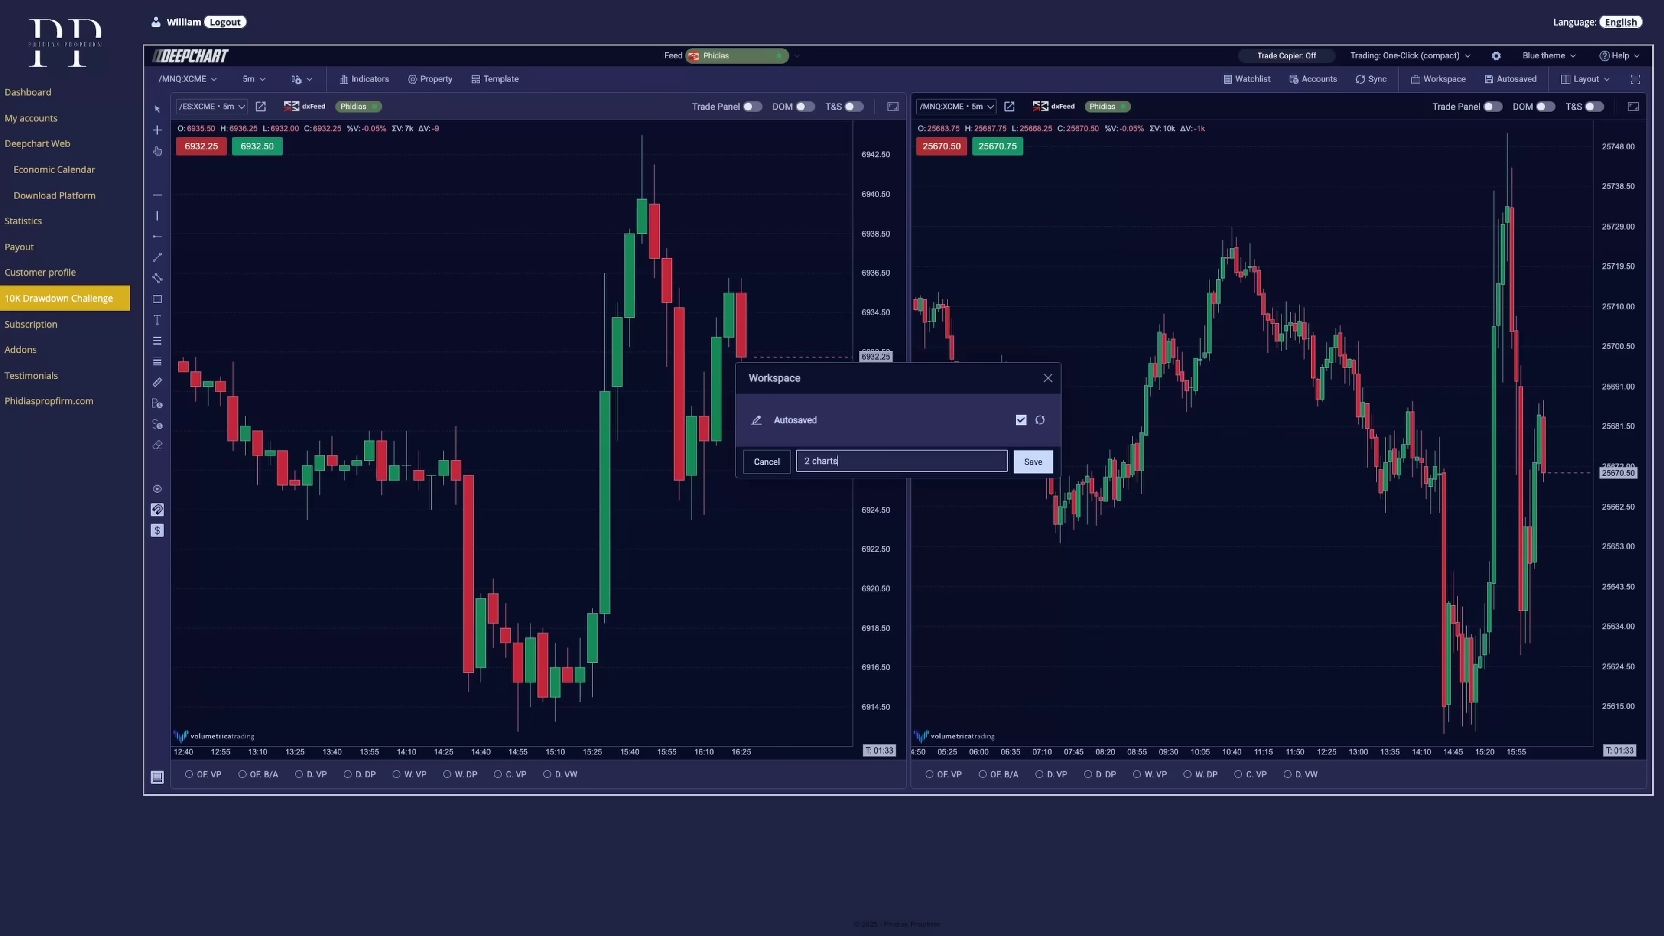
left_click(1033, 463)
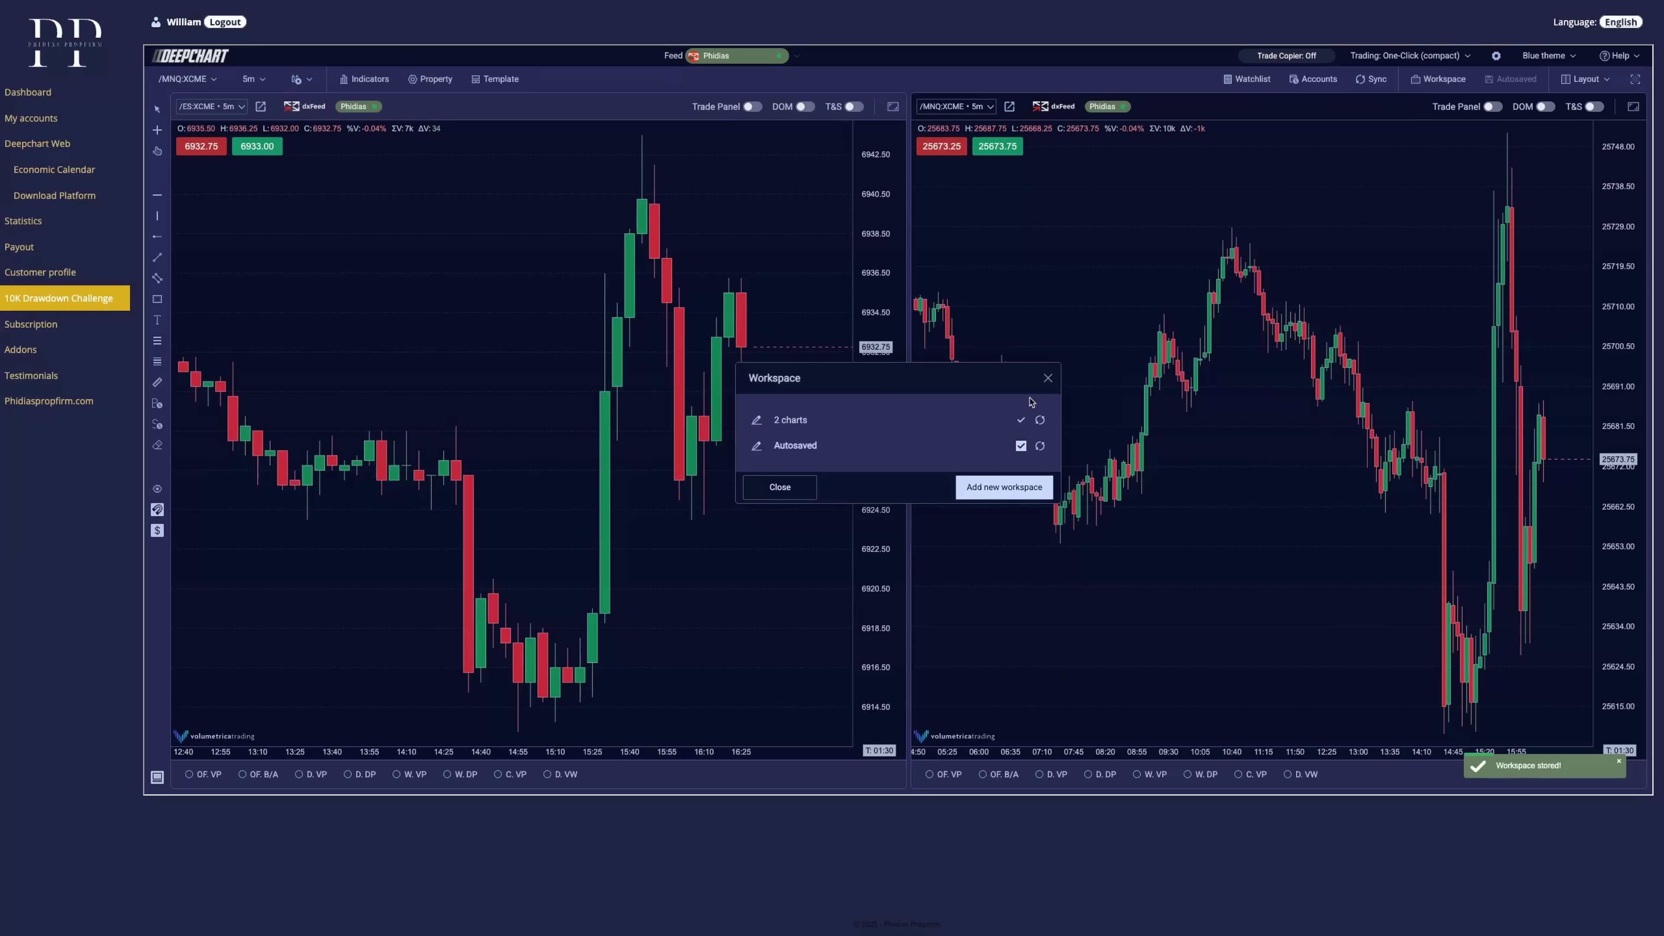
left_click(1020, 446)
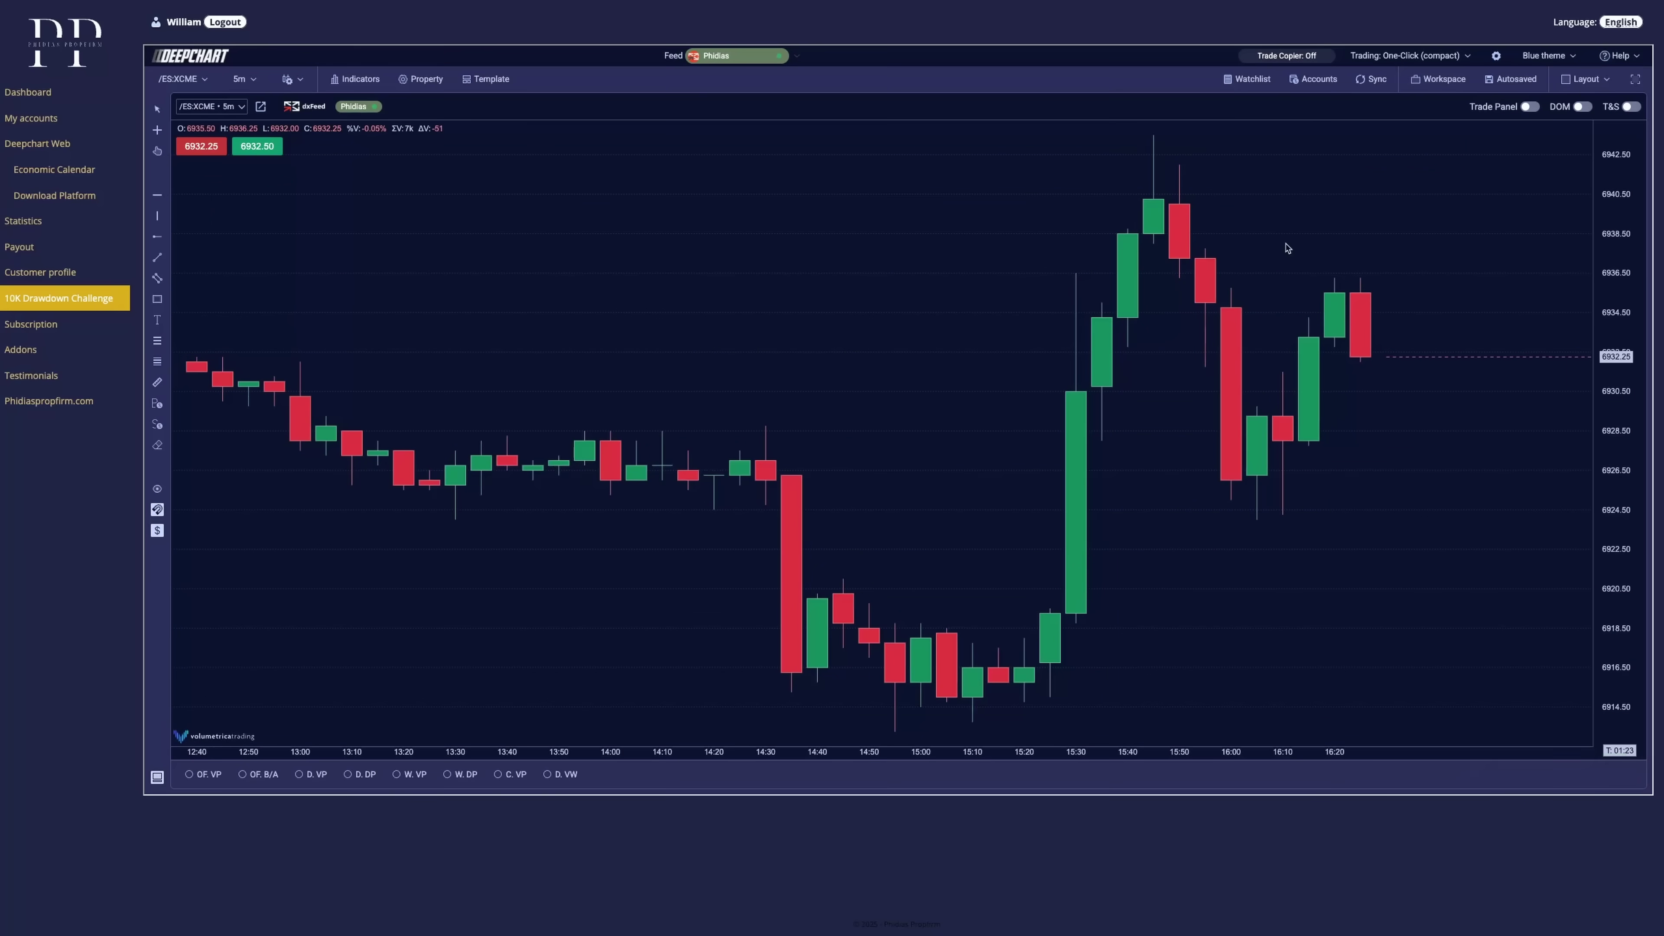
left_click(1039, 408)
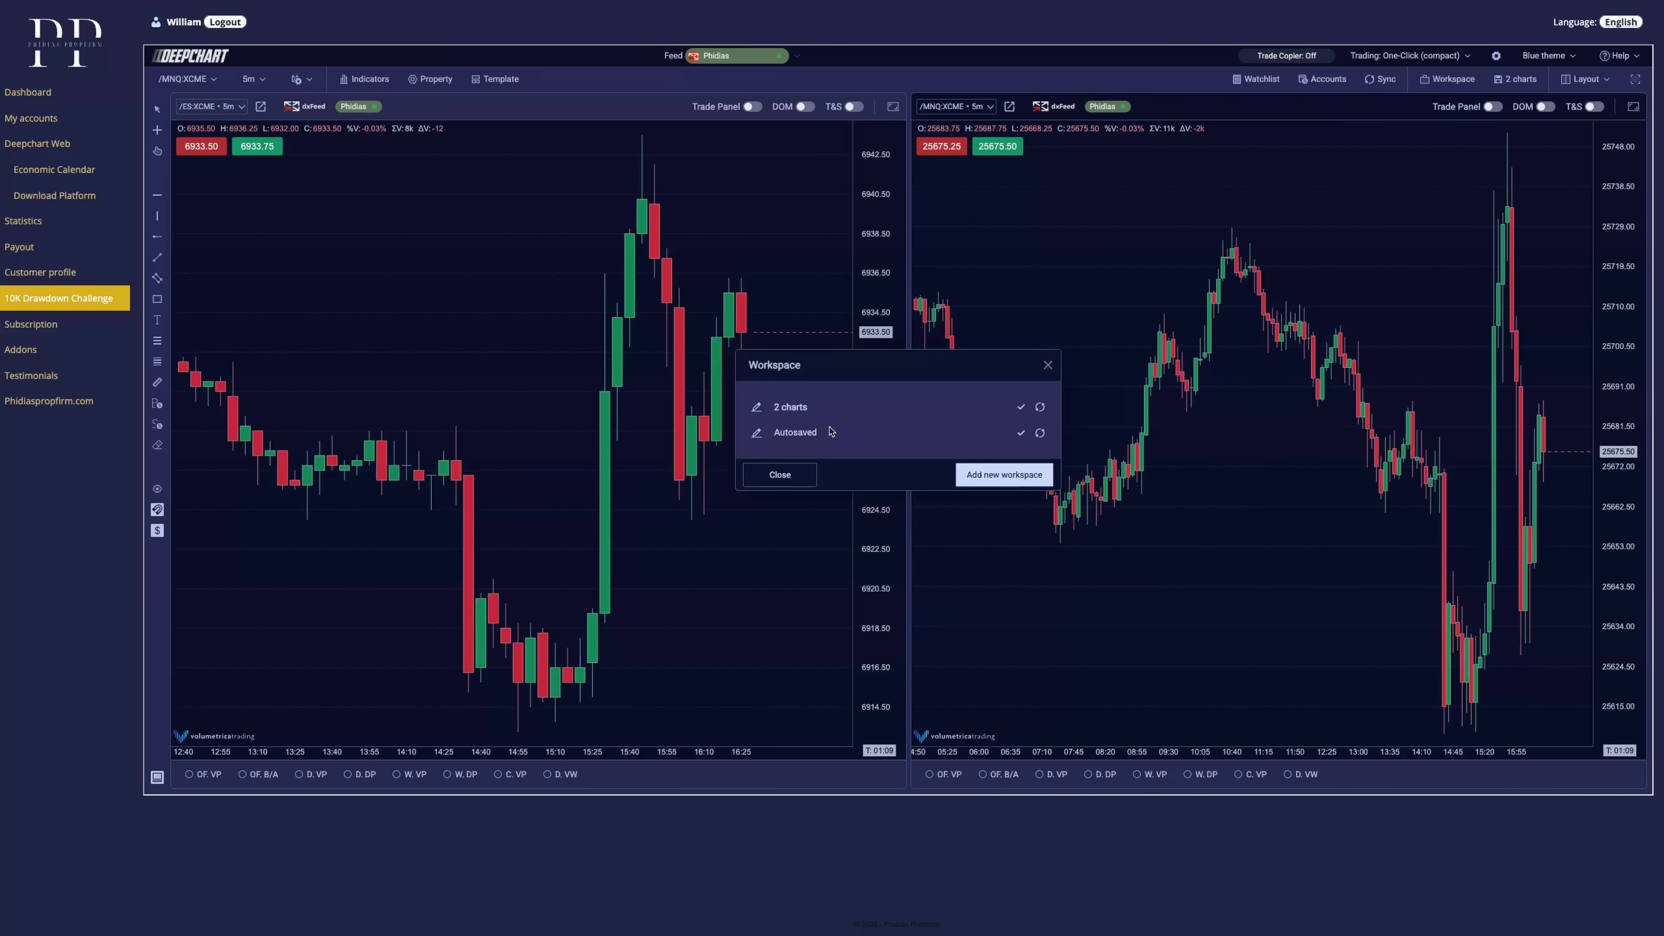
left_click(1040, 433)
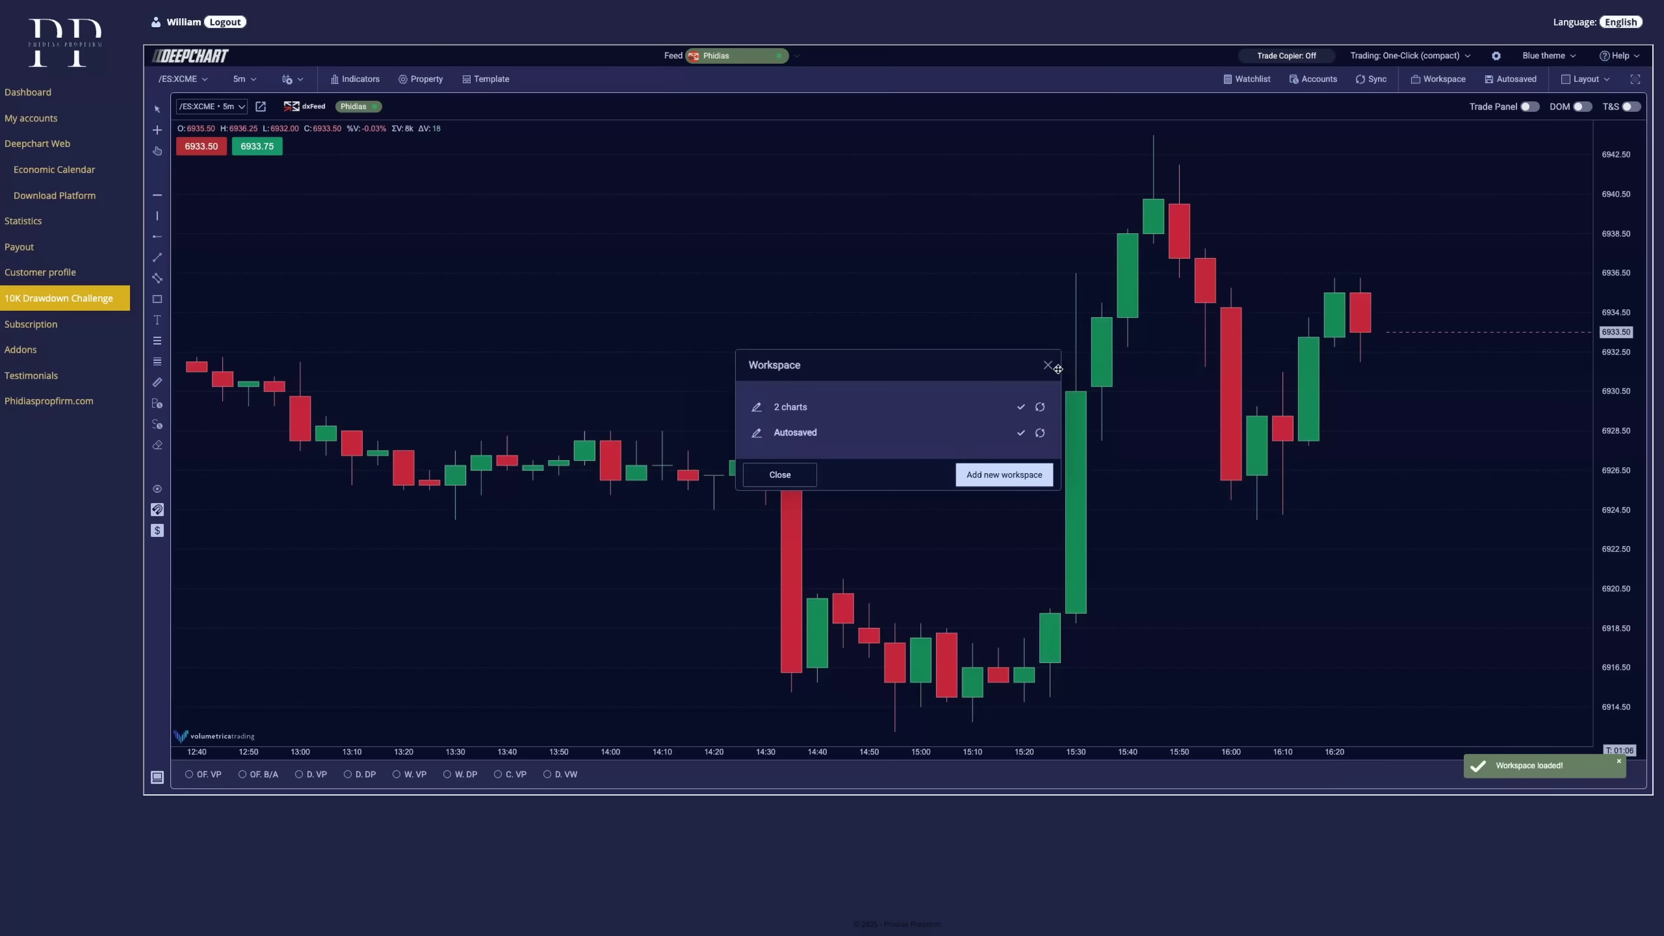
left_click(1047, 365)
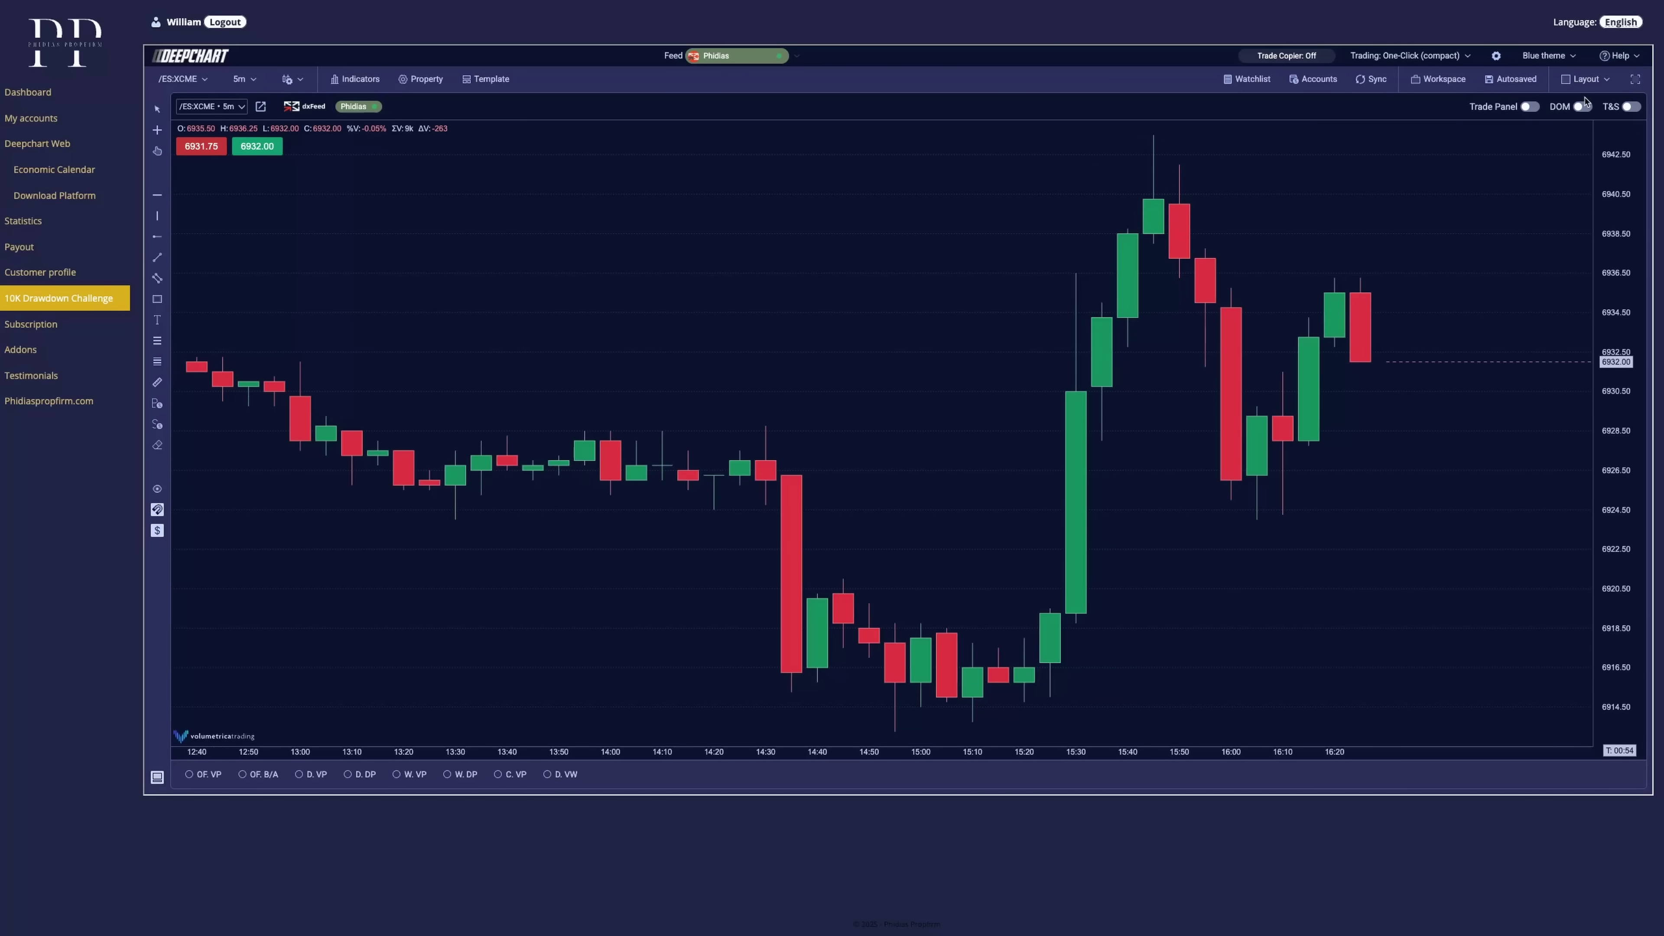
- Show the trade panel and set trading to One-Click (compact) after trying Multi-Click
left_click(1530, 107)
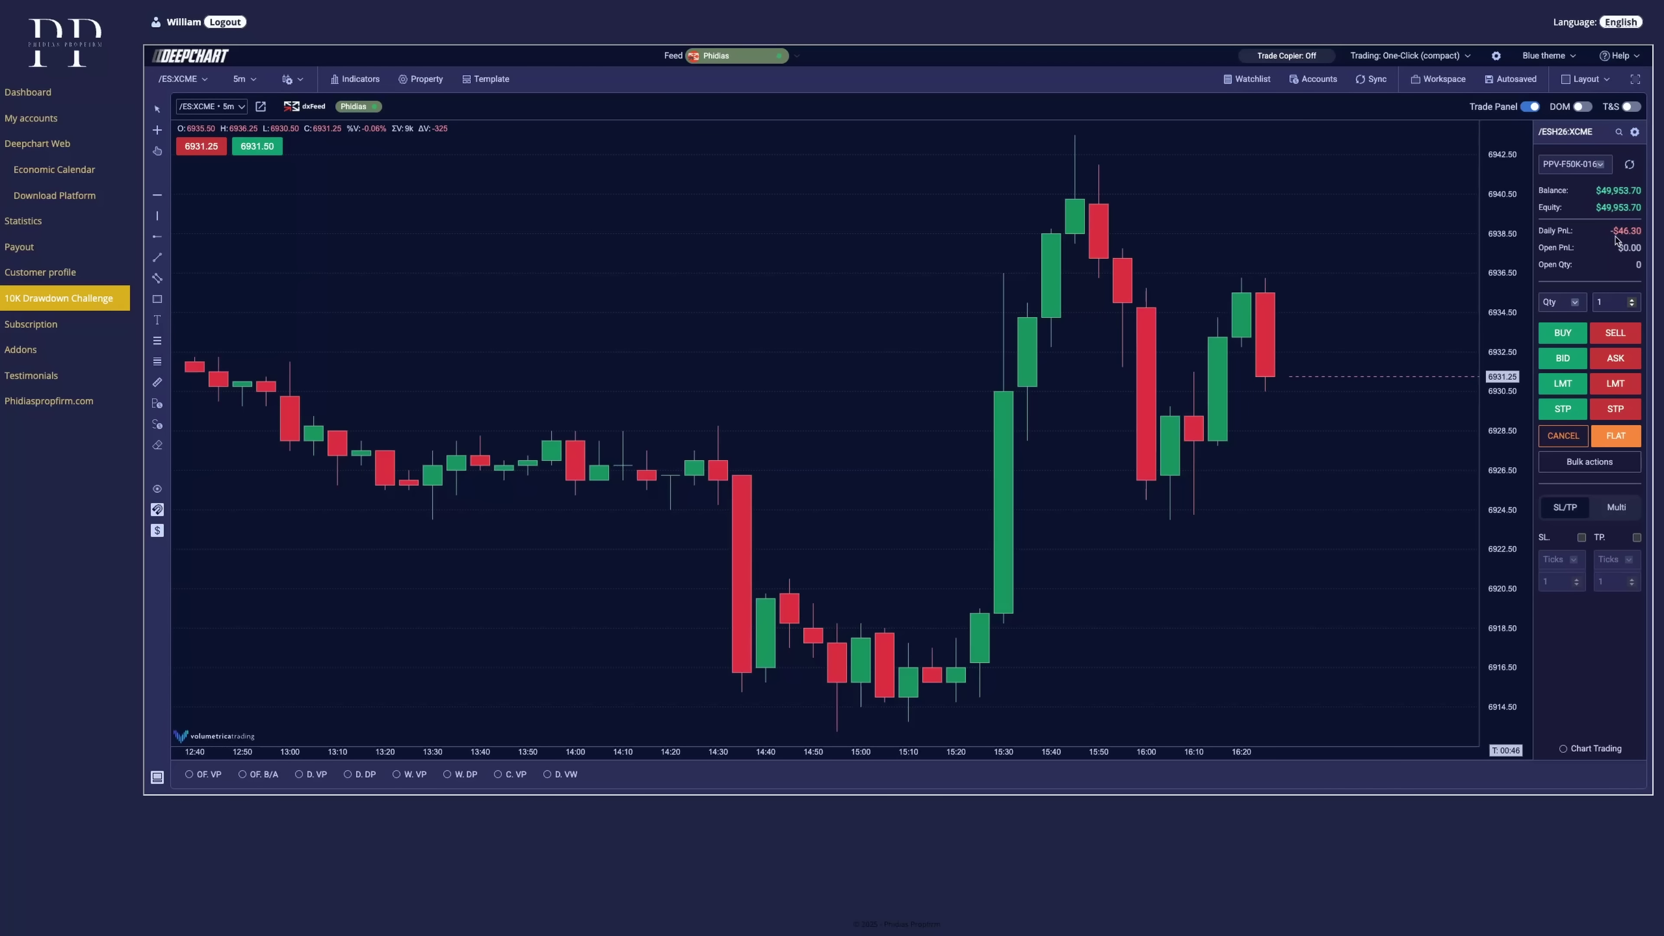
left_click(1550, 302)
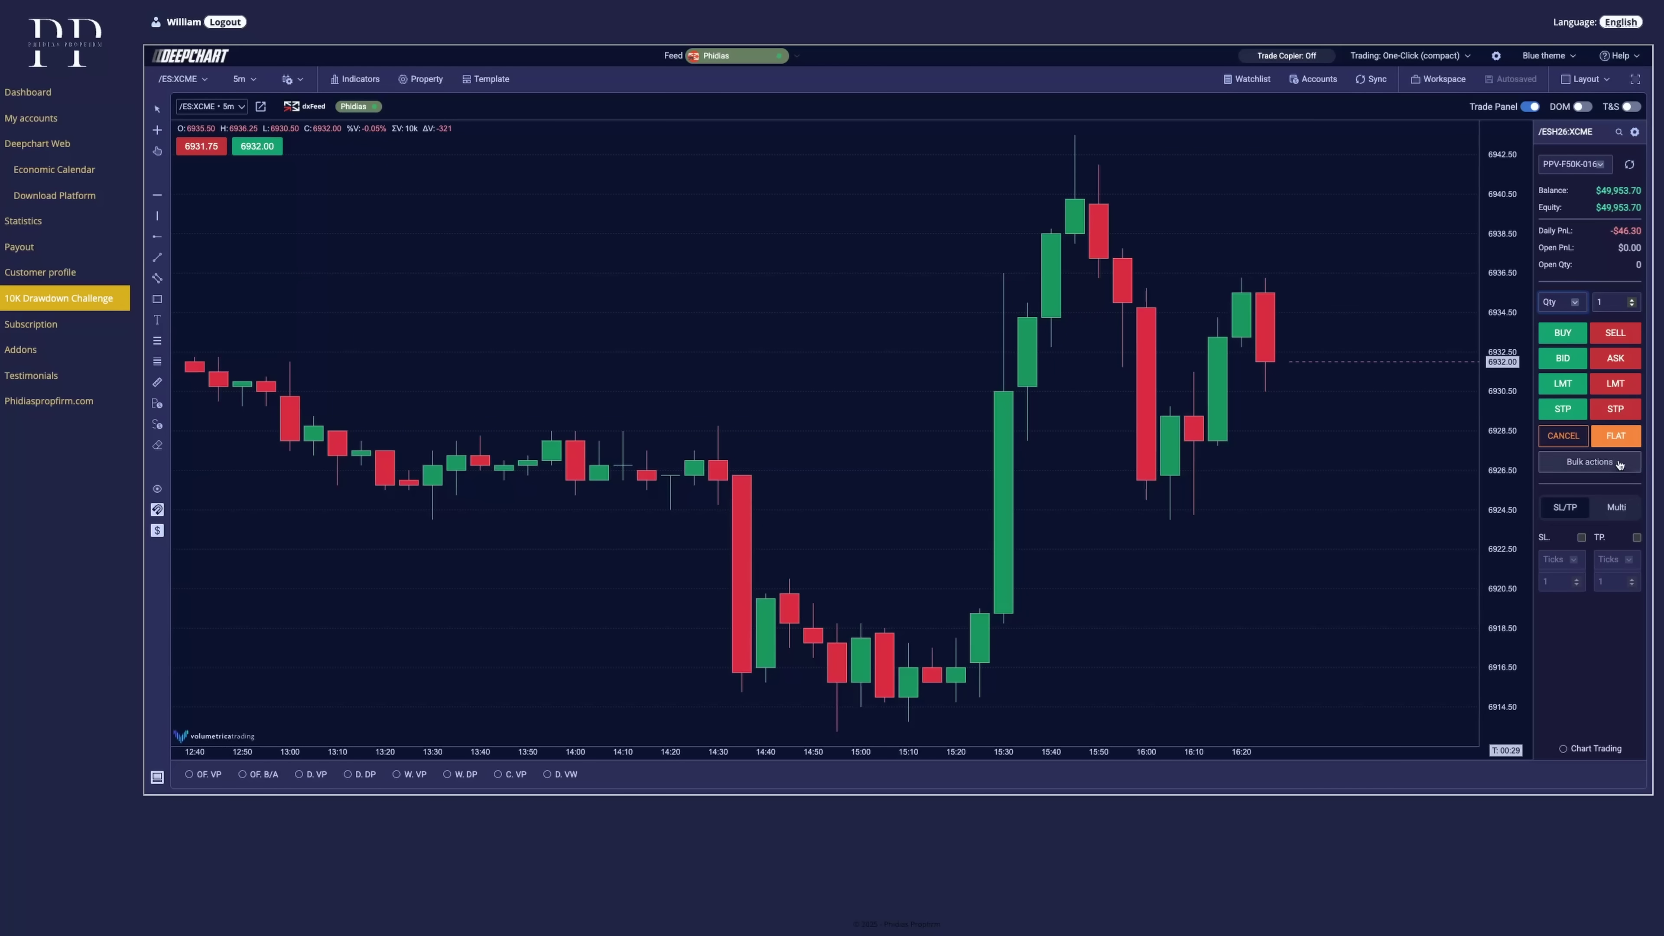
left_click(1434, 59)
left_click(1369, 75)
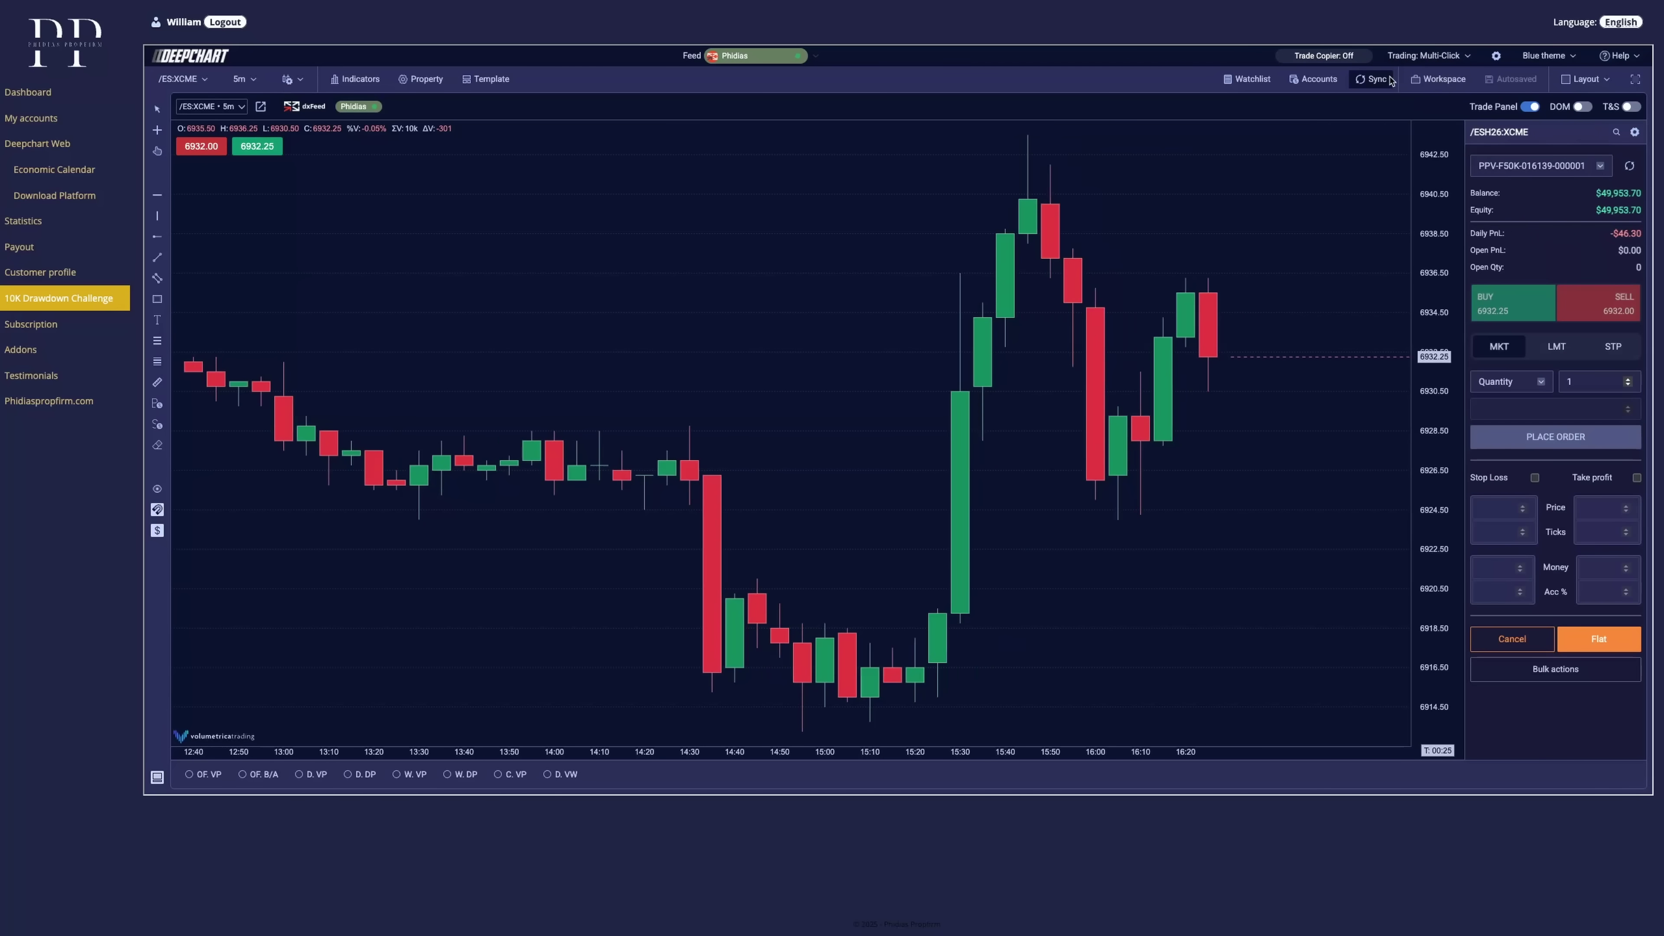
left_click(1428, 55)
left_click(1408, 117)
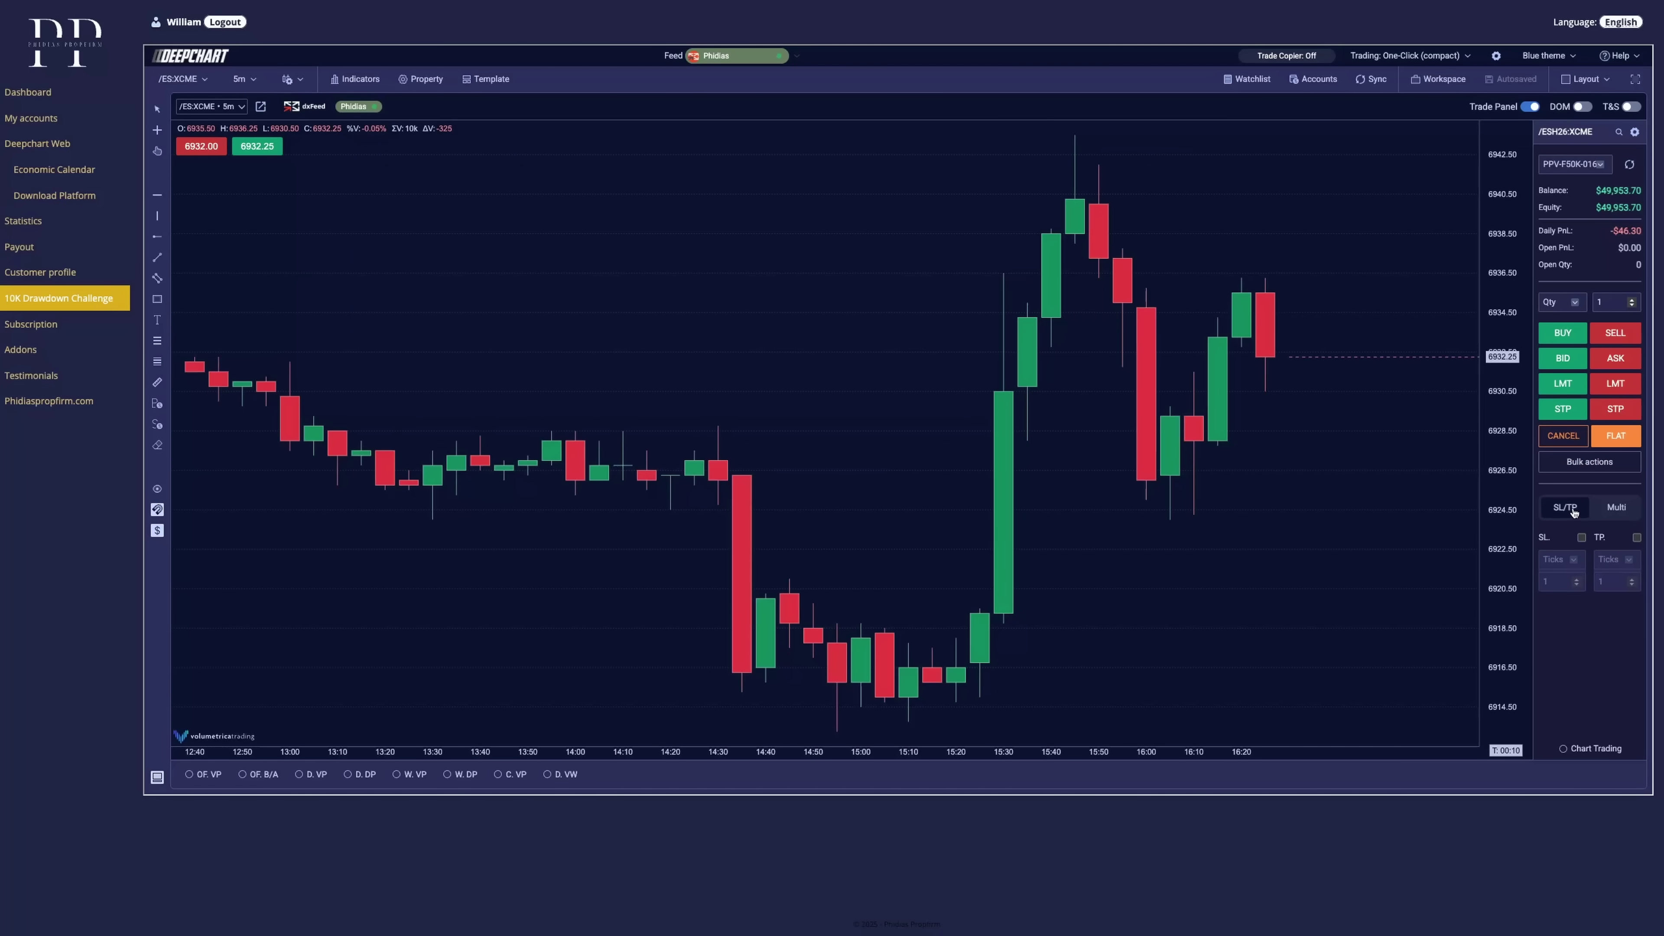
- Toggle the SL stop-loss option on and back off
left_click(1581, 537)
left_click(1637, 539)
left_click(1636, 538)
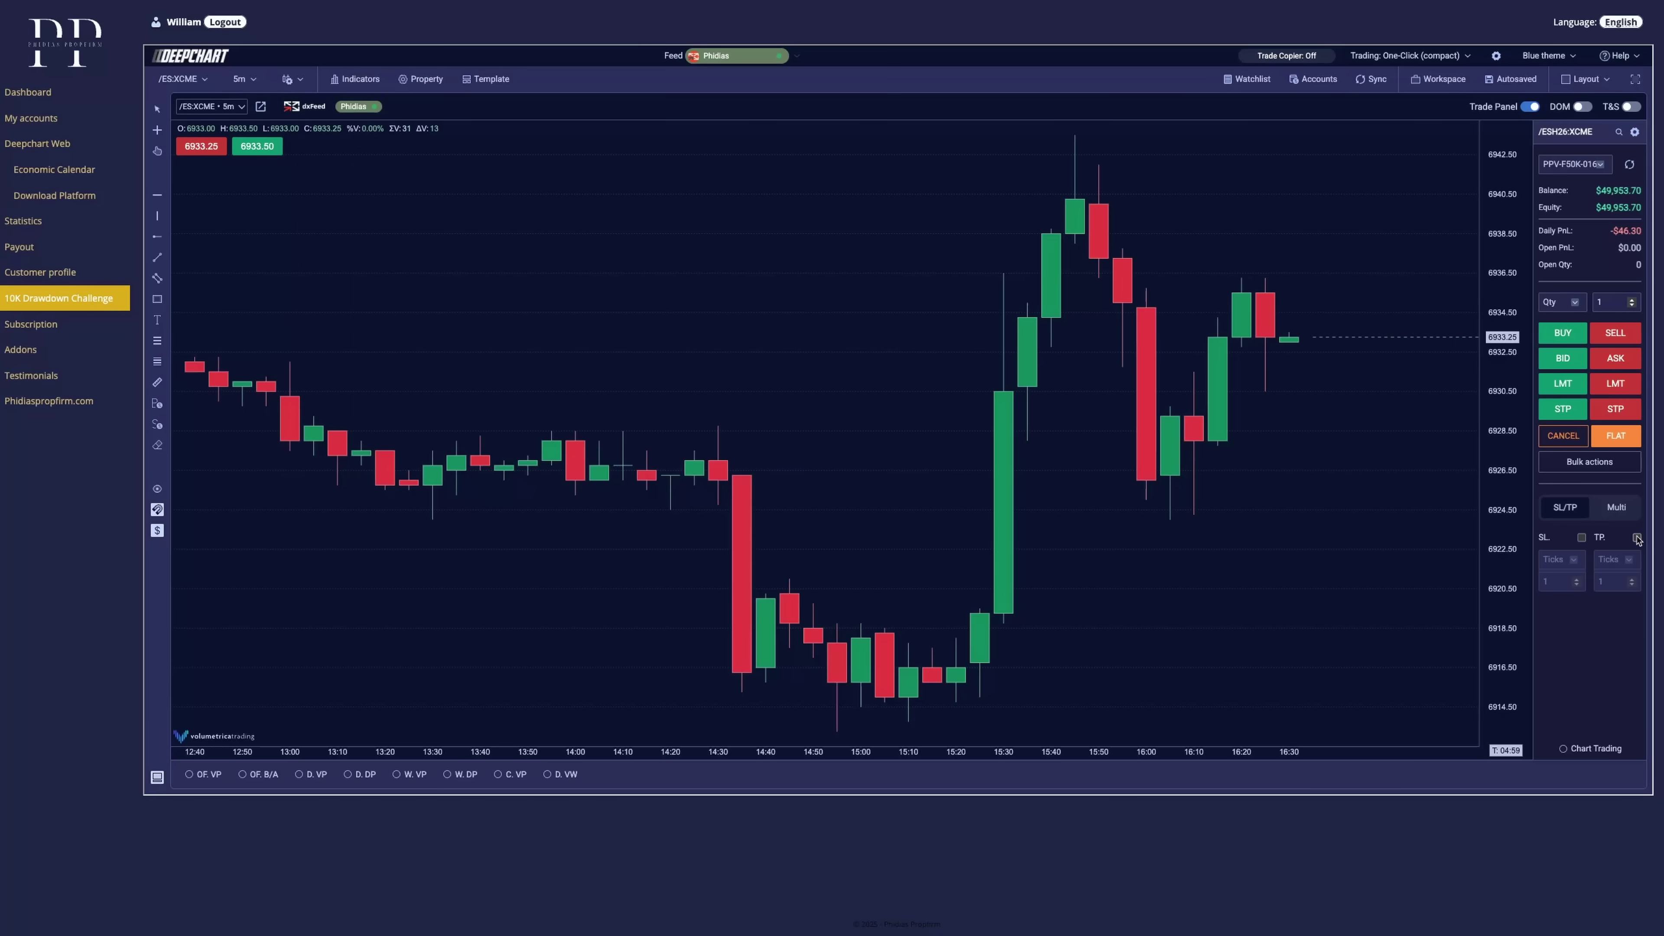
- Show the DOM, place then cancel a 1-lot buy limit at 6933.25, and open Time & Sales
left_click(1582, 107)
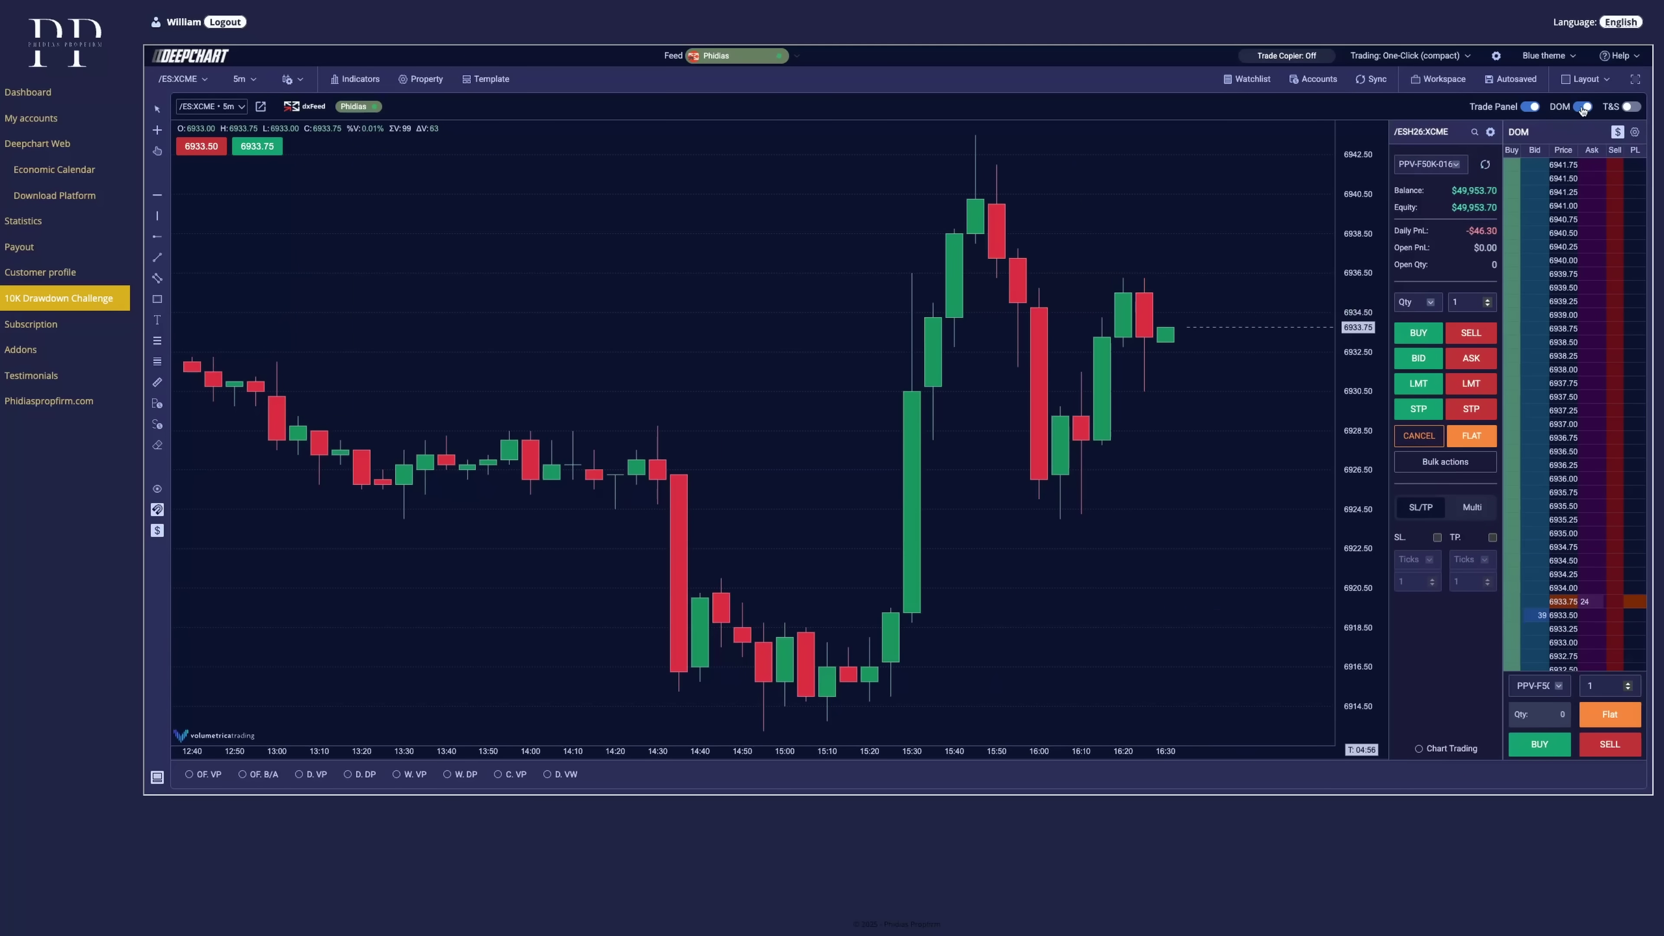
scroll(1528, 518, "down", 4)
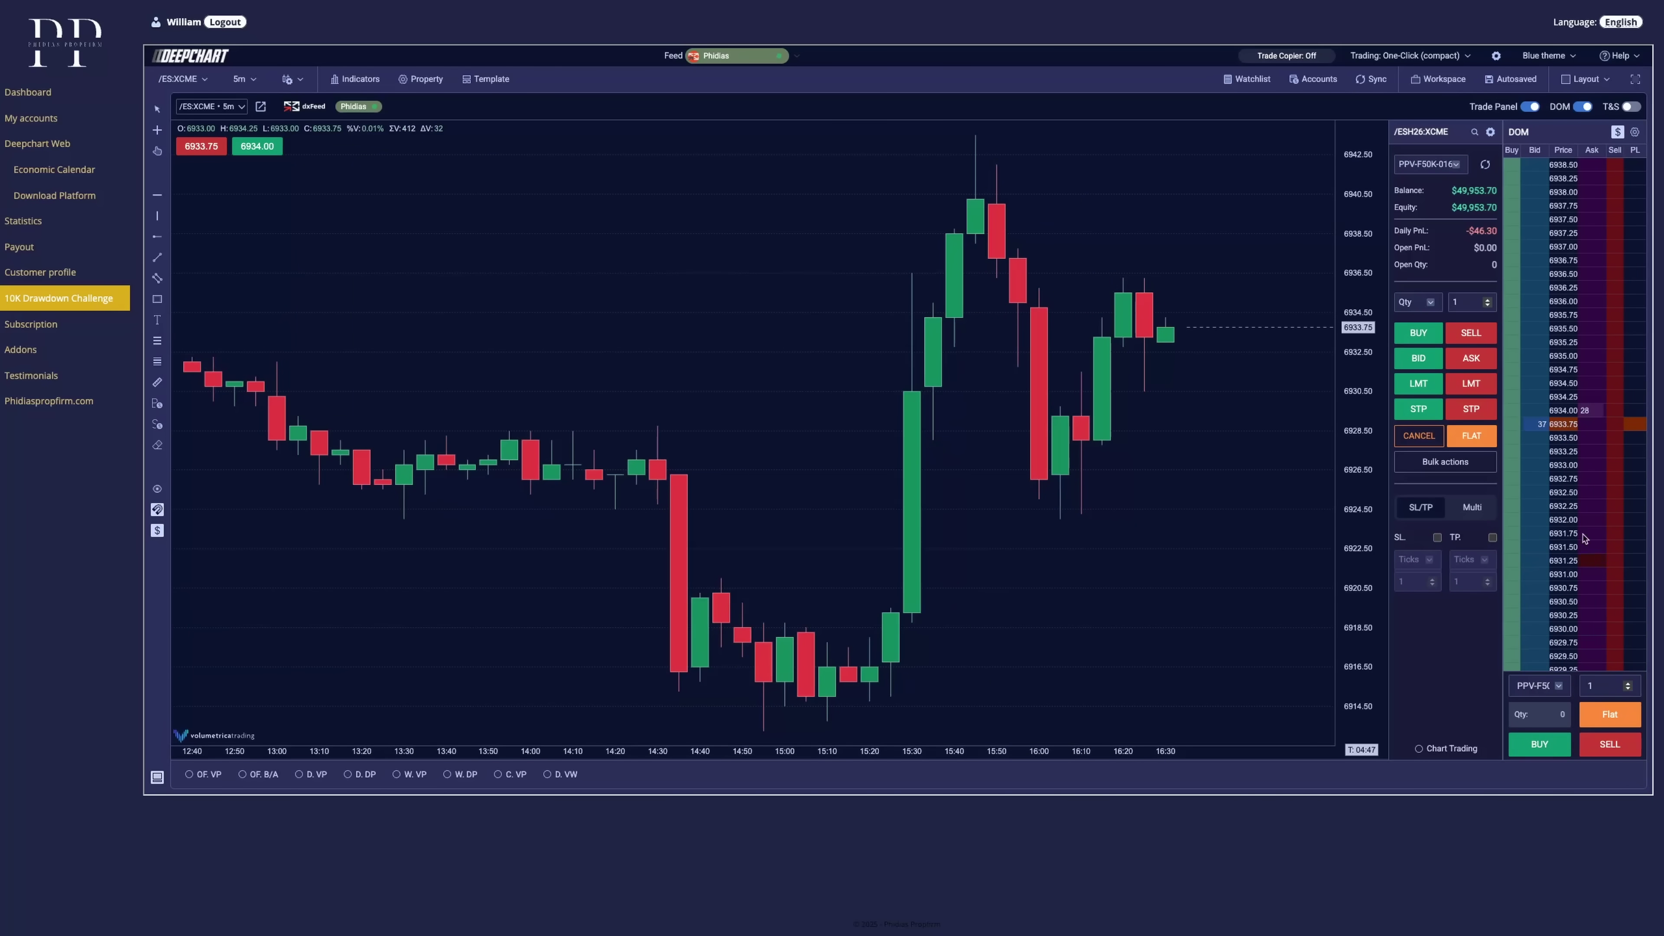
left_click(1538, 467)
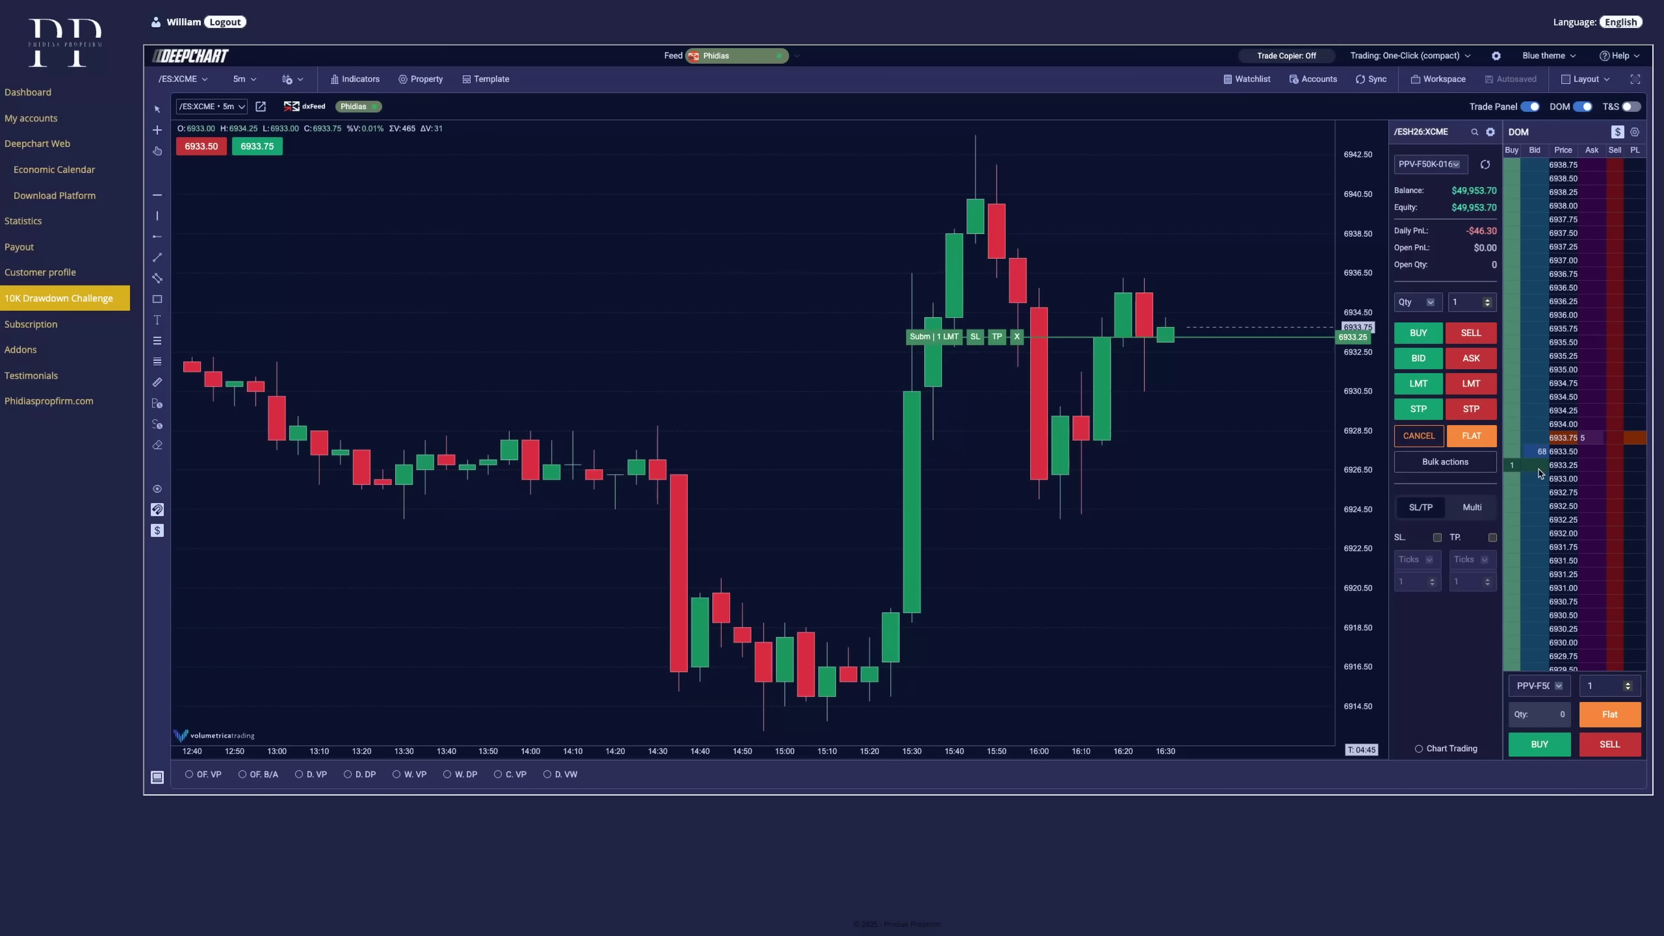
left_click(1017, 337)
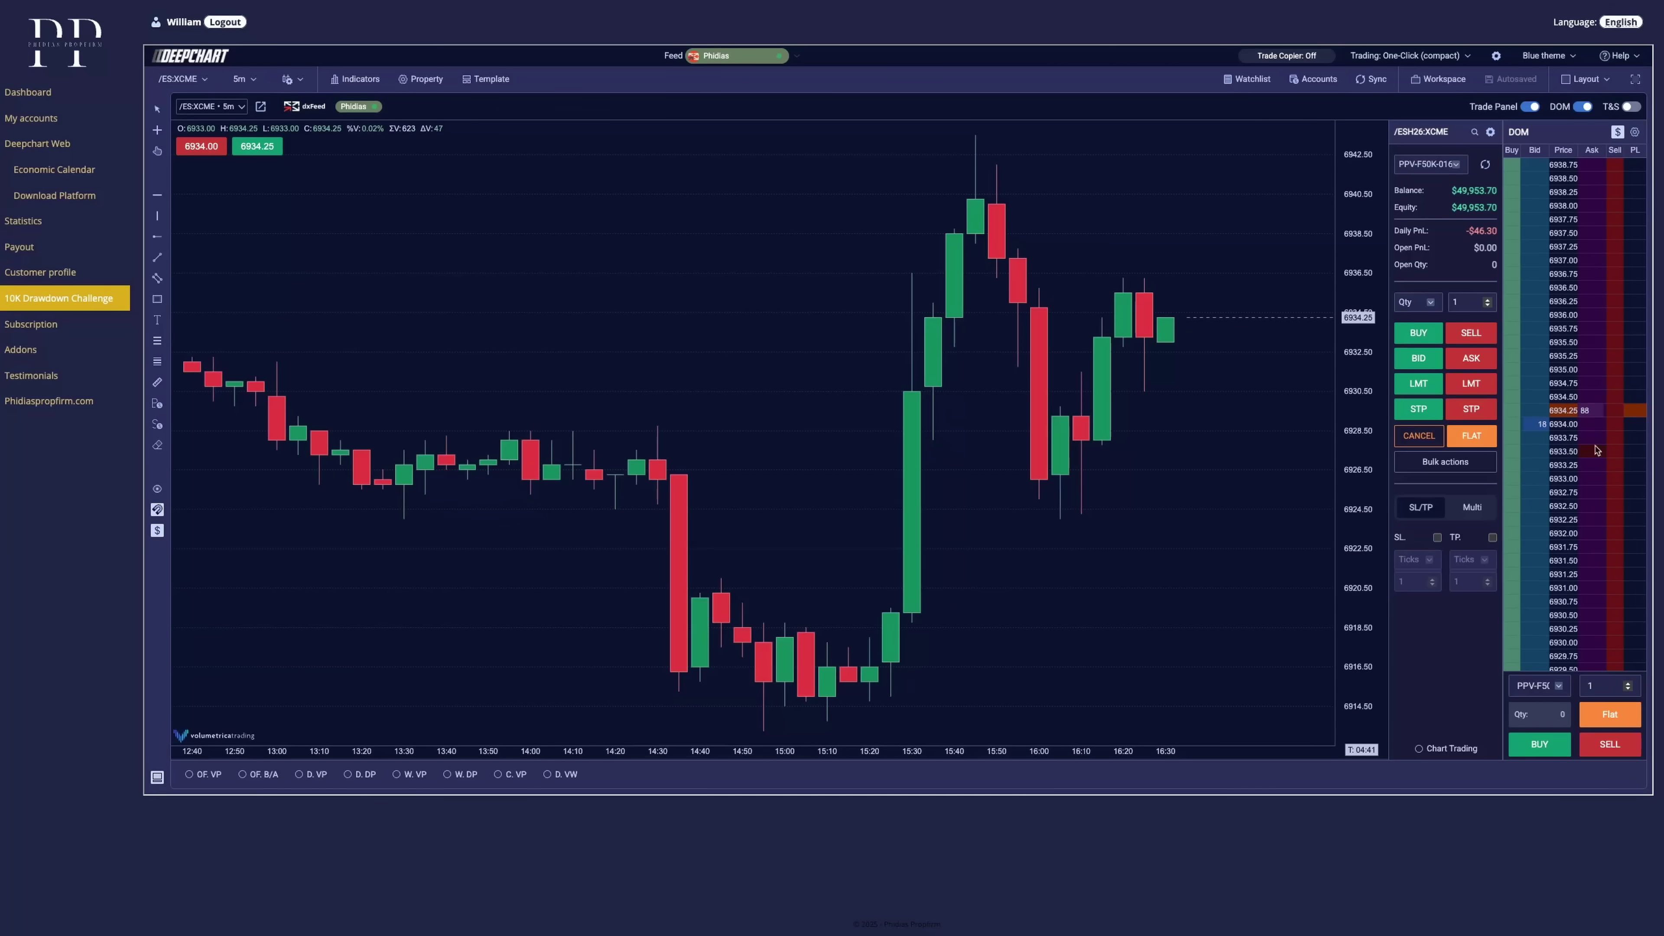
left_click(1629, 107)
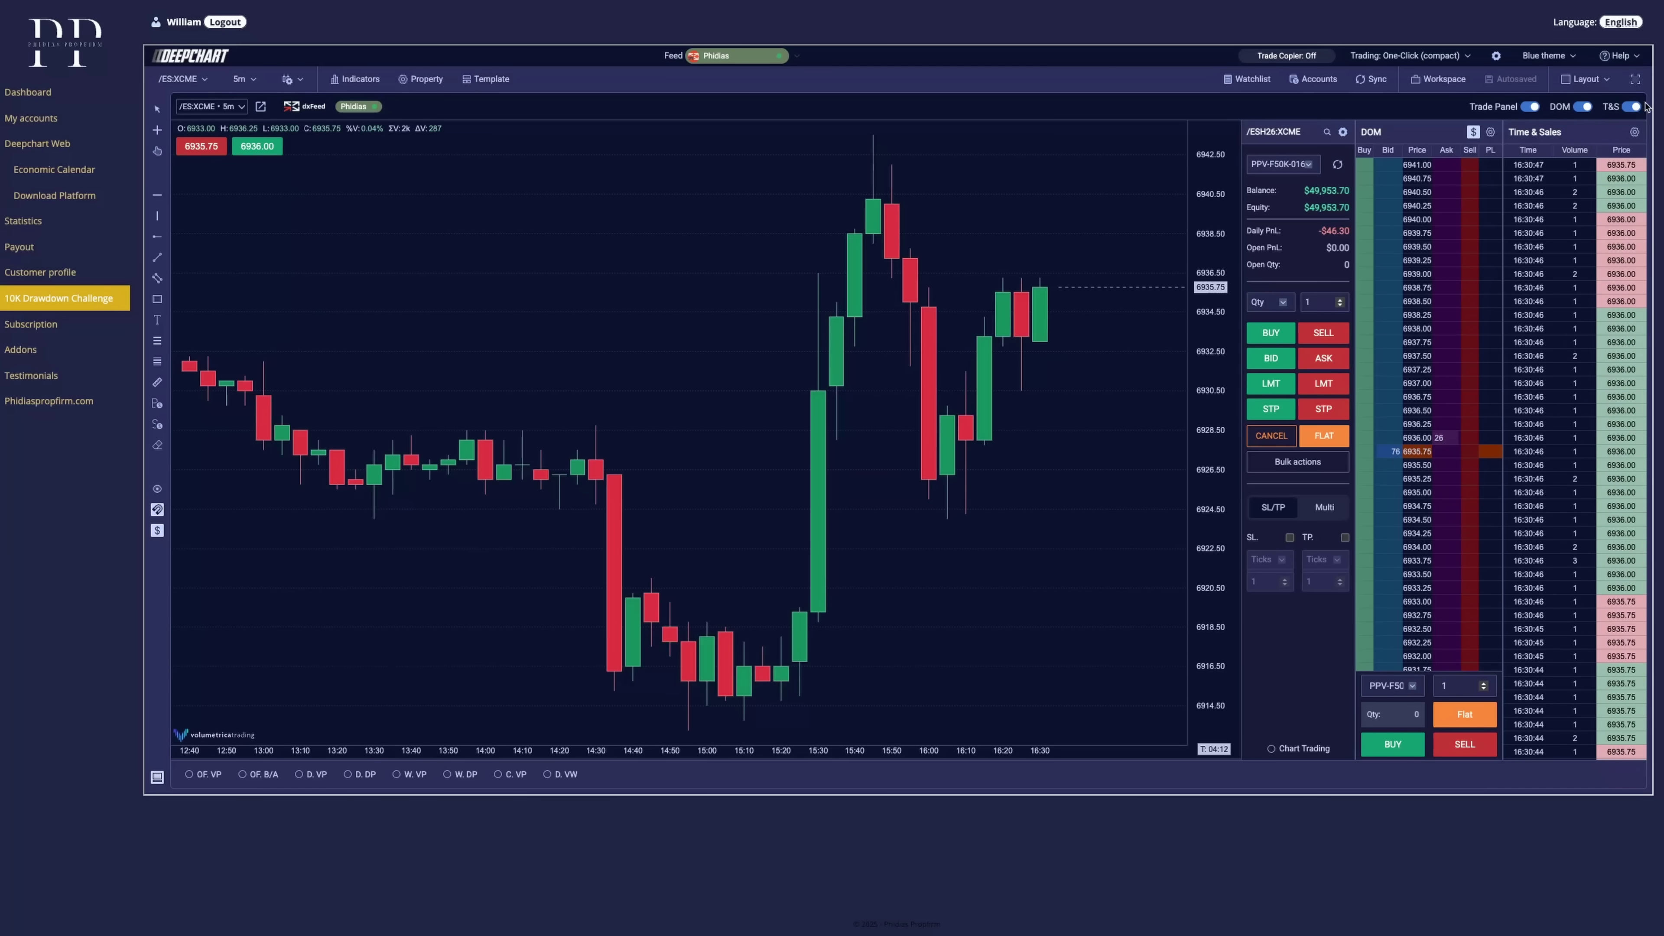
- Close Time & Sales and the DOM ladder, then buy one contract at market
left_click(1644, 107)
left_click(1580, 109)
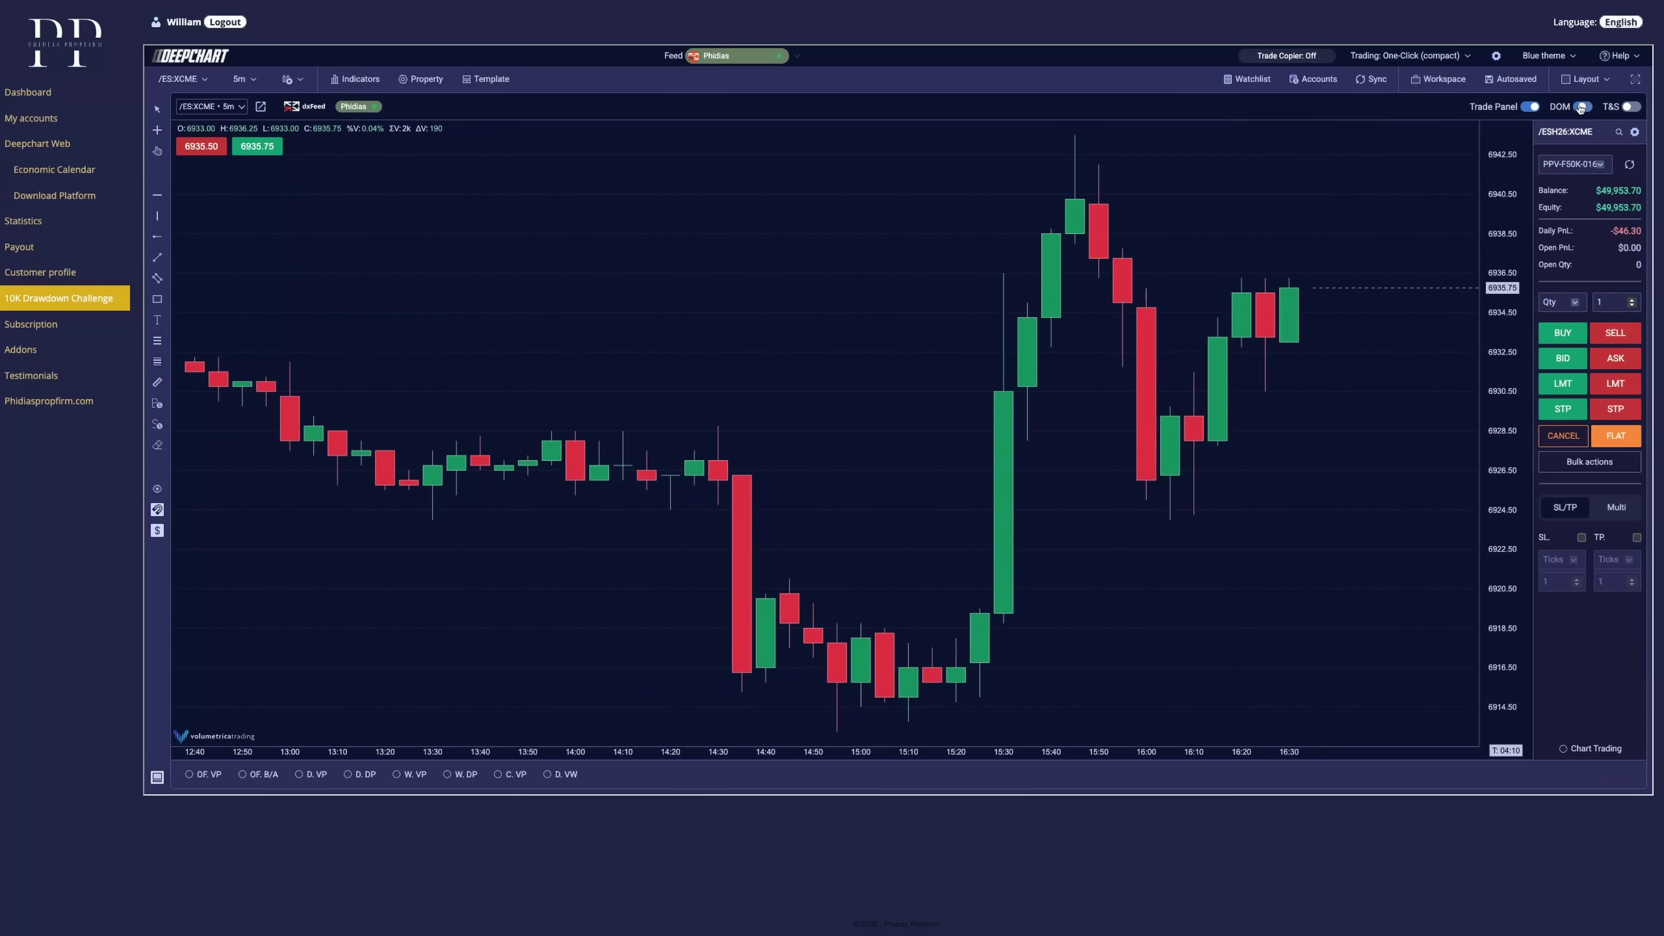
left_click(1563, 333)
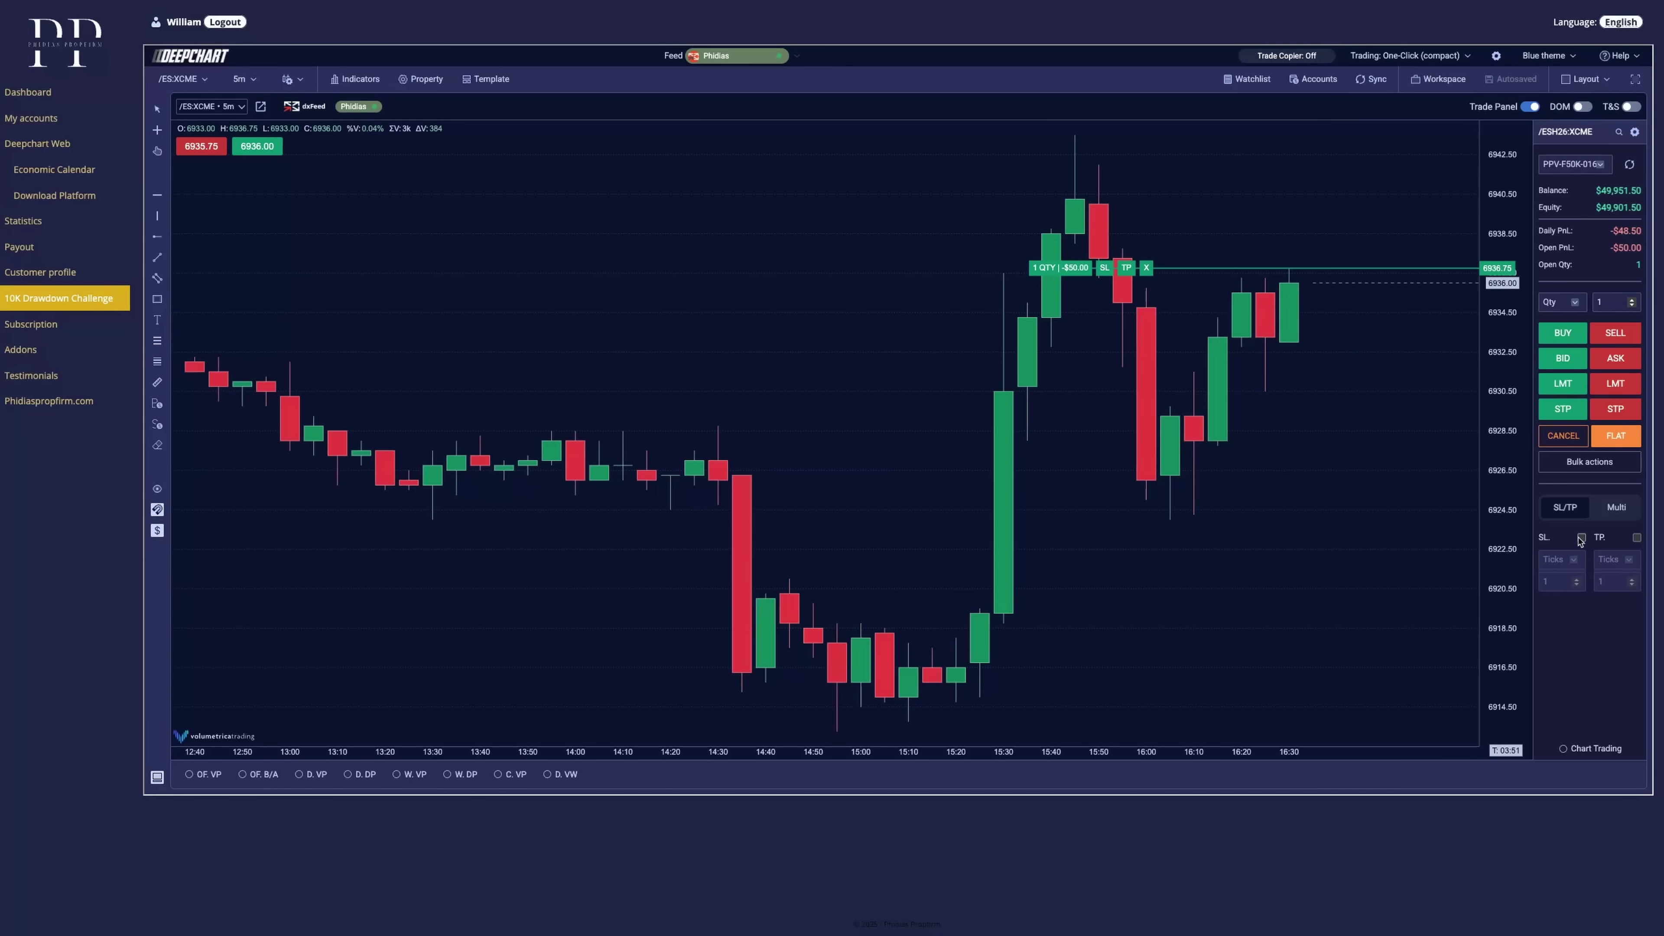
- Drag the stop to 6932.00 and target near 6940.50, flatten, and hide the trade panel
left_click_drag(1103, 267, 1098, 367)
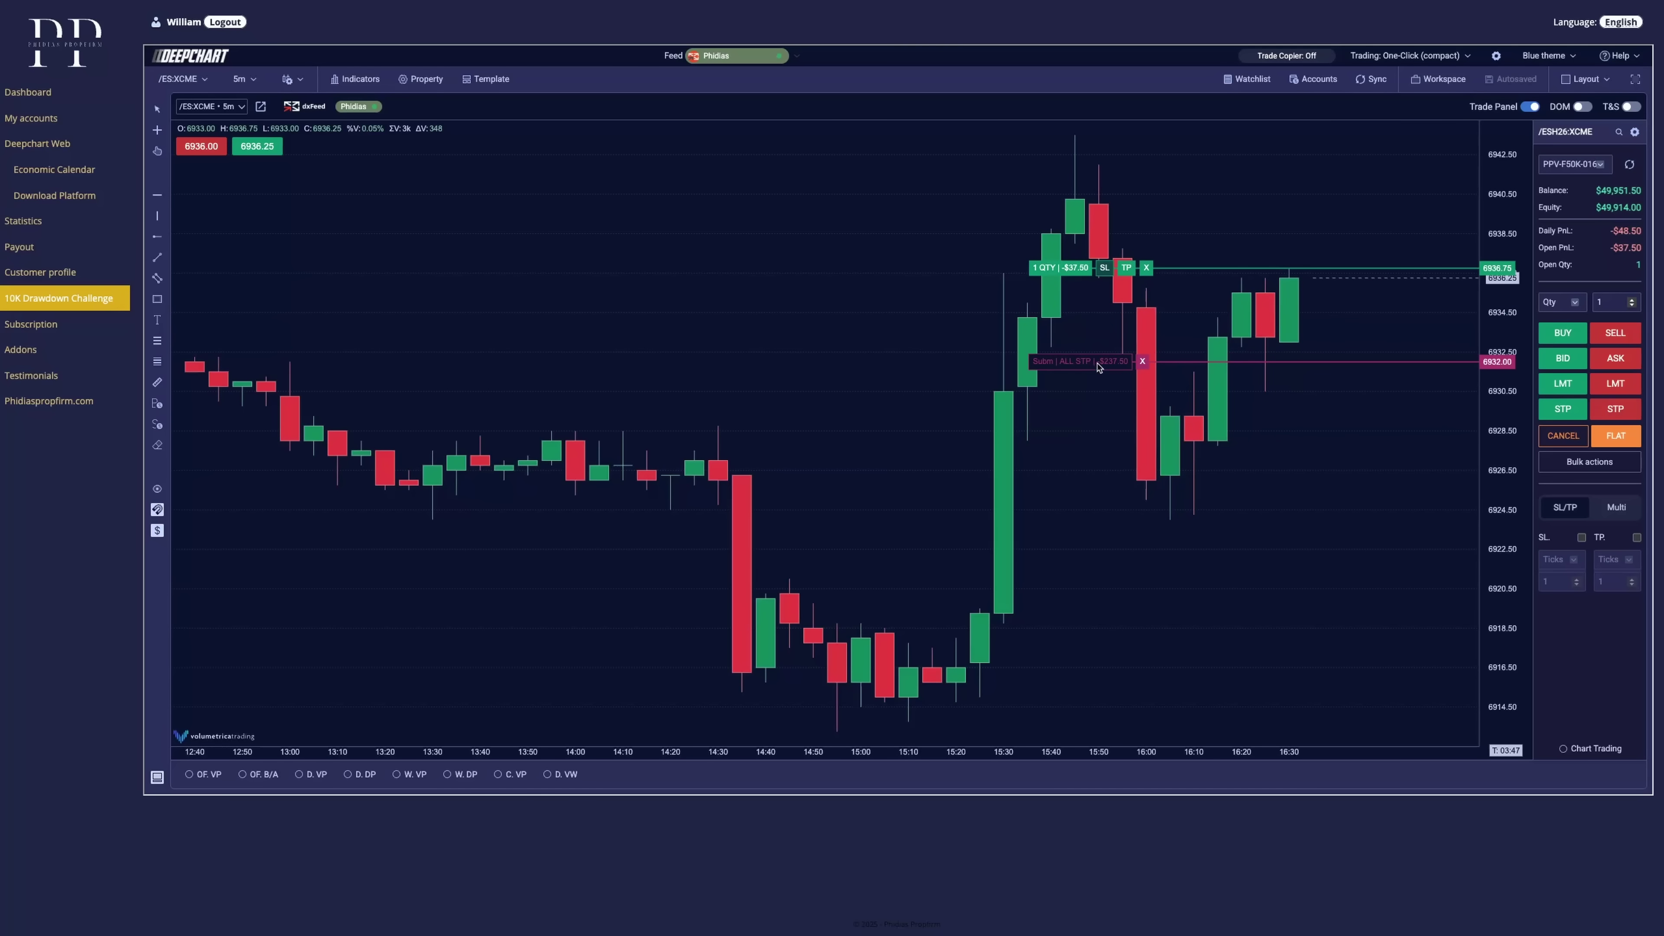
left_click_drag(1126, 268, 1125, 195)
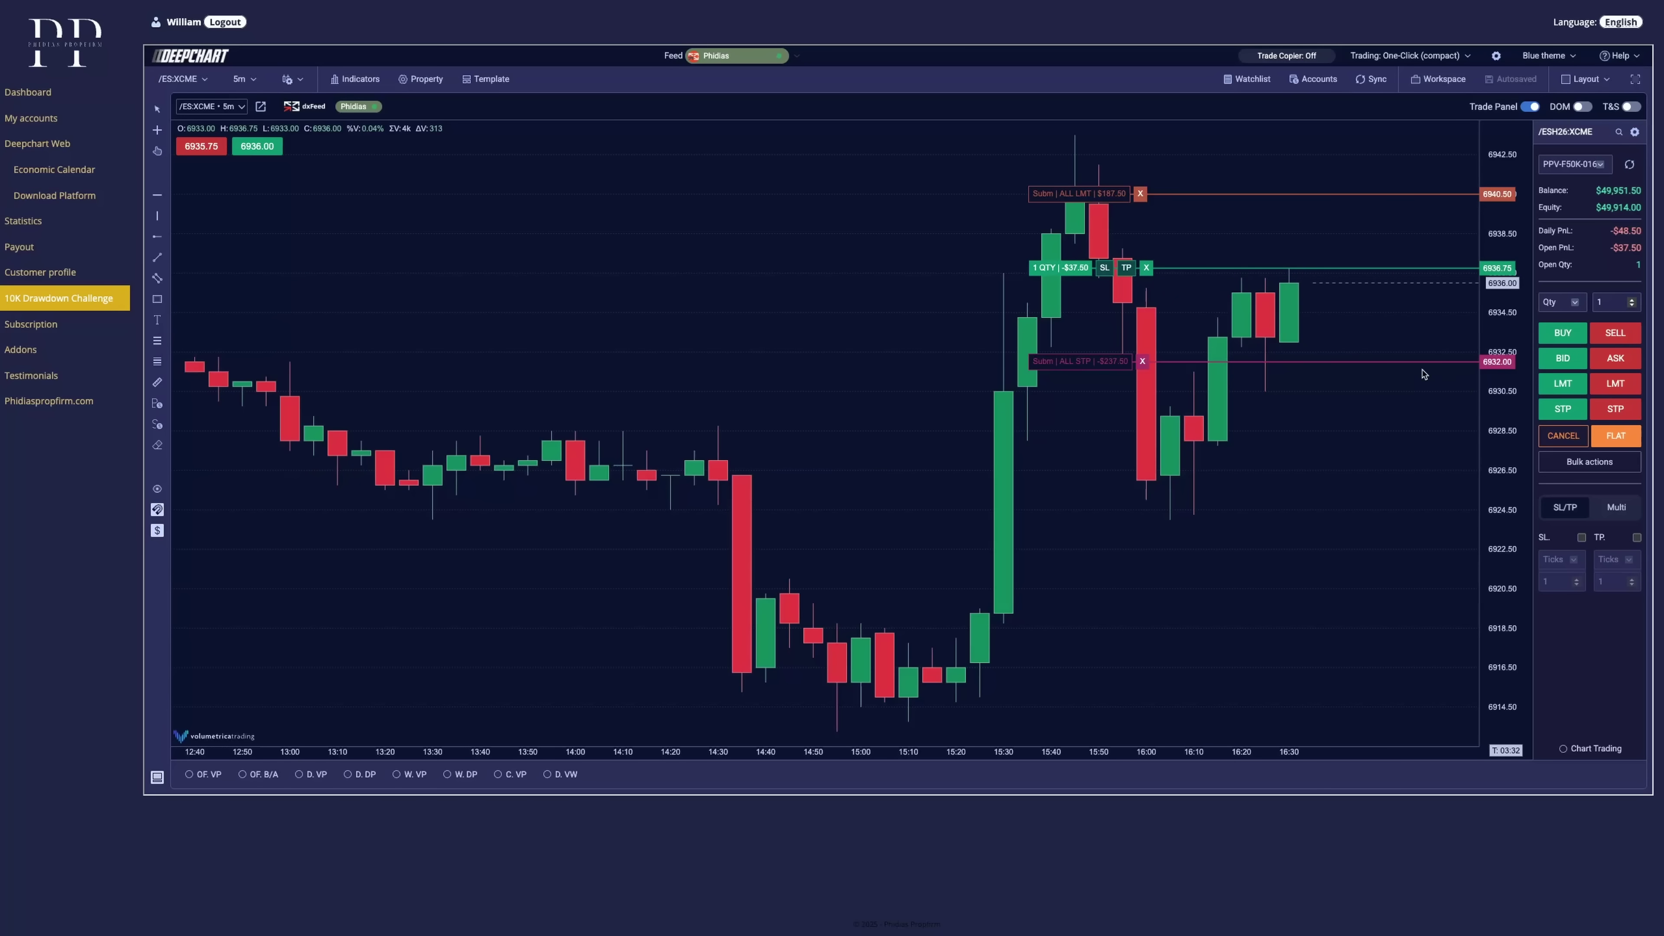
left_click(1613, 437)
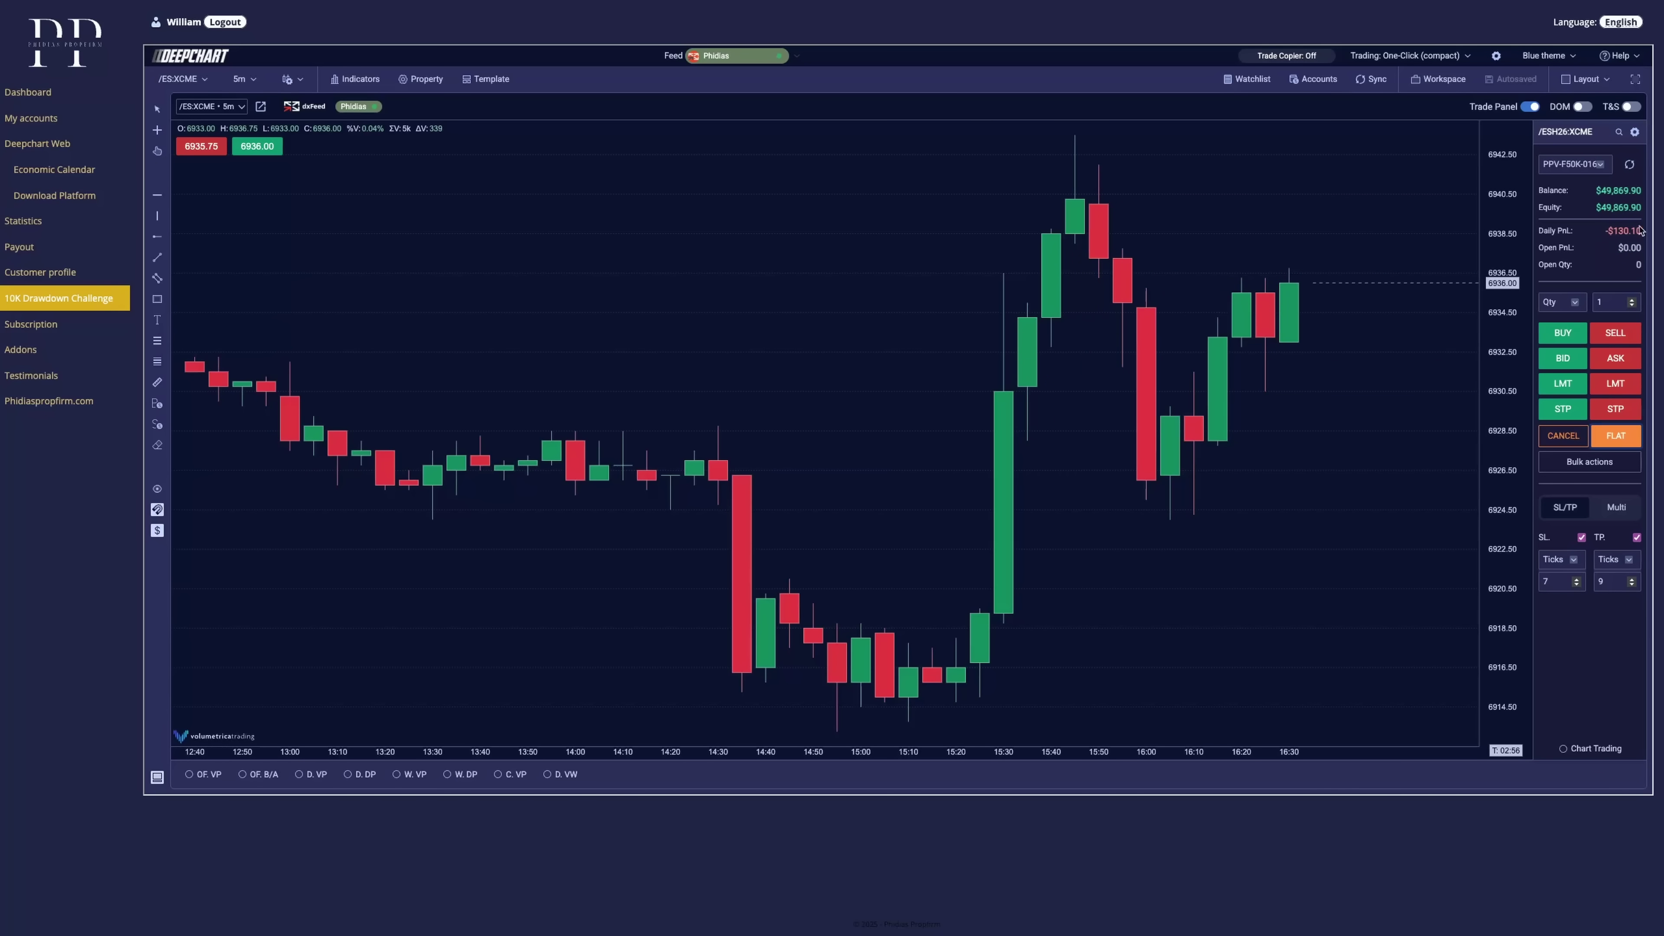
left_click(1530, 106)
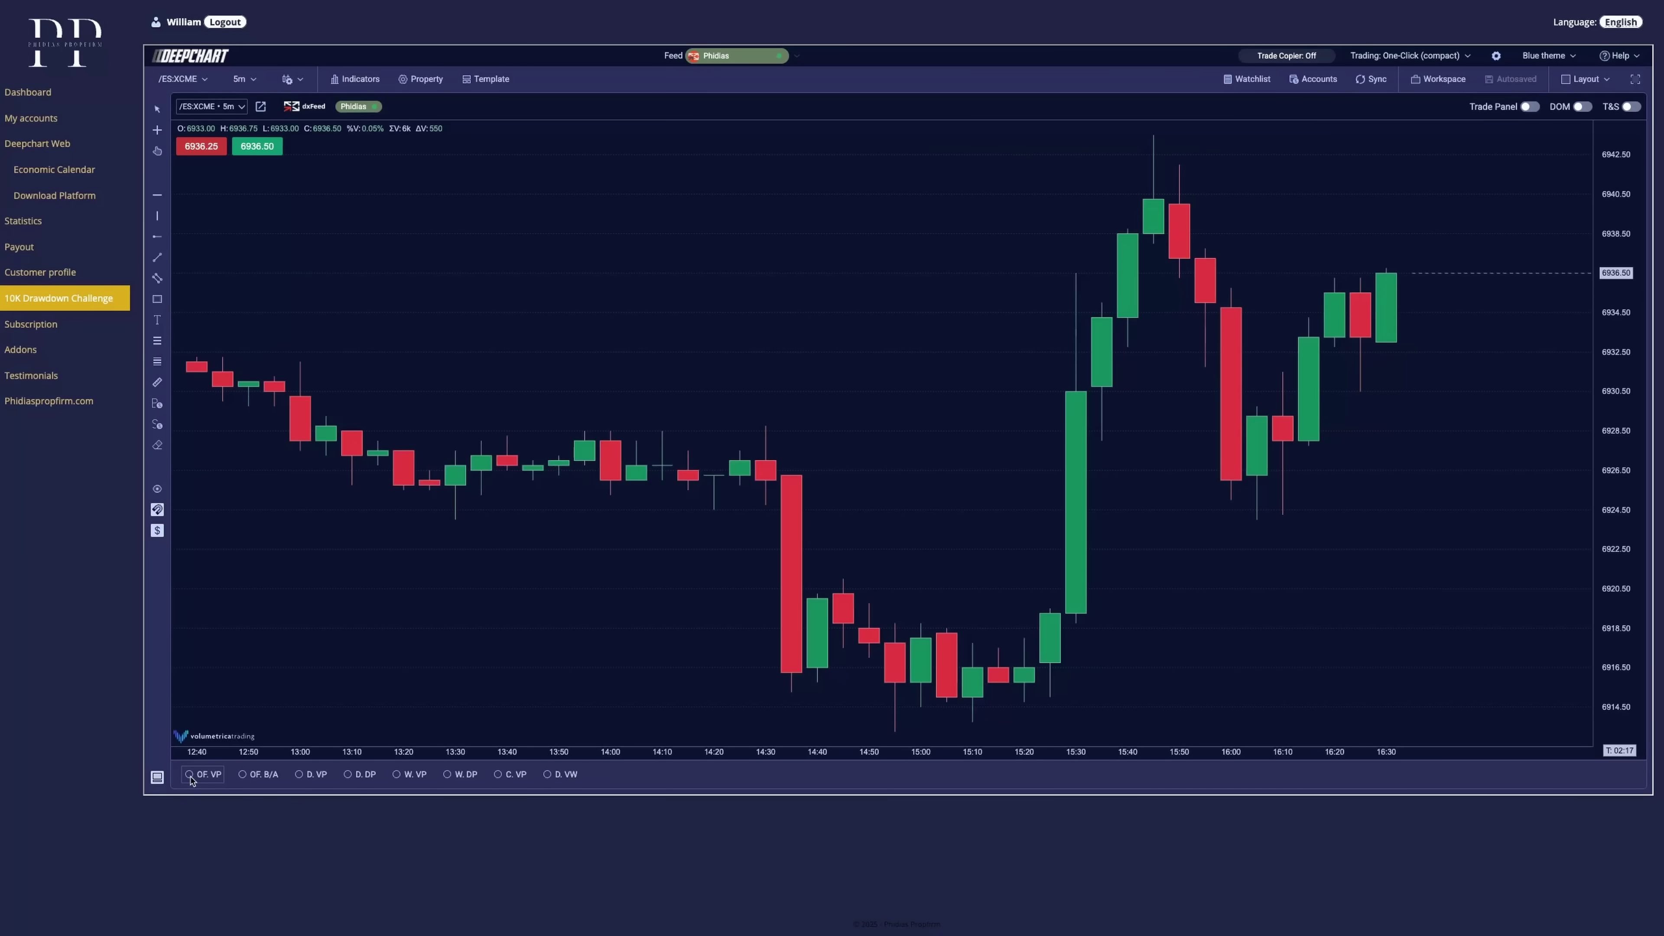
left_click(189, 774)
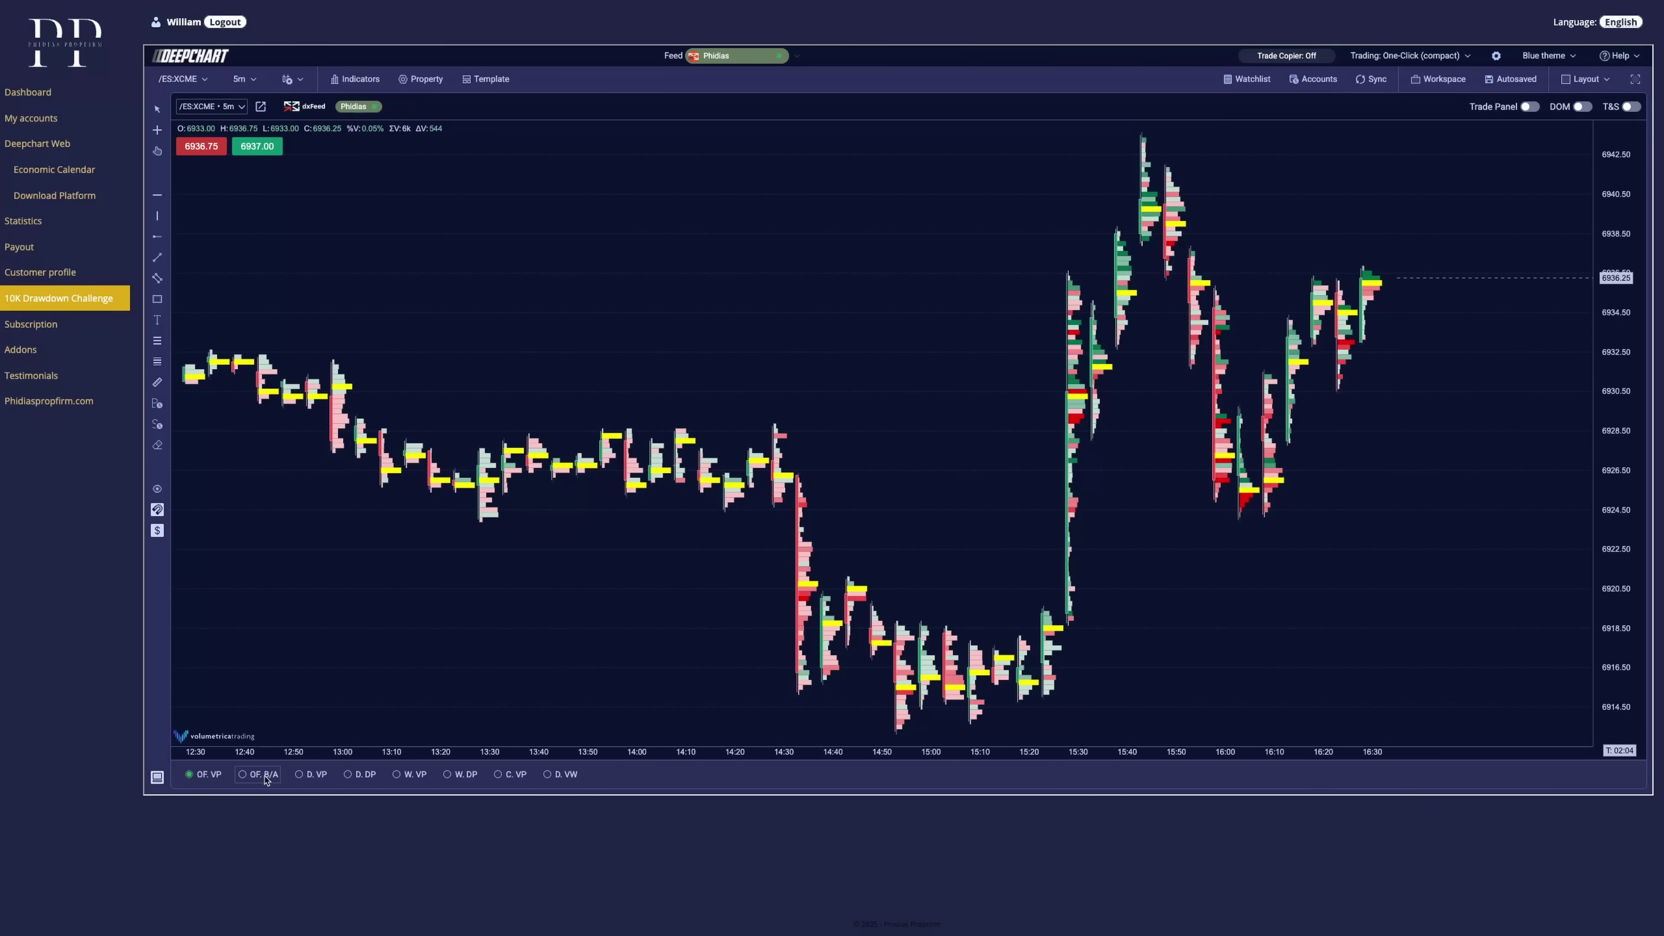
left_click(308, 775)
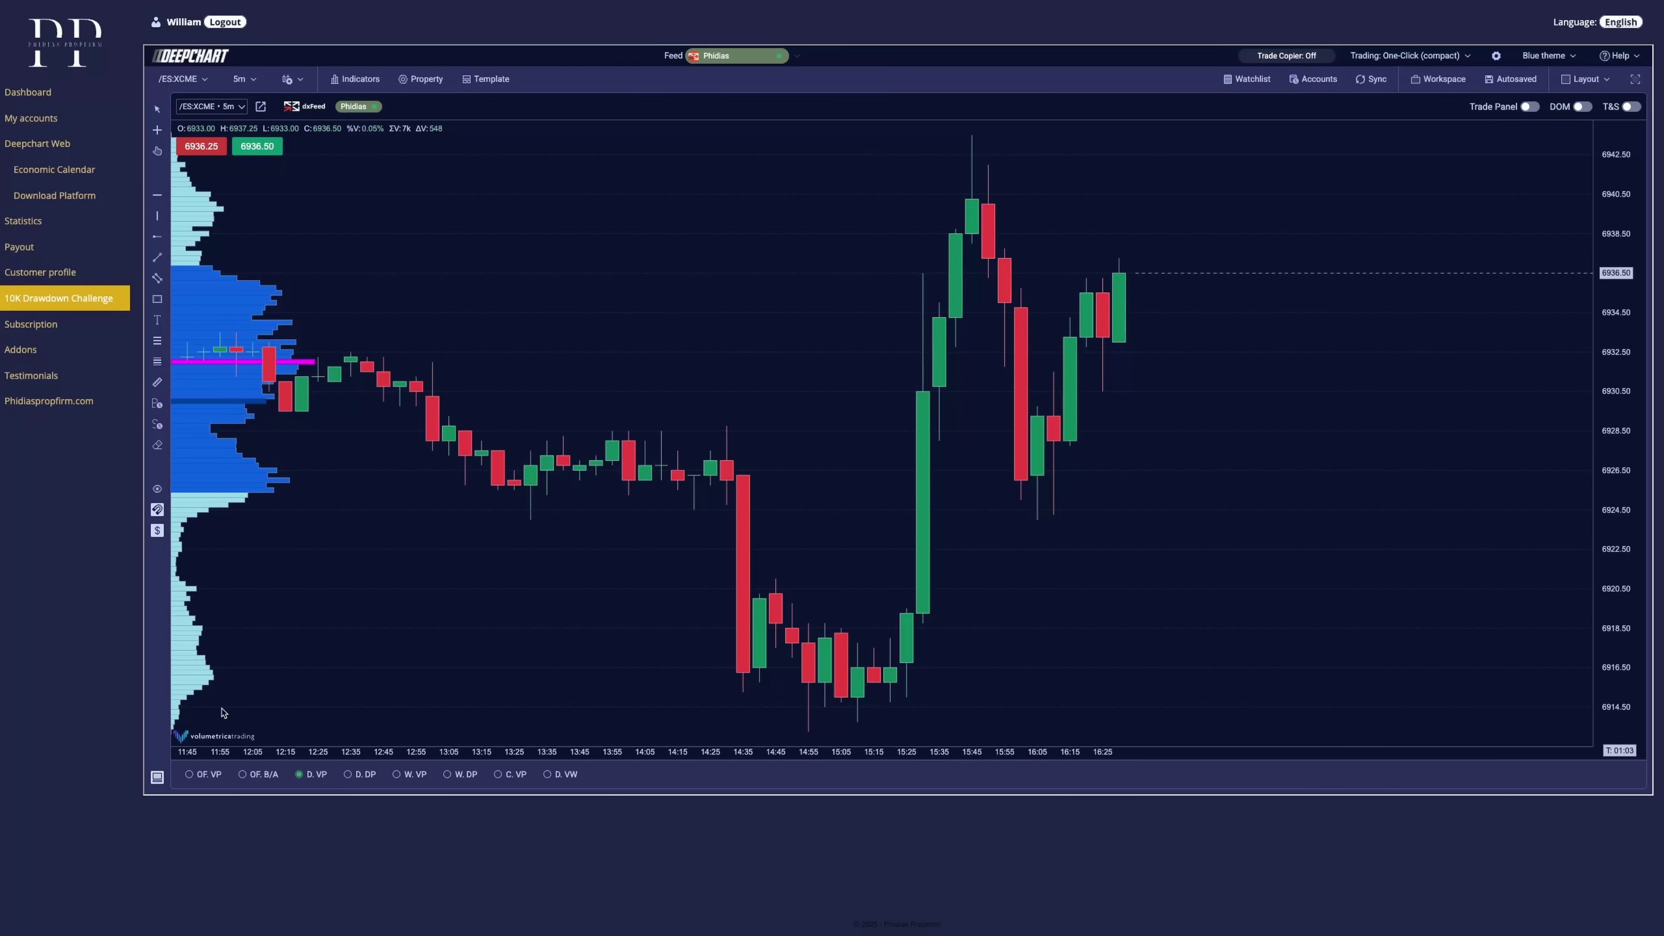
left_click(354, 775)
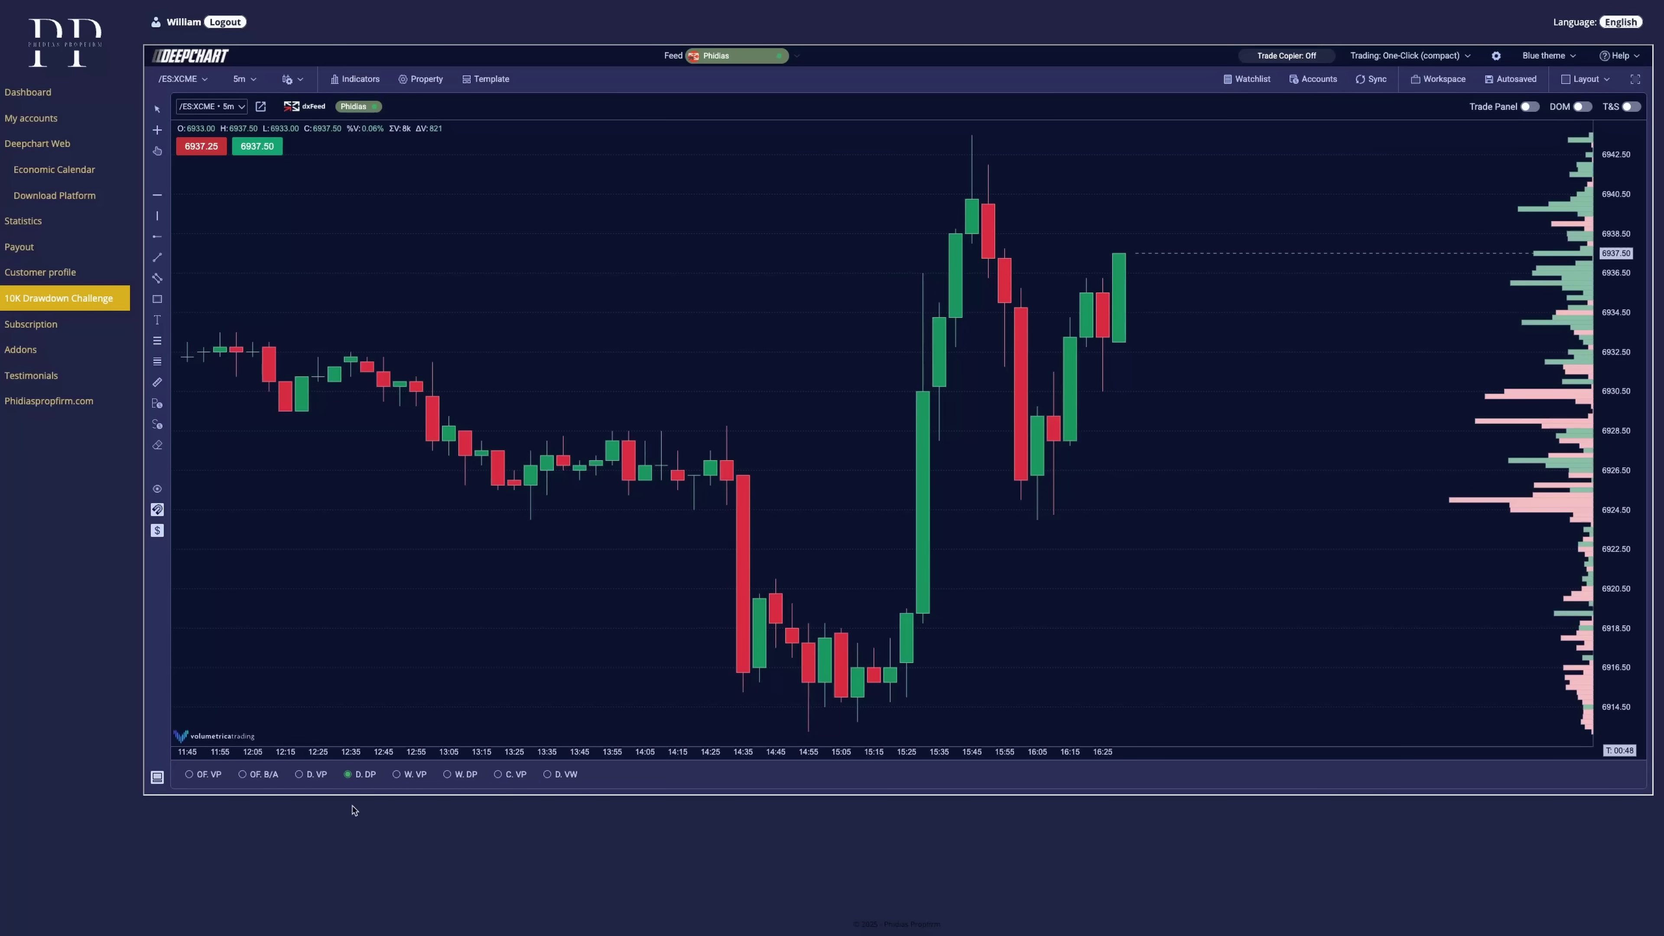
left_click(404, 777)
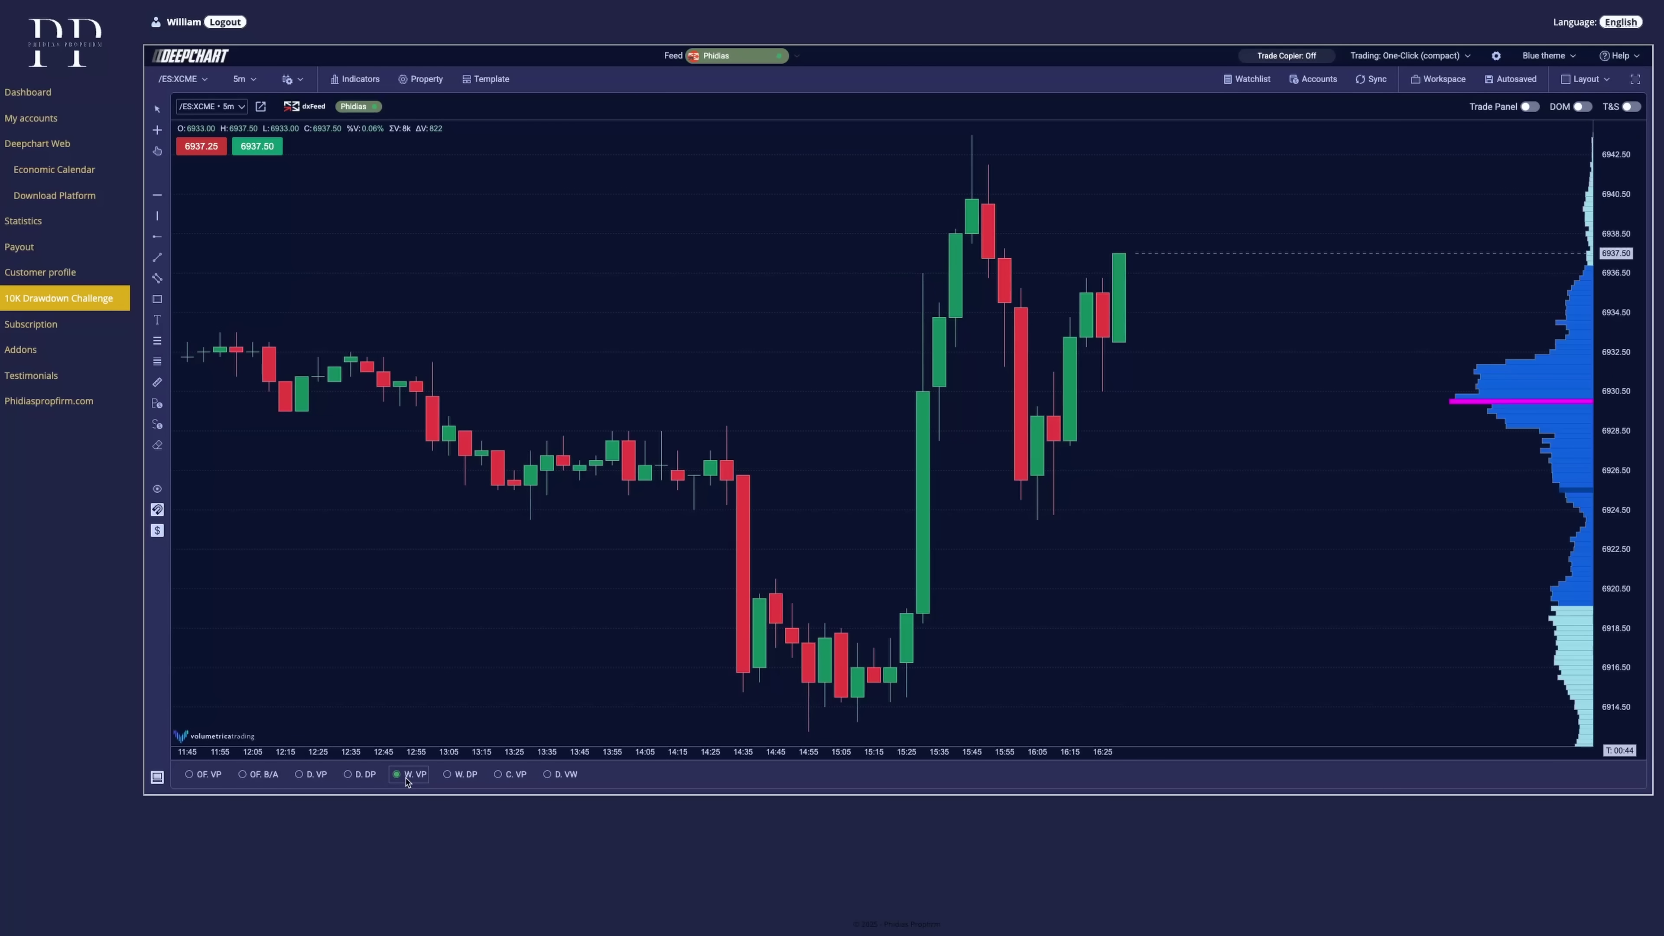
left_click(452, 777)
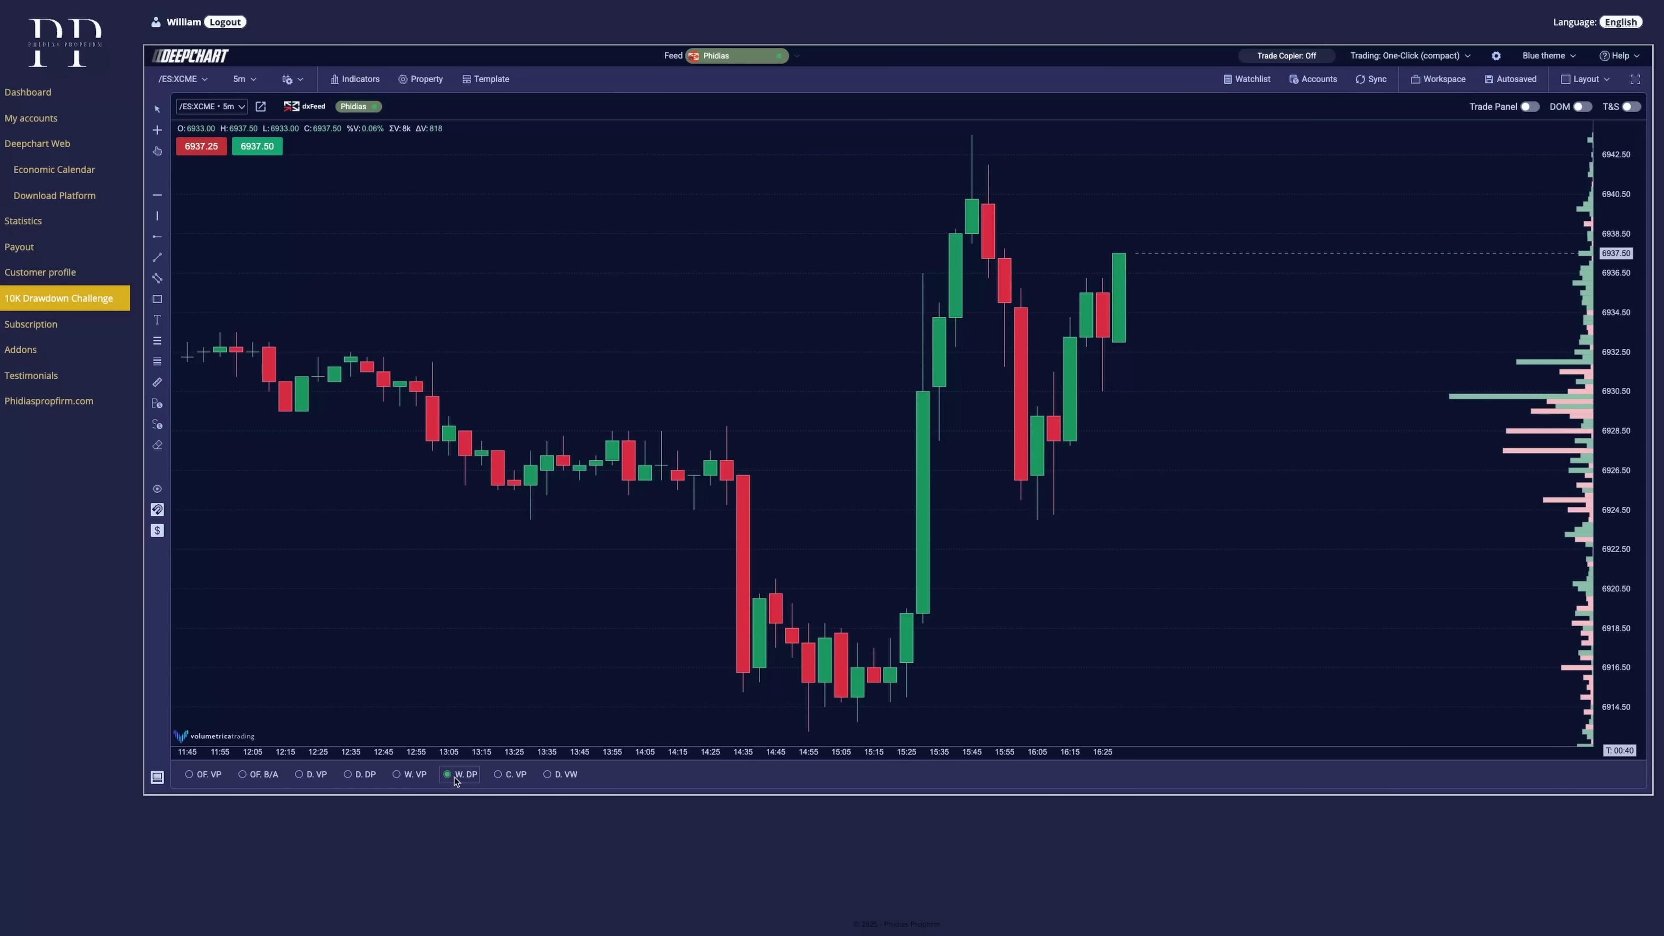
left_click(517, 777)
left_click(516, 776)
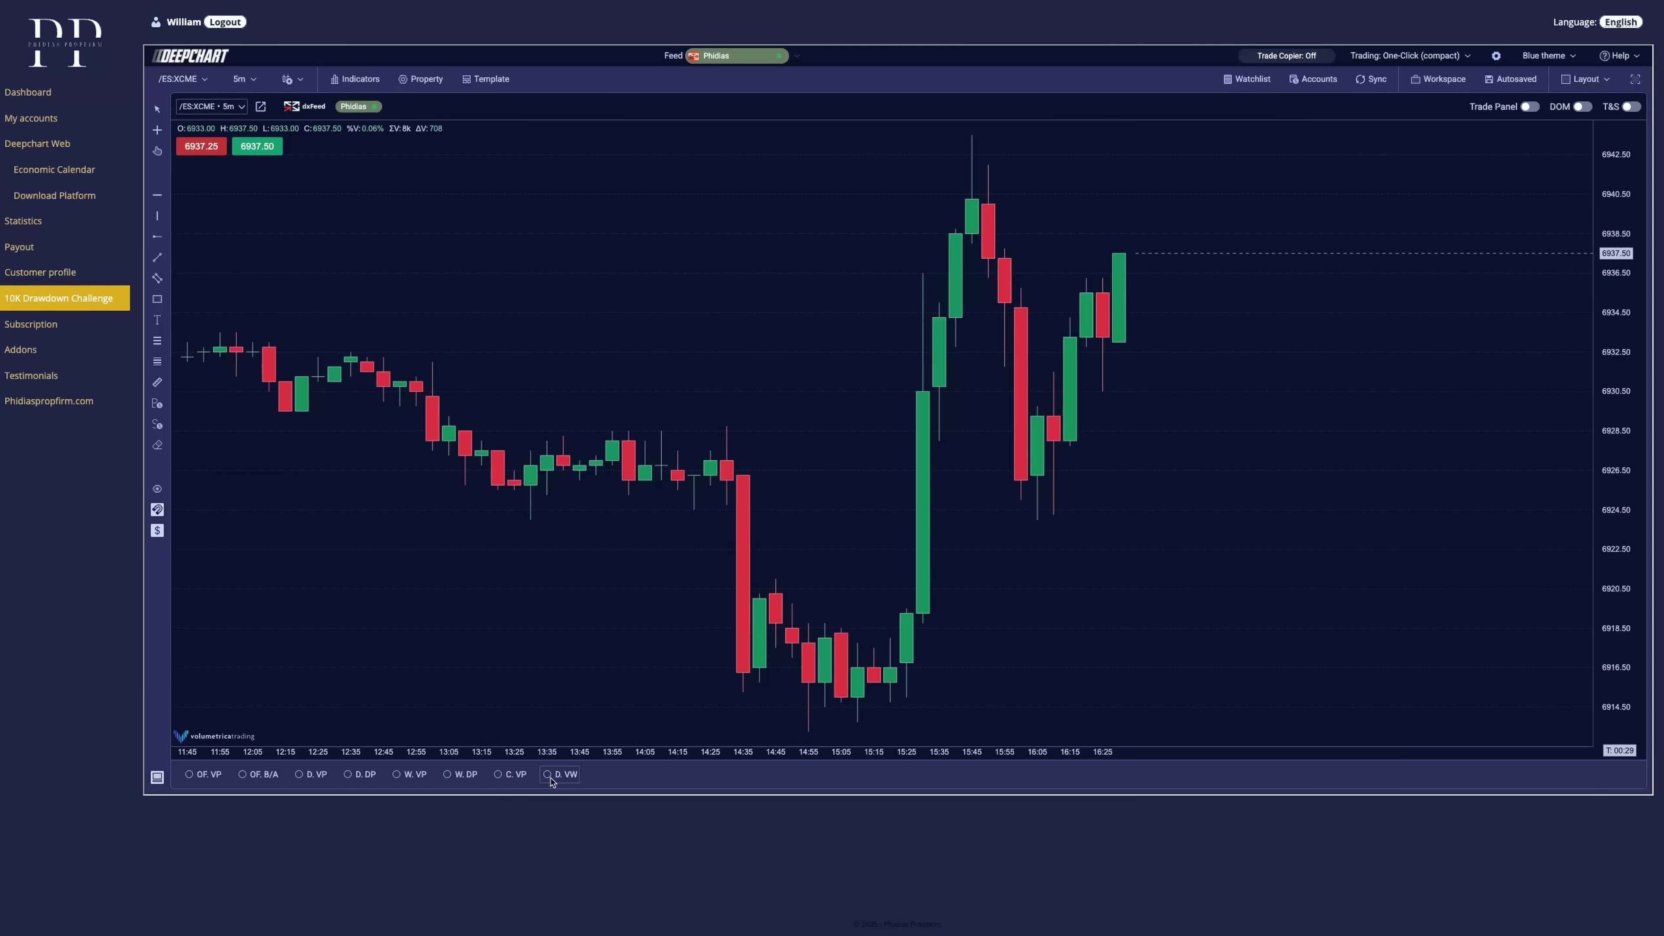
left_click(561, 780)
left_click_drag(669, 569, 809, 530)
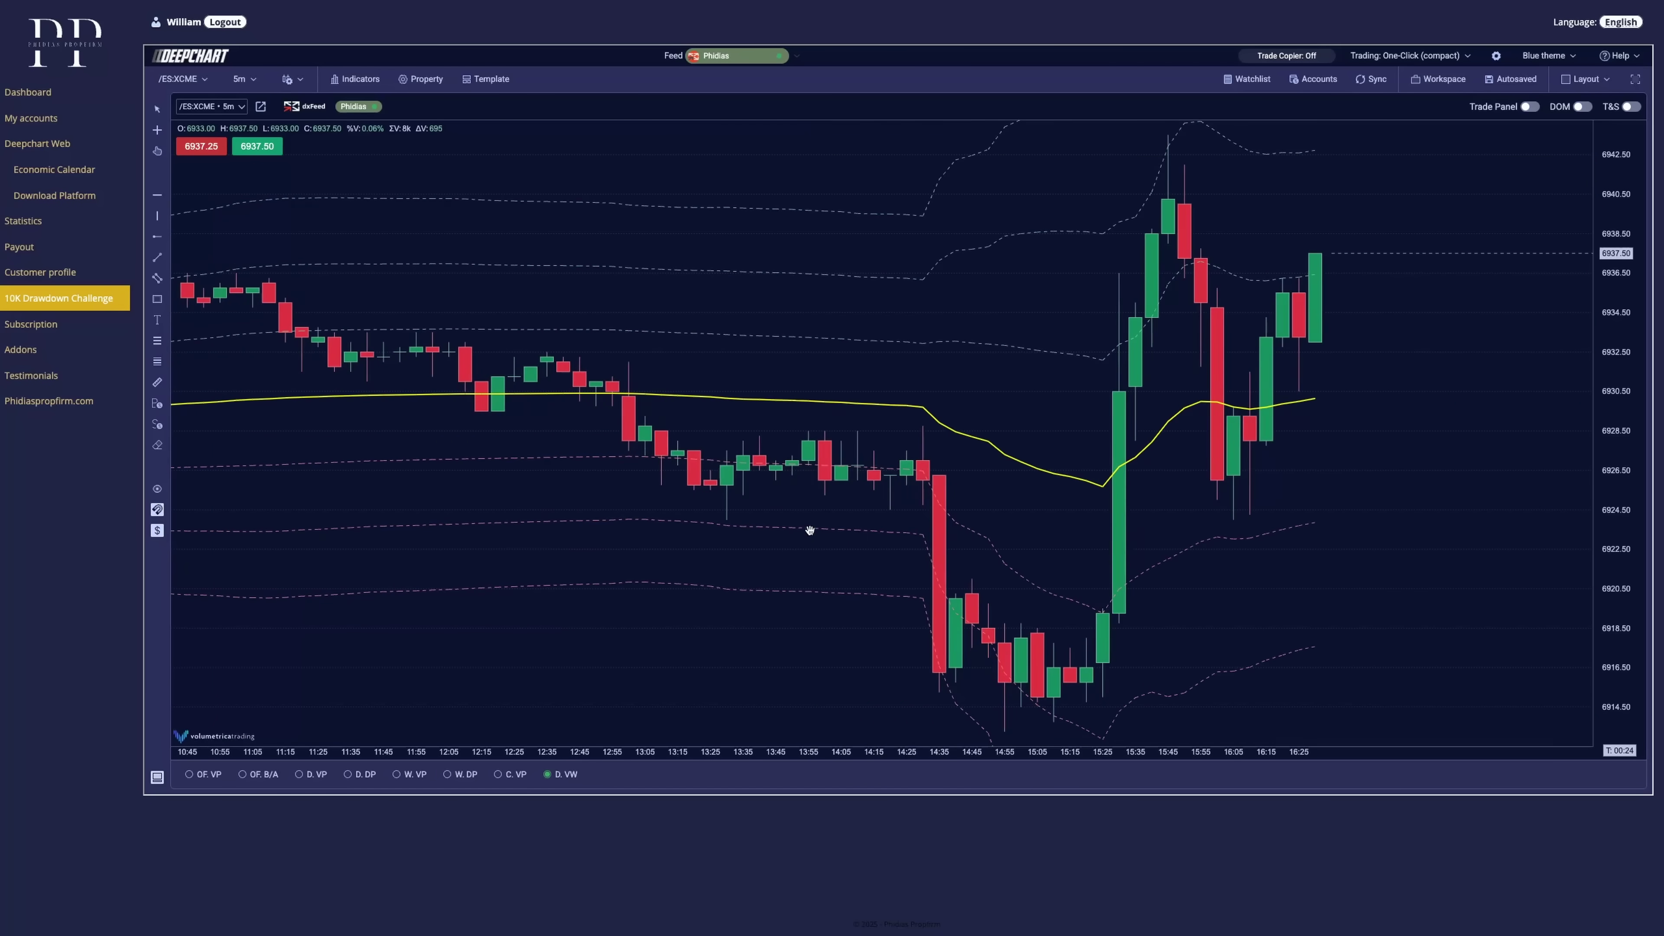
left_click_drag(611, 758, 995, 762)
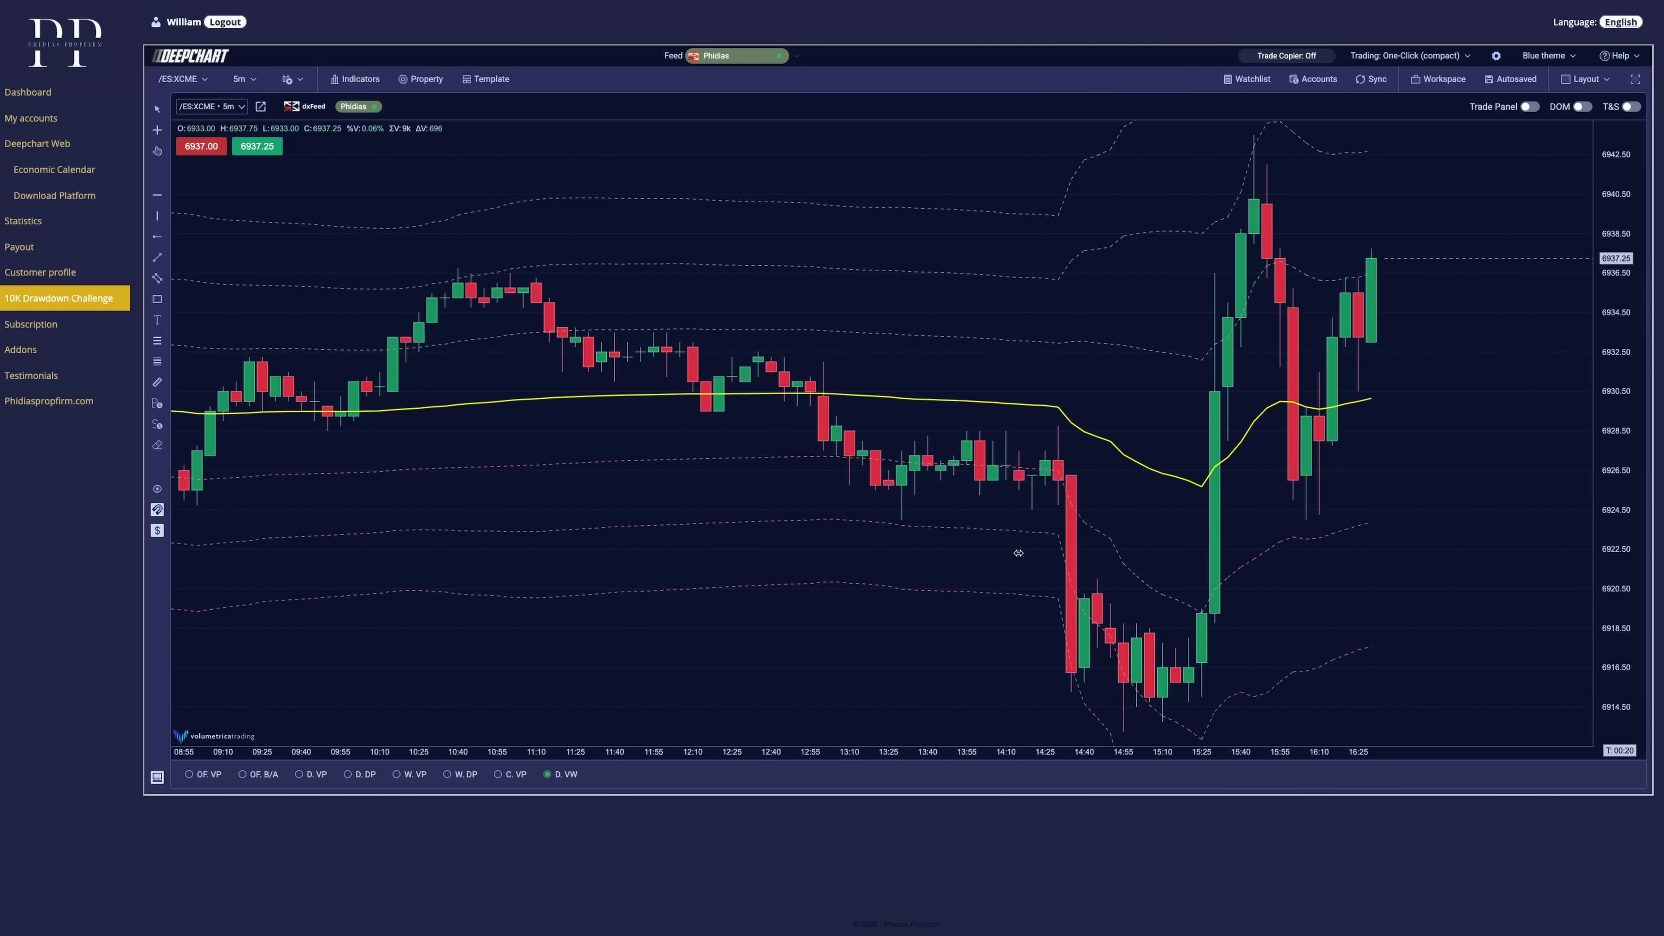
left_click(557, 774)
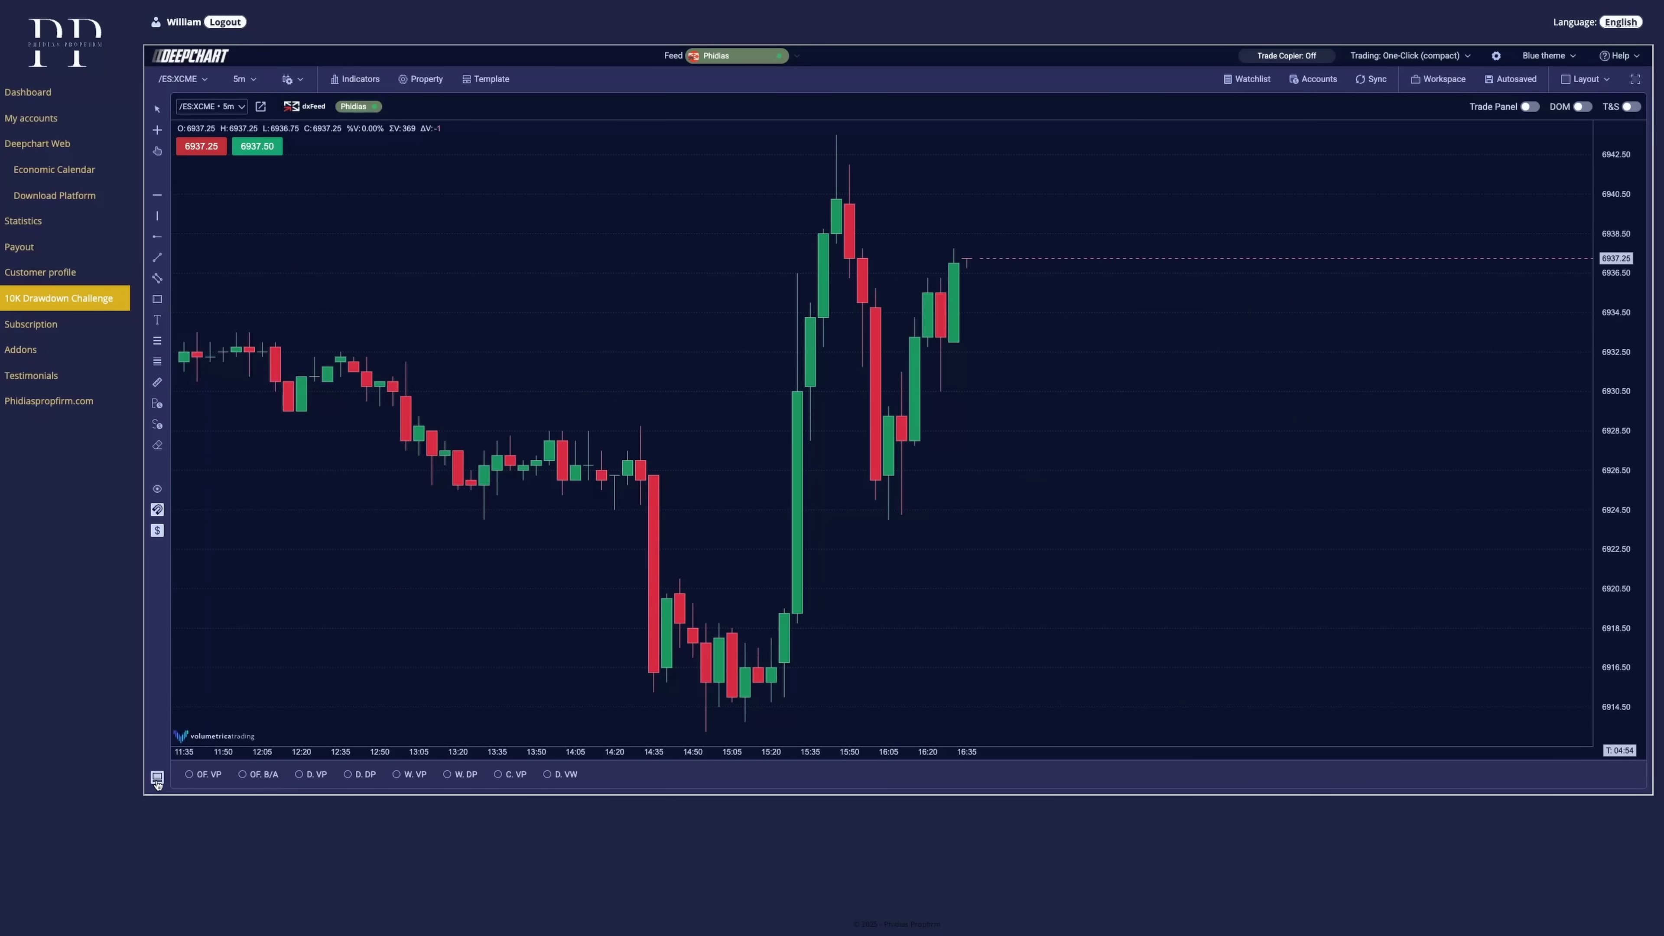
- Hide the bottom-left volume-profile preset bar, then bring up the empty Trade Copier panel
left_click(157, 780)
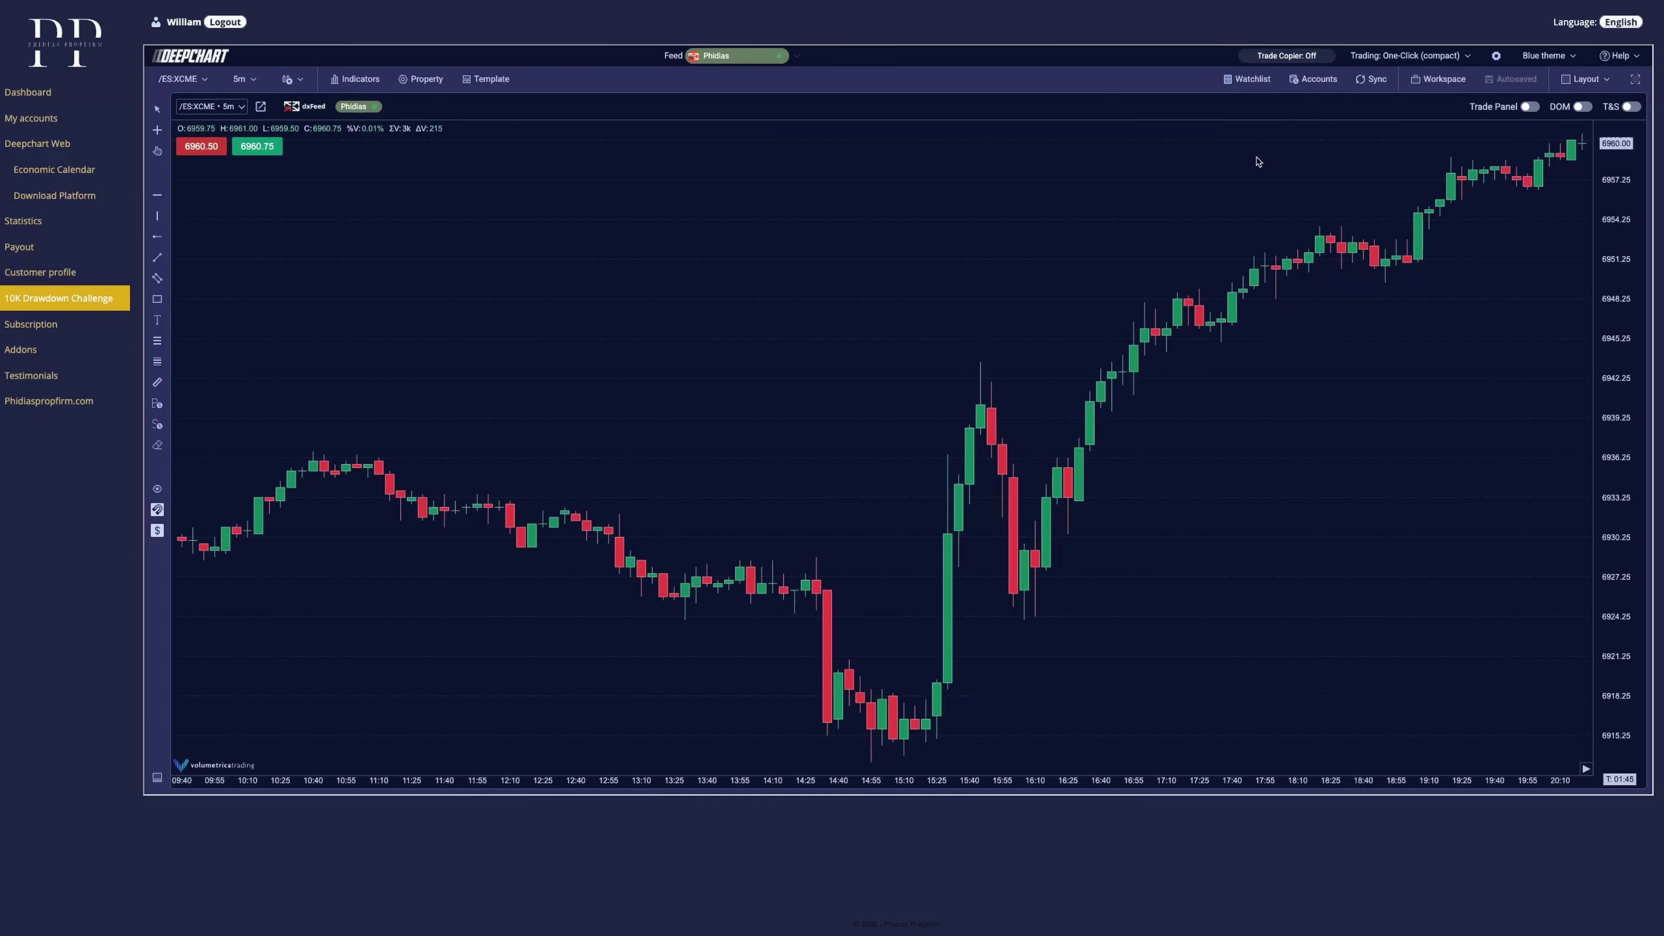
left_click(1282, 58)
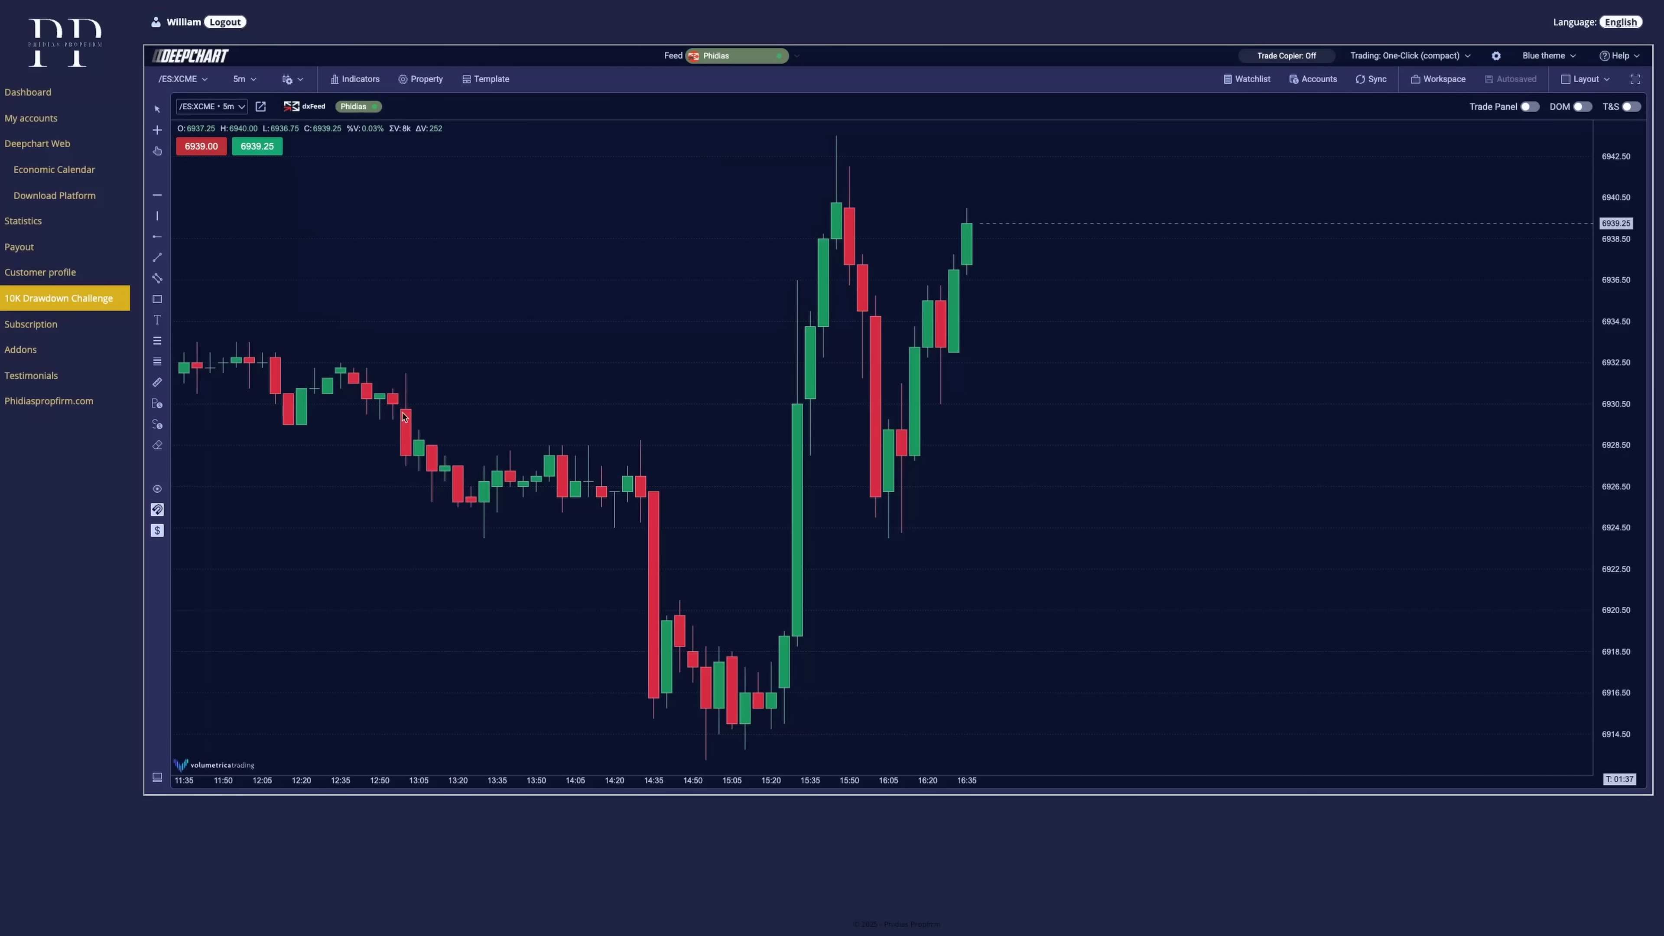
- From the membership Dashboard, log out, then log back in with 'Remember me?' ticked
left_click(41, 94)
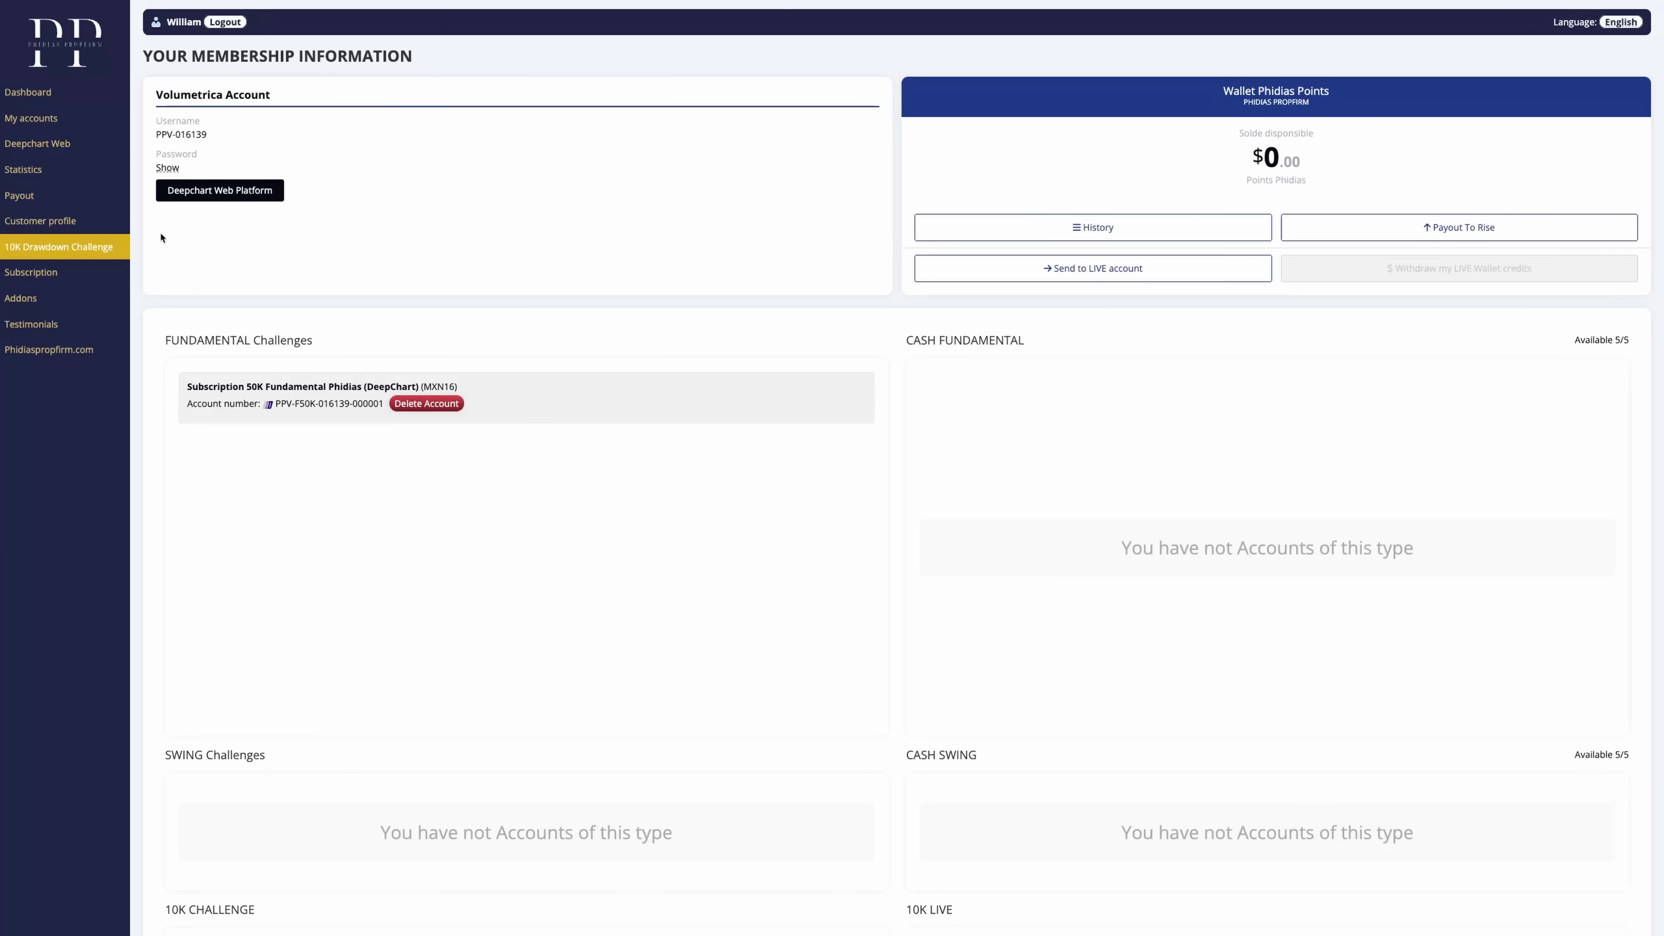
mouse_move(37, 143)
left_click(225, 21)
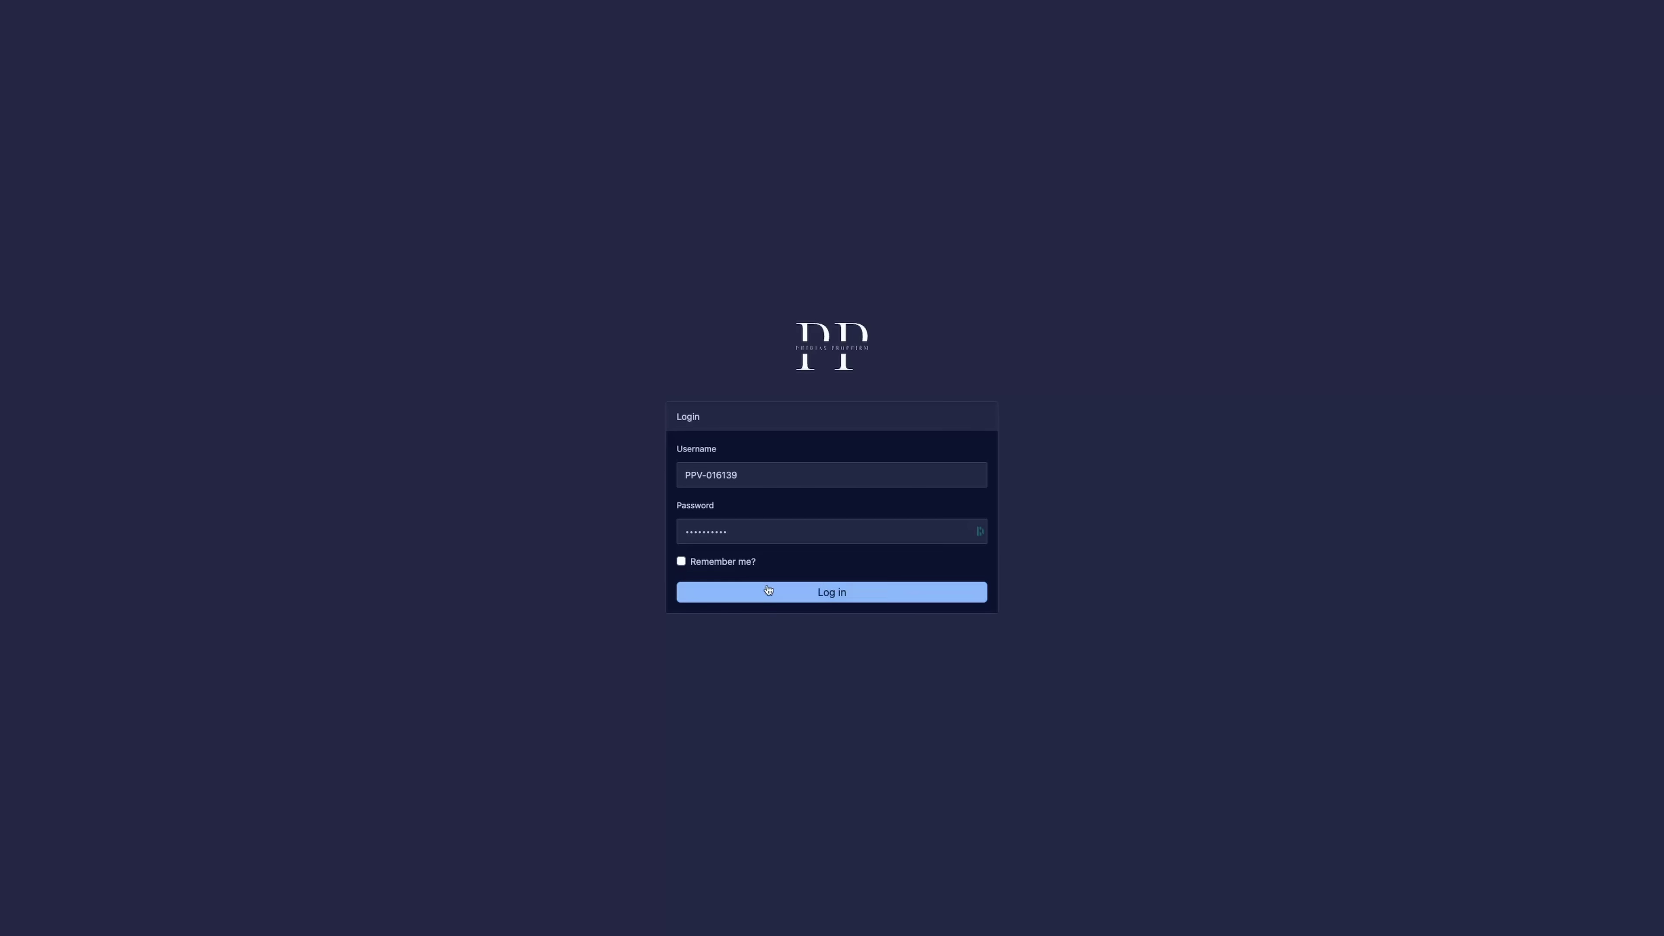
left_click(710, 562)
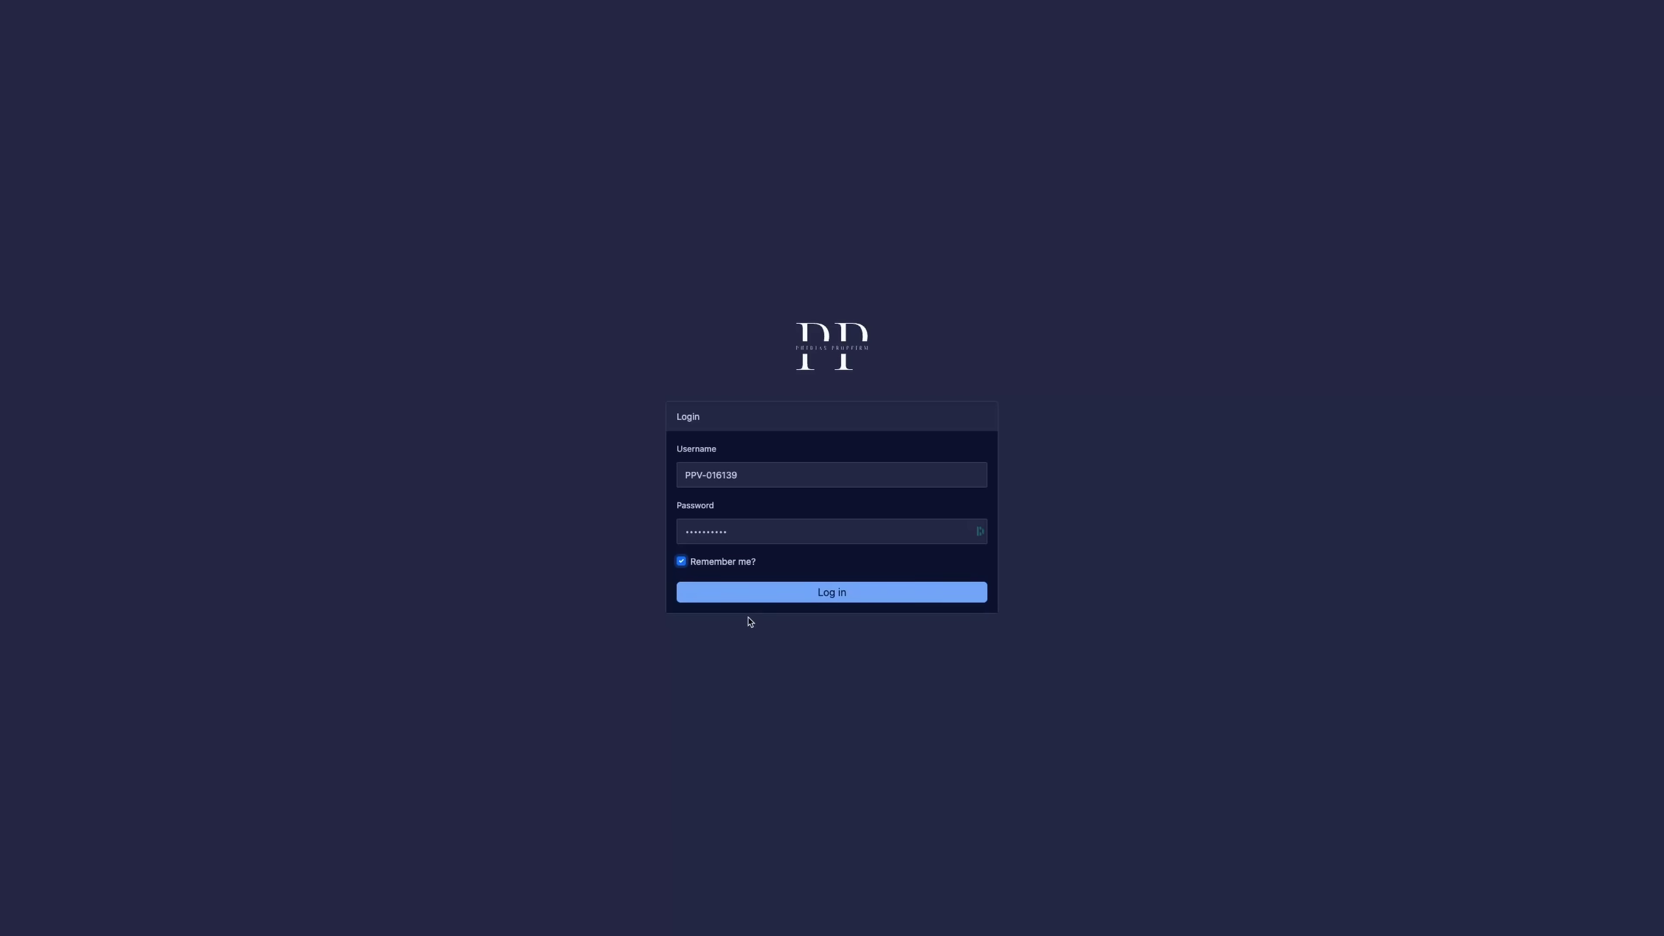
left_click(765, 592)
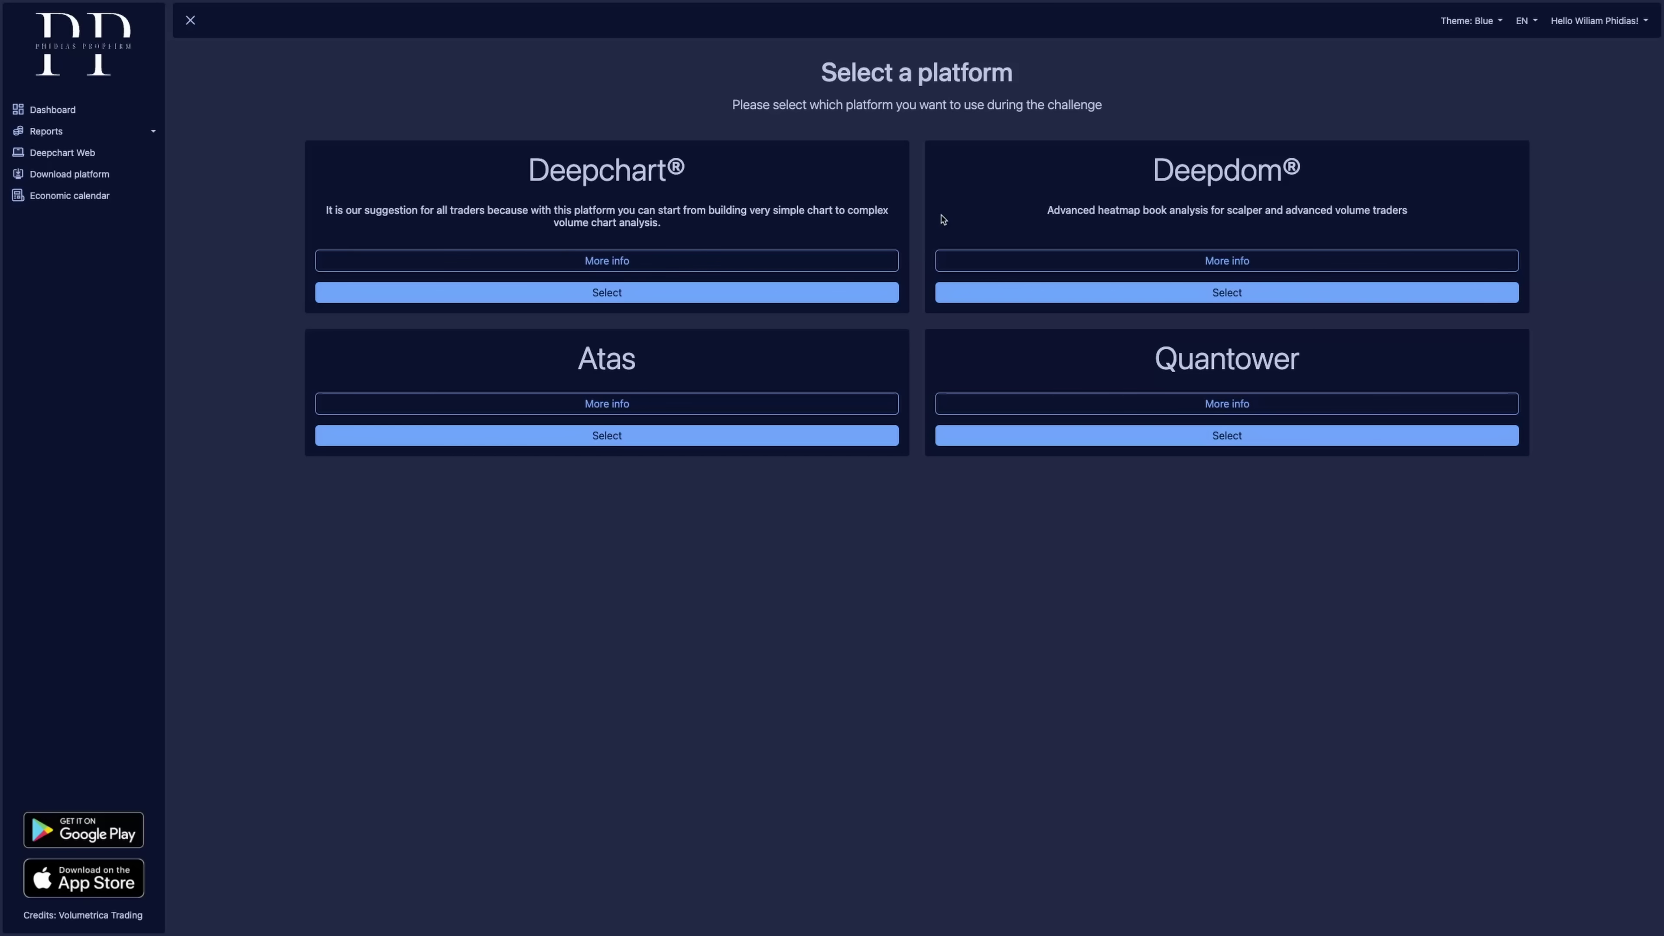
- Select Deepchart® as the platform, then highlight and deselect its licence key
left_click(639, 295)
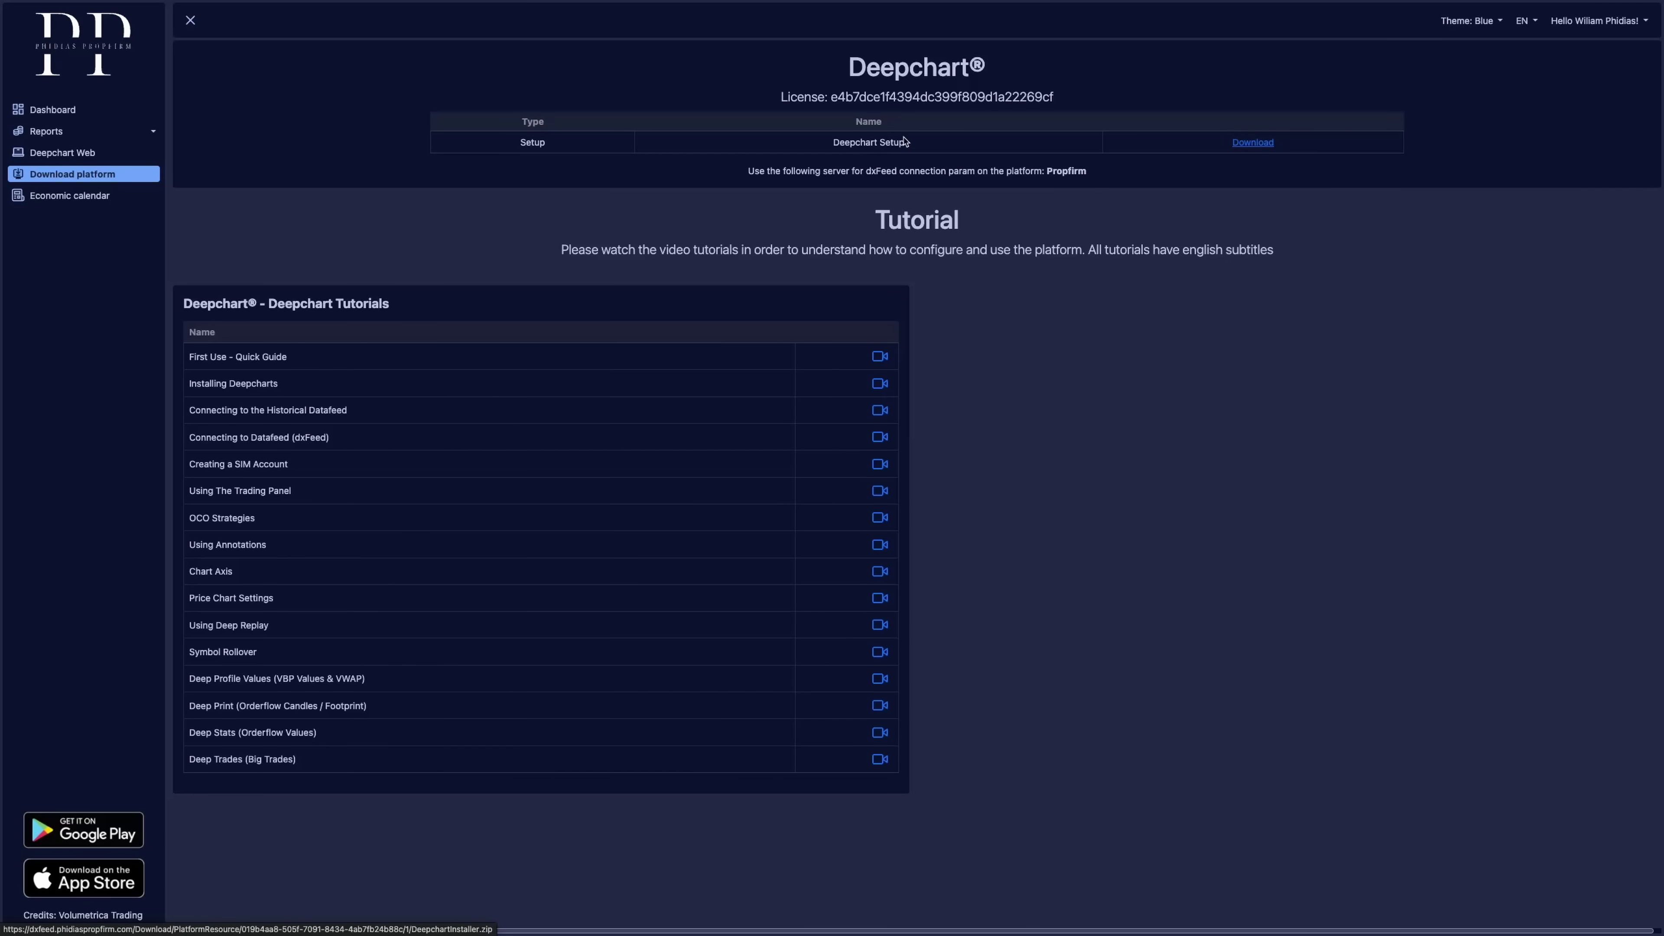
left_click_drag(831, 99, 1061, 106)
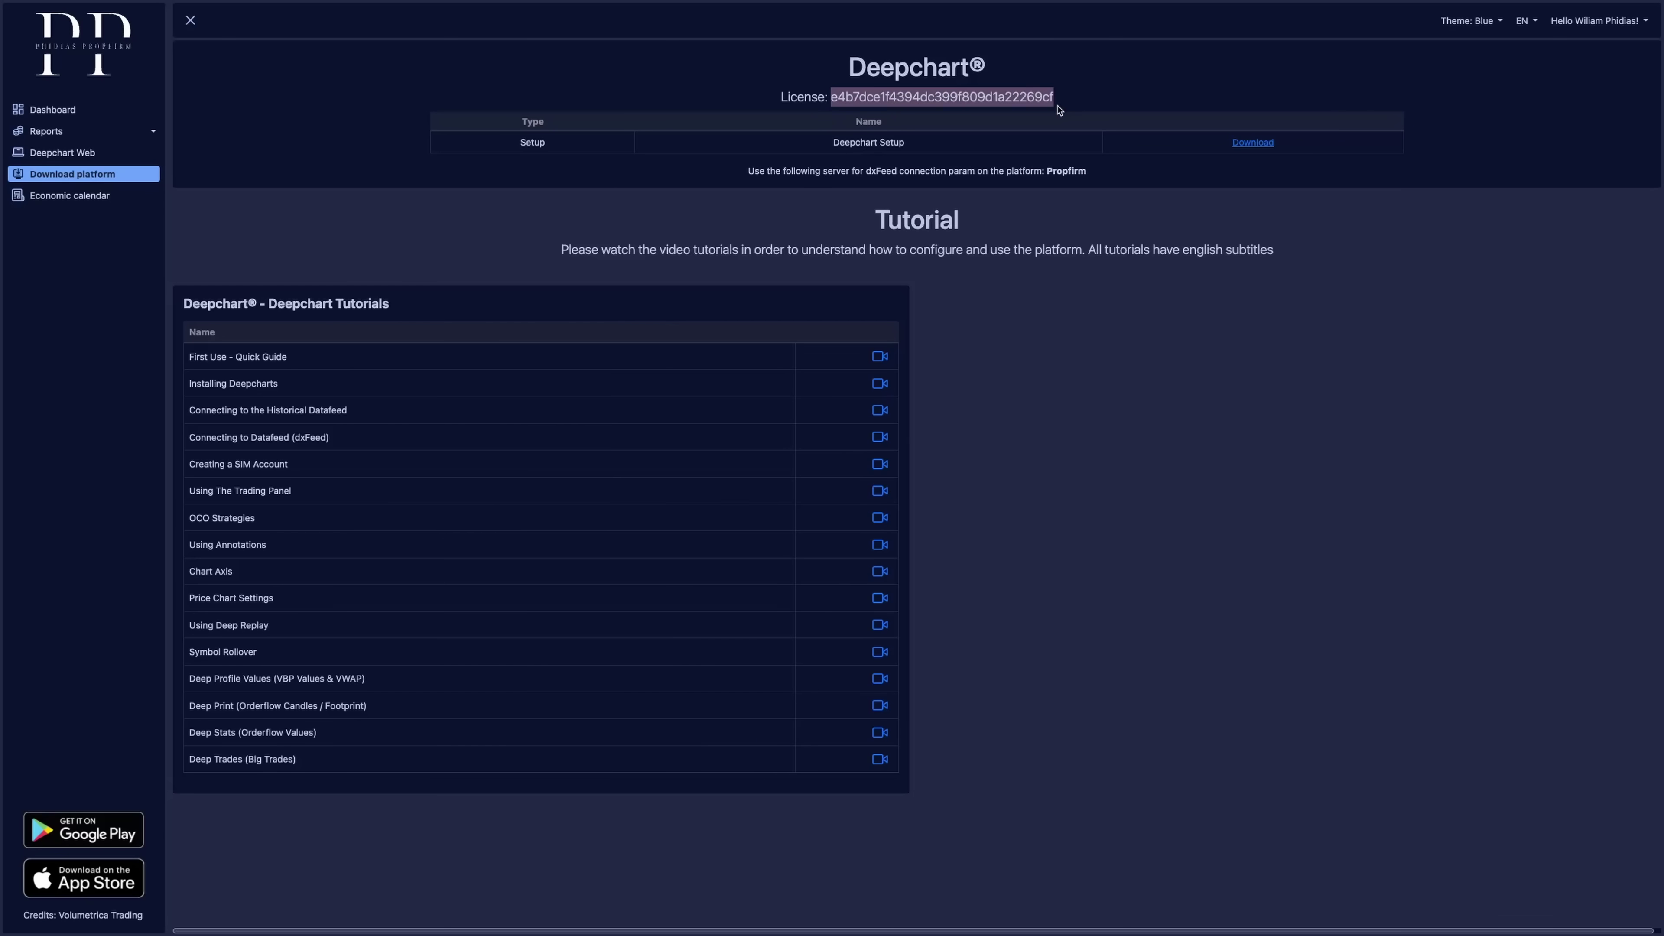
left_click(961, 119)
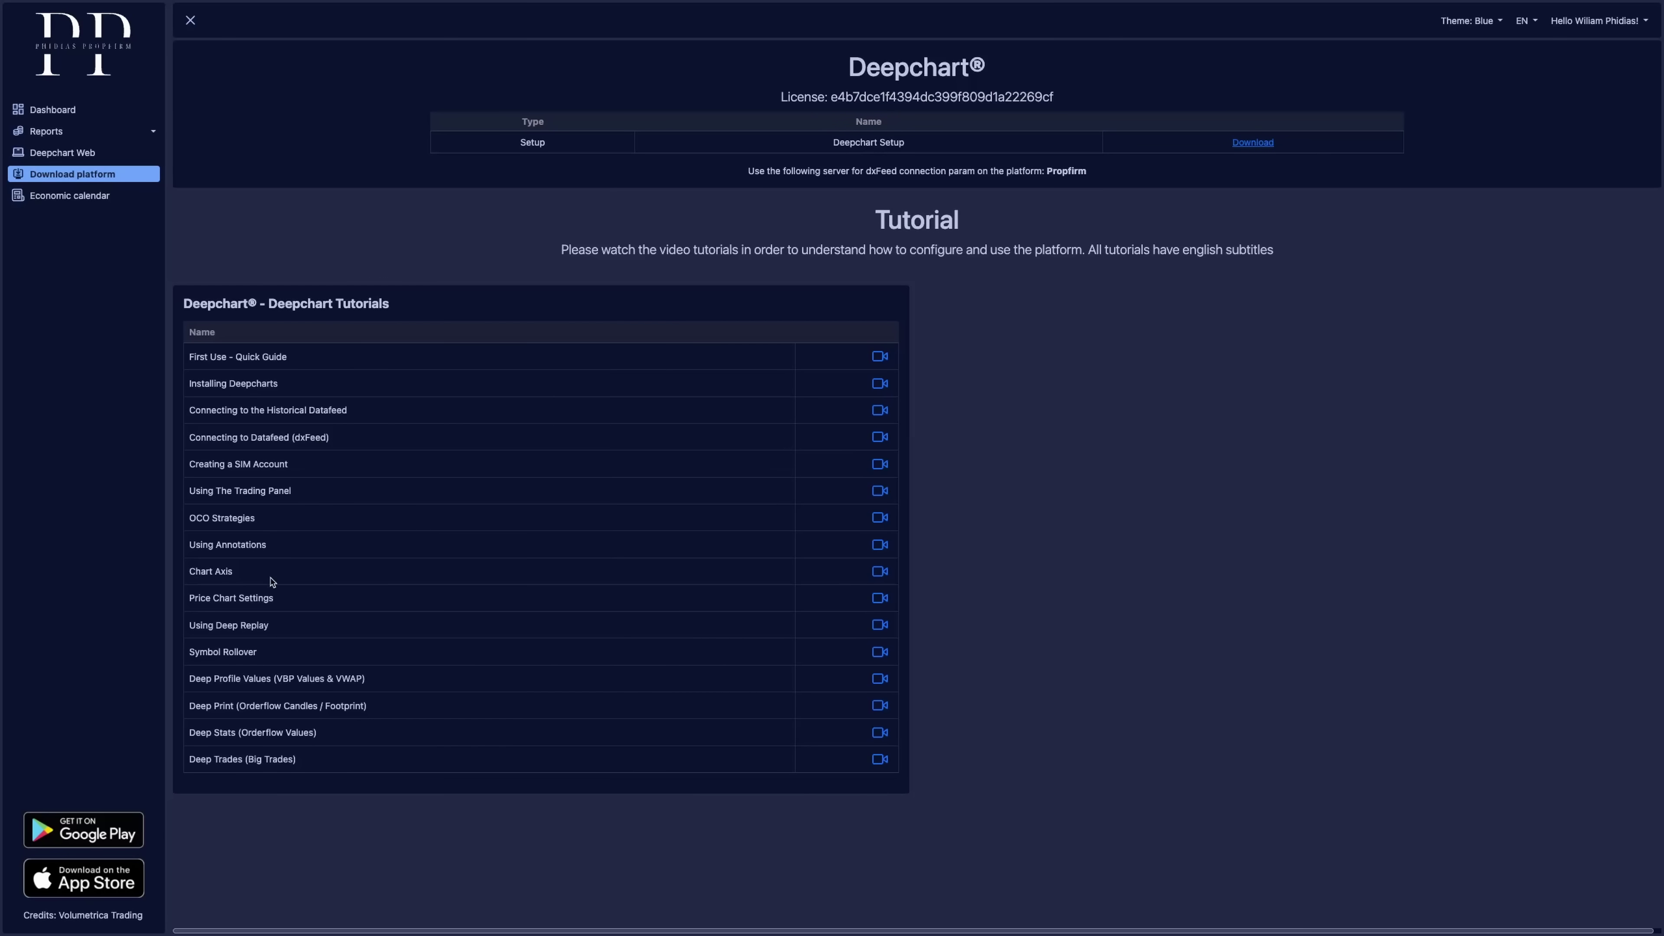